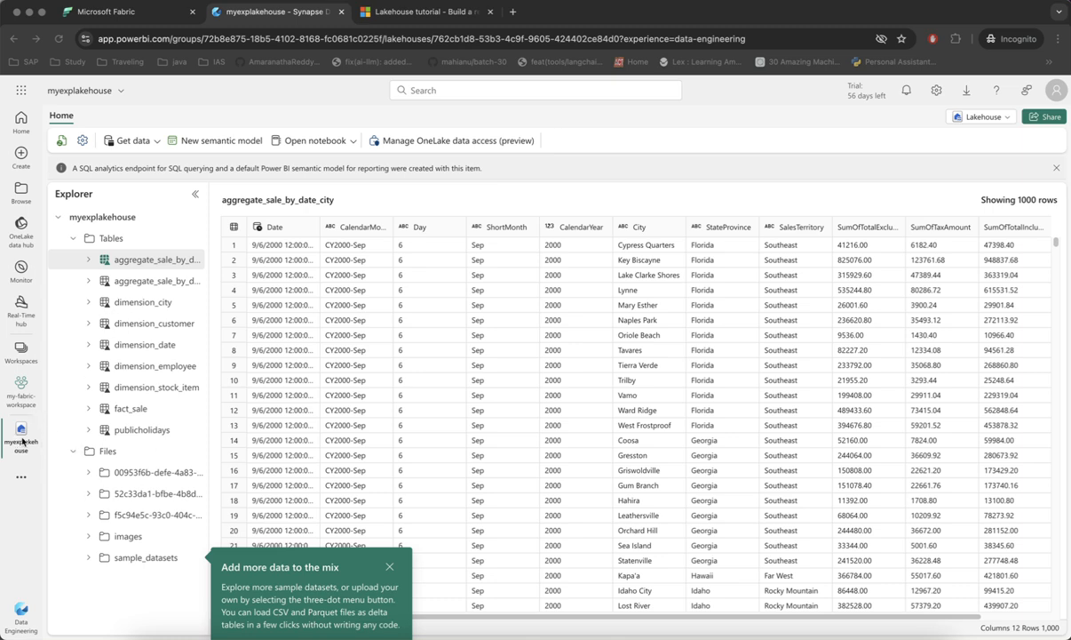
Step: Open the myexplakehouse lakehouse from my-fabric-workspace and dismiss its introductory tips
click(26, 397)
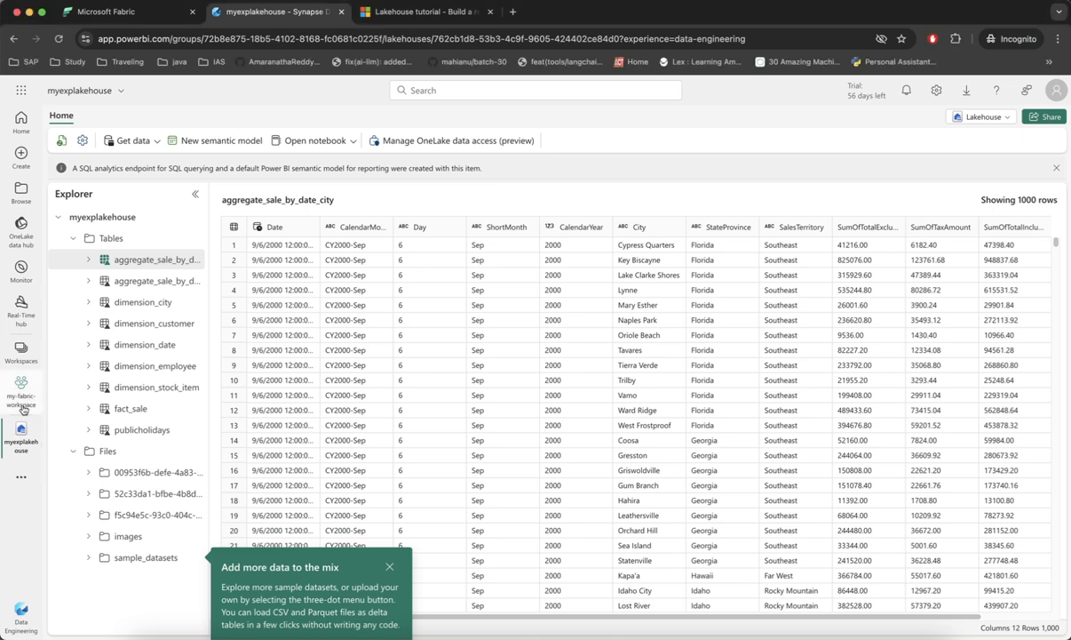
scroll(267, 480, down, 3)
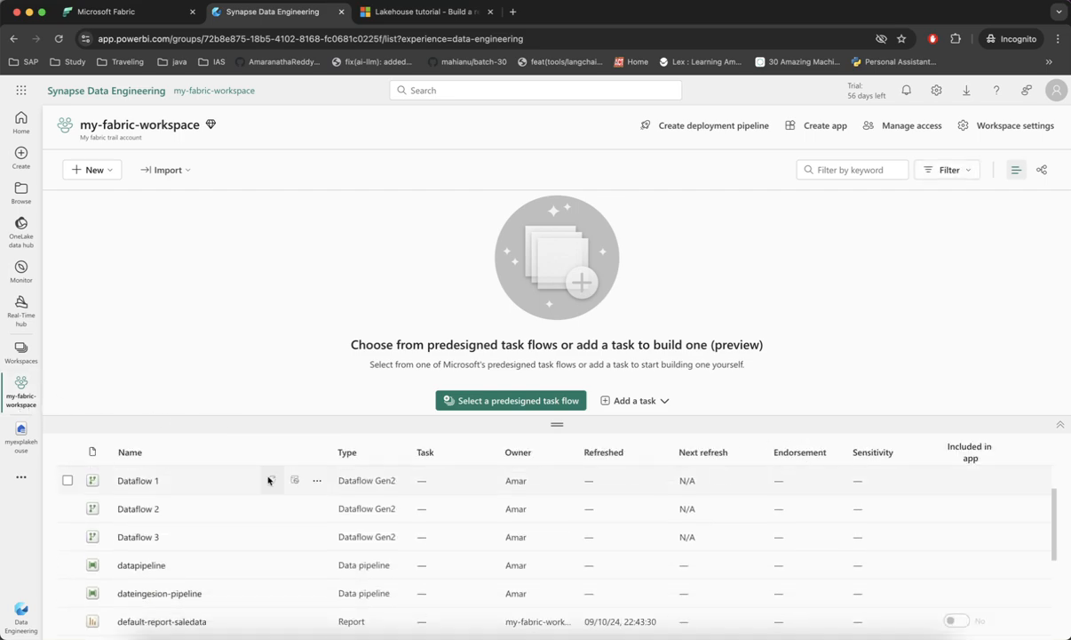
scroll(267, 480, up, 3)
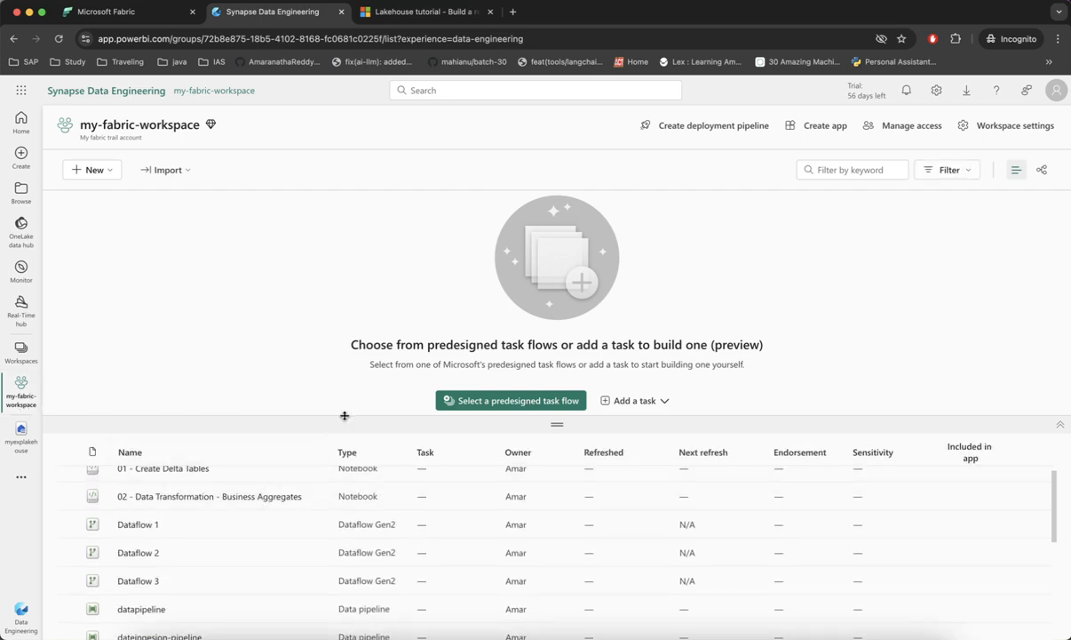
drag(345, 416, 341, 335)
scroll(307, 508, down, 3)
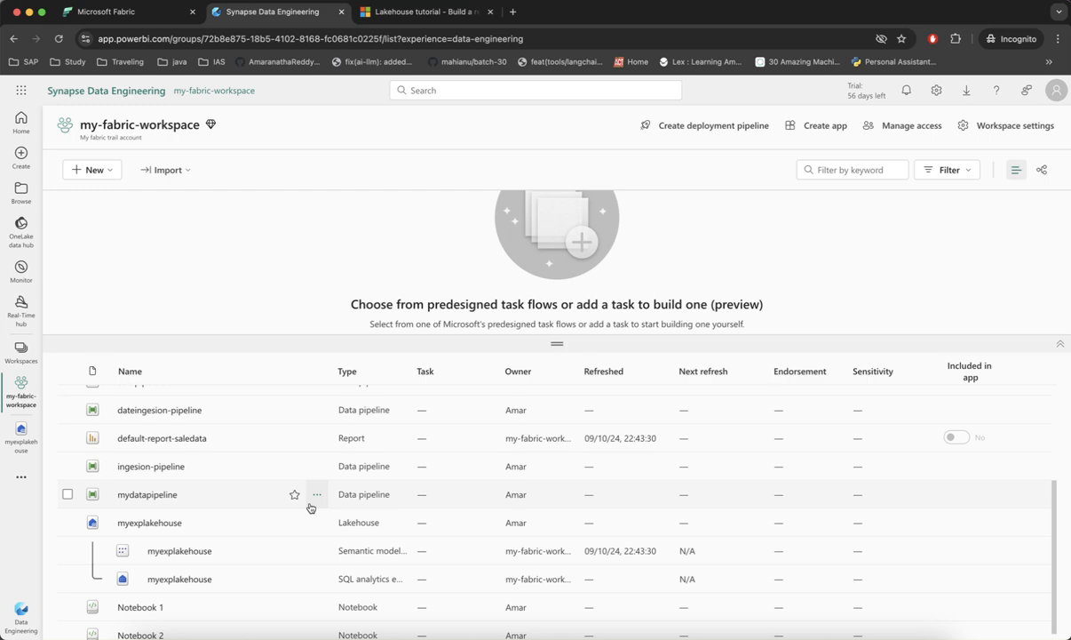
click(158, 528)
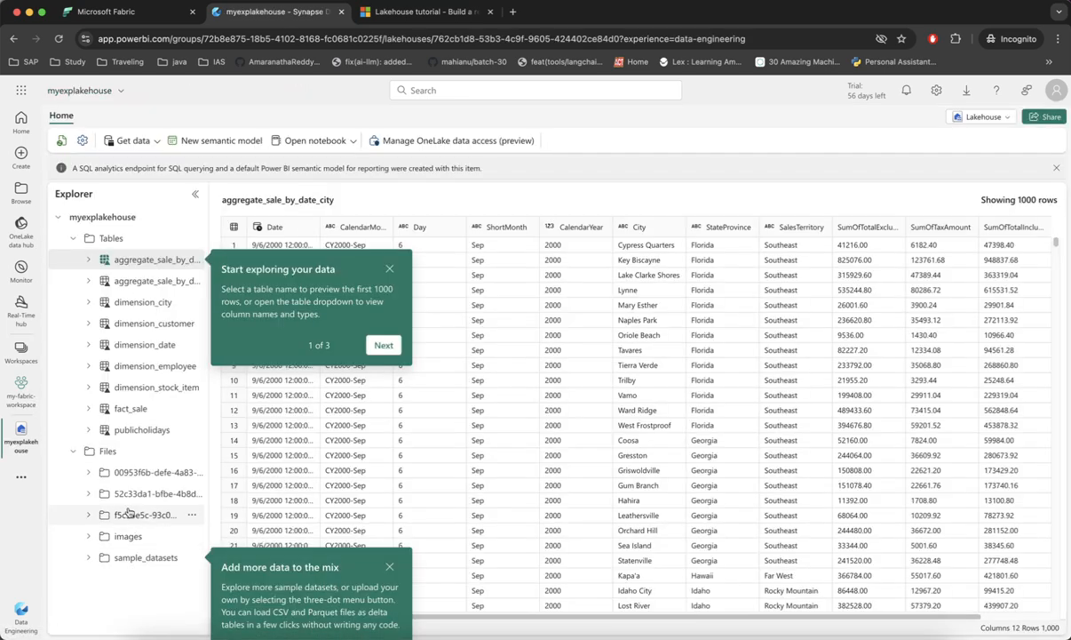
click(383, 345)
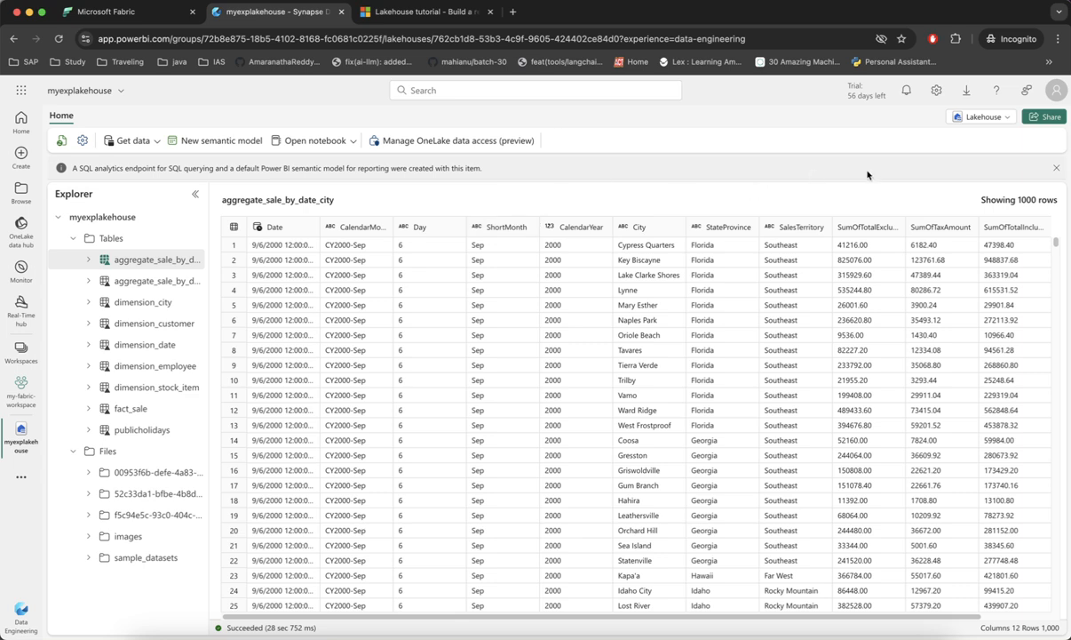
Step: Switch the lakehouse to its SQL analytics endpoint and widen the explorer to fit the table names
click(980, 118)
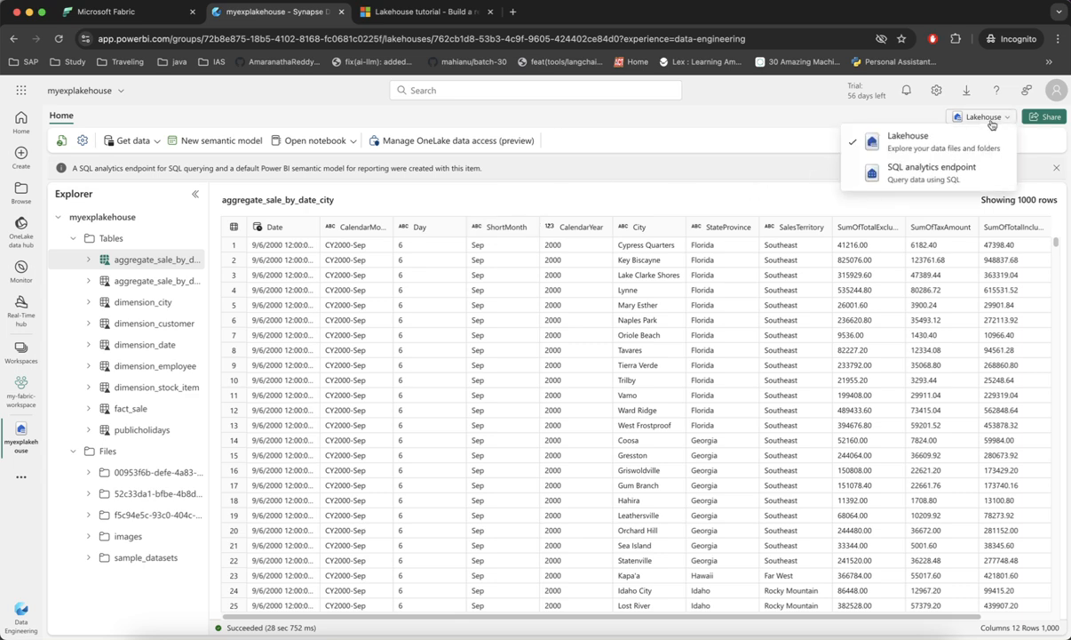
click(959, 184)
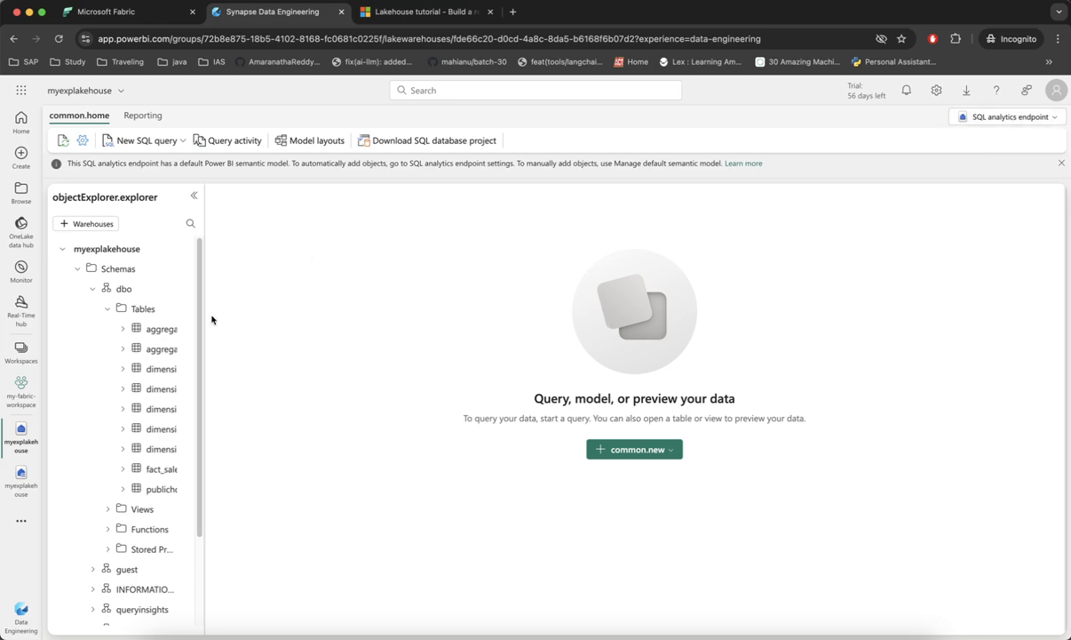
scroll(202, 373, down, 3)
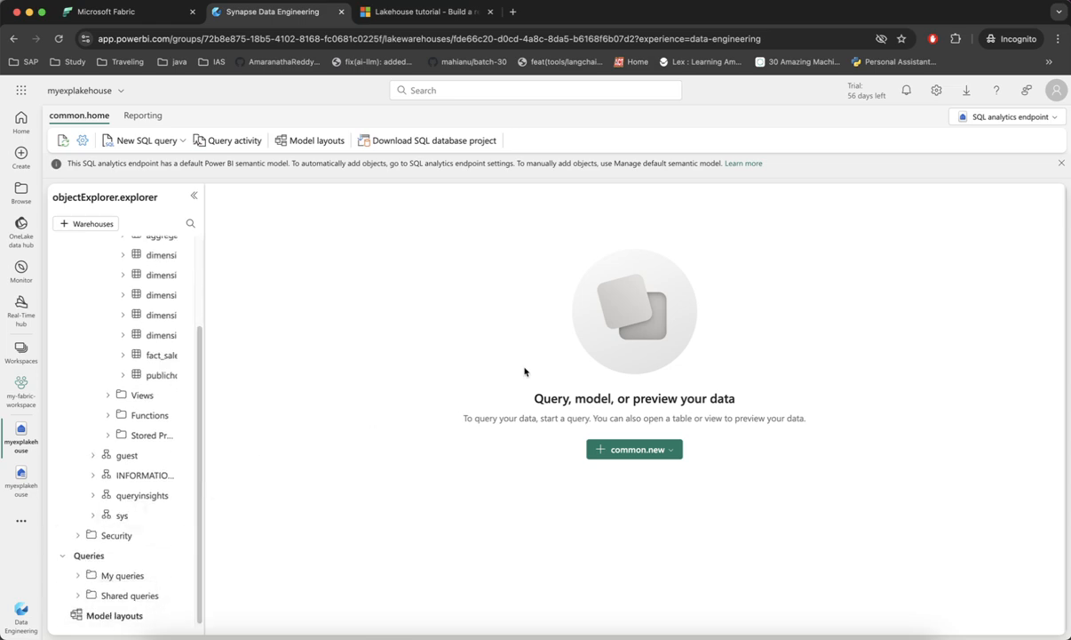
scroll(143, 325, up, 3)
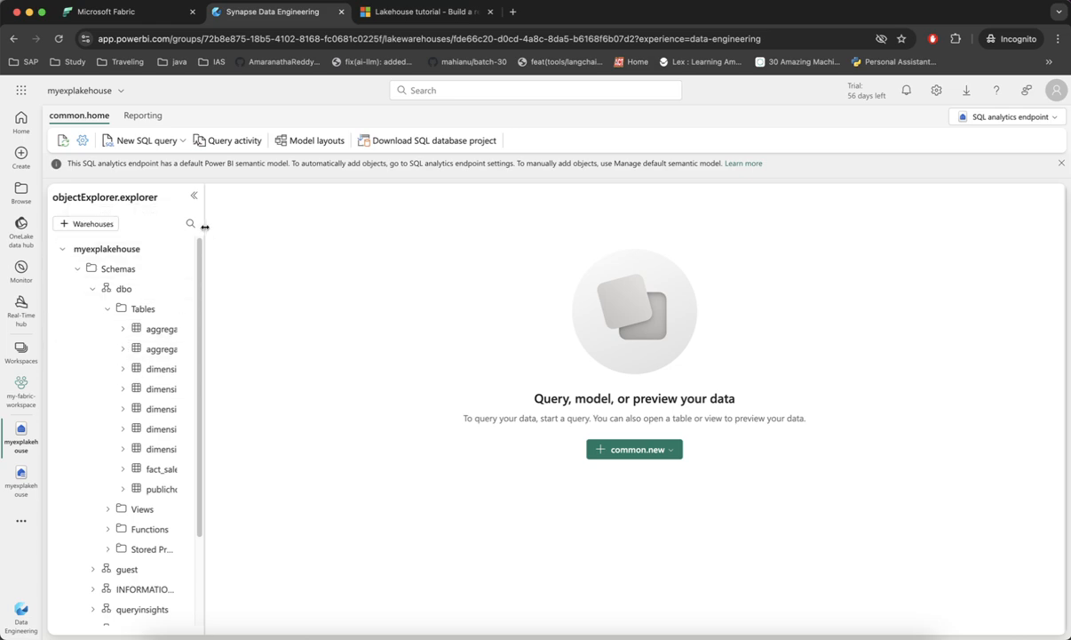
drag(203, 226, 256, 226)
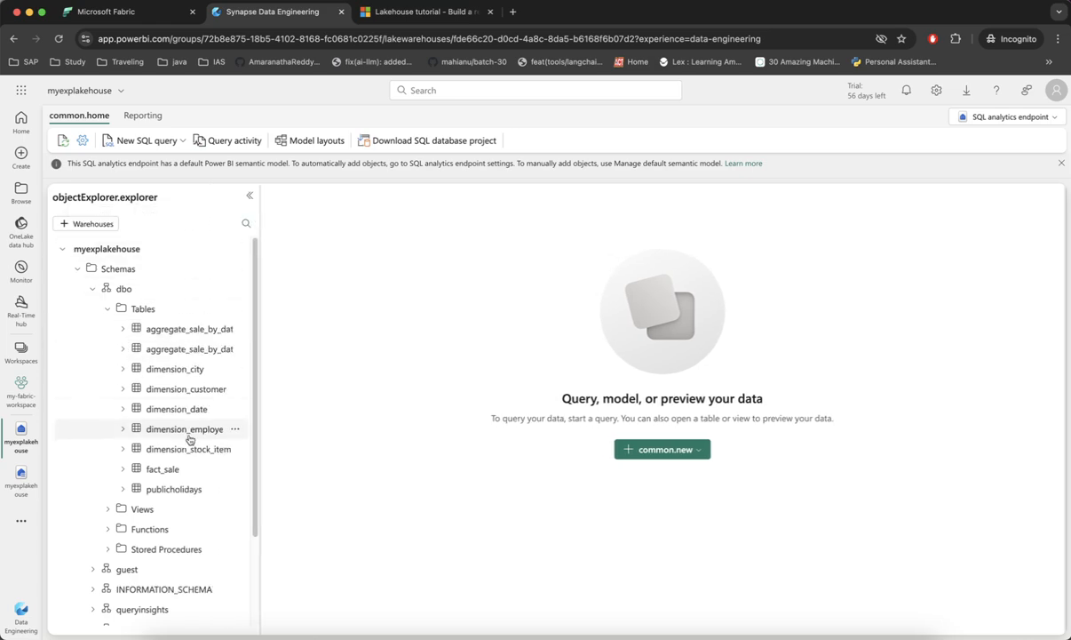
scroll(189, 435, down, 3)
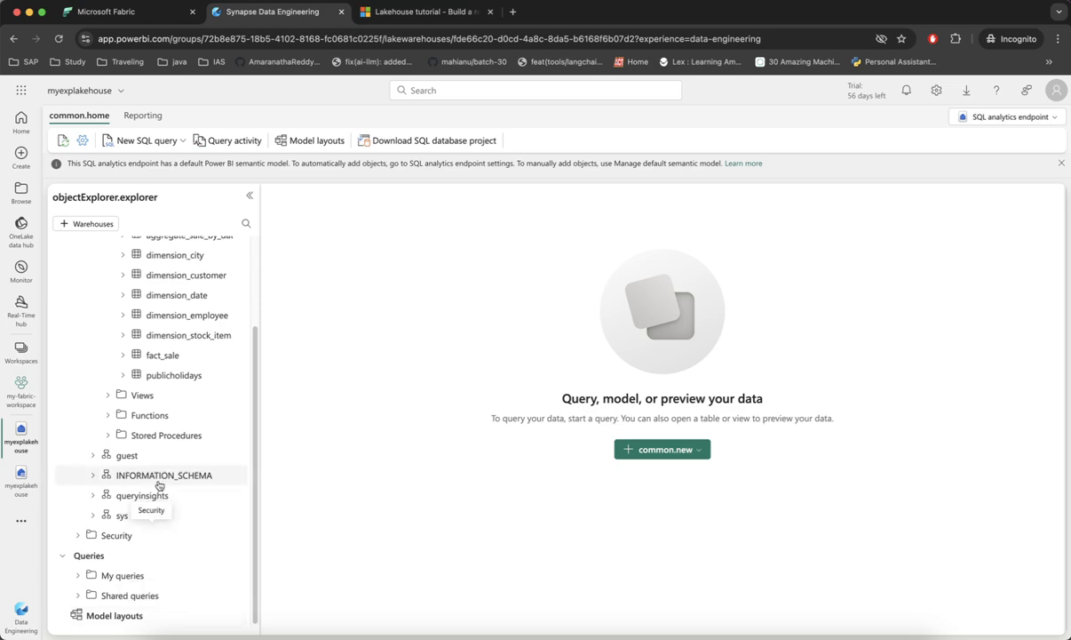
scroll(160, 400, up, 5)
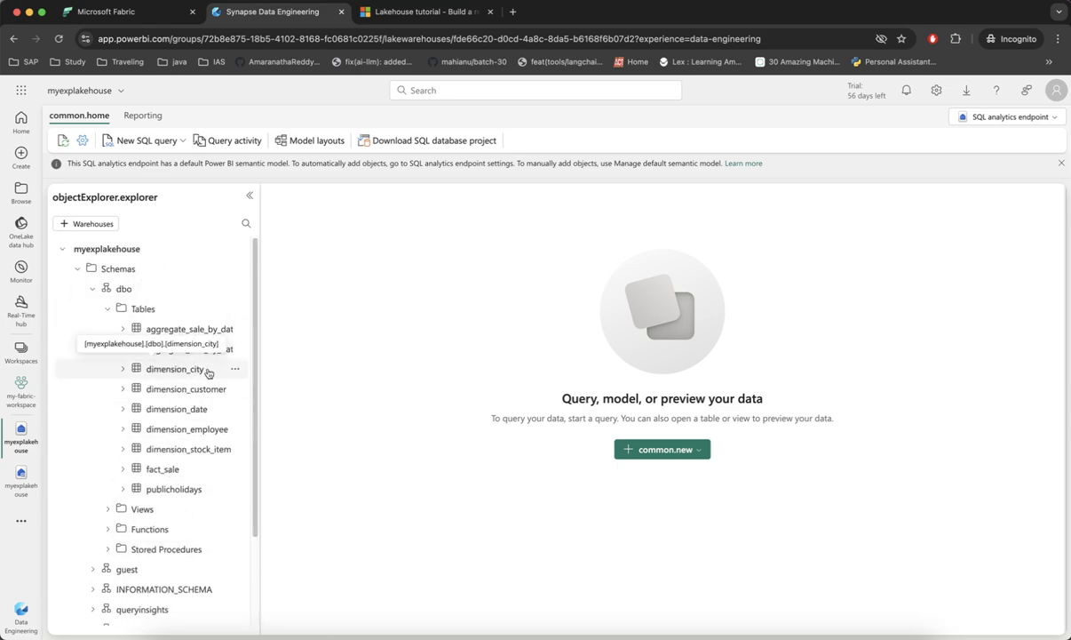
Step: Read the Microsoft Learn lakehouse tutorial's instructions for defining the relationship between fact_sale and dimension_city
click(395, 20)
scroll(452, 378, up, 2)
scroll(451, 377, up, 15)
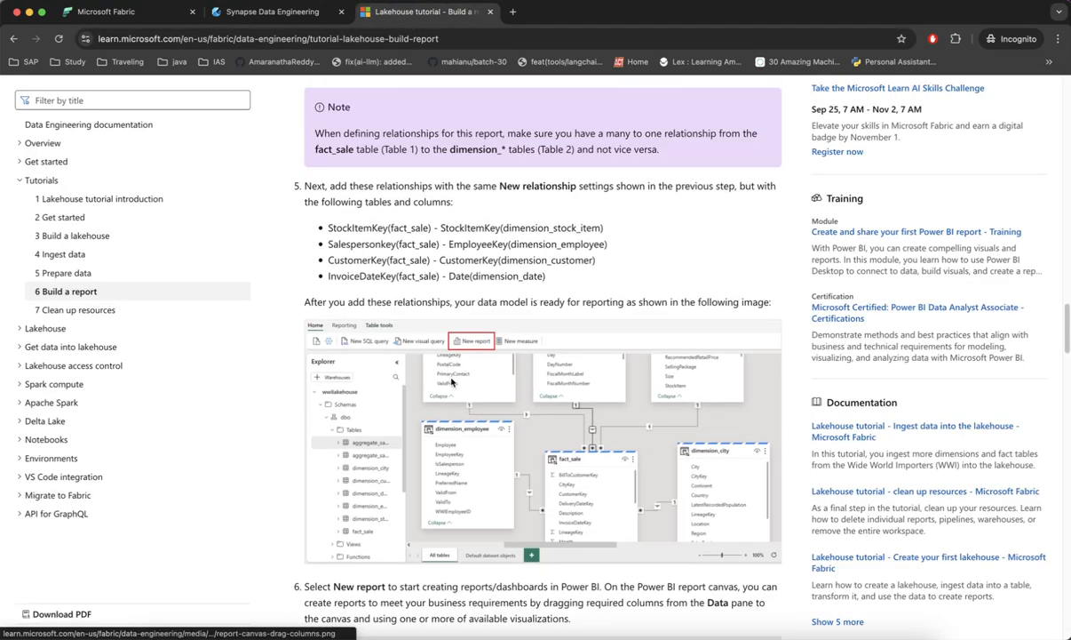
scroll(451, 379, up, 10)
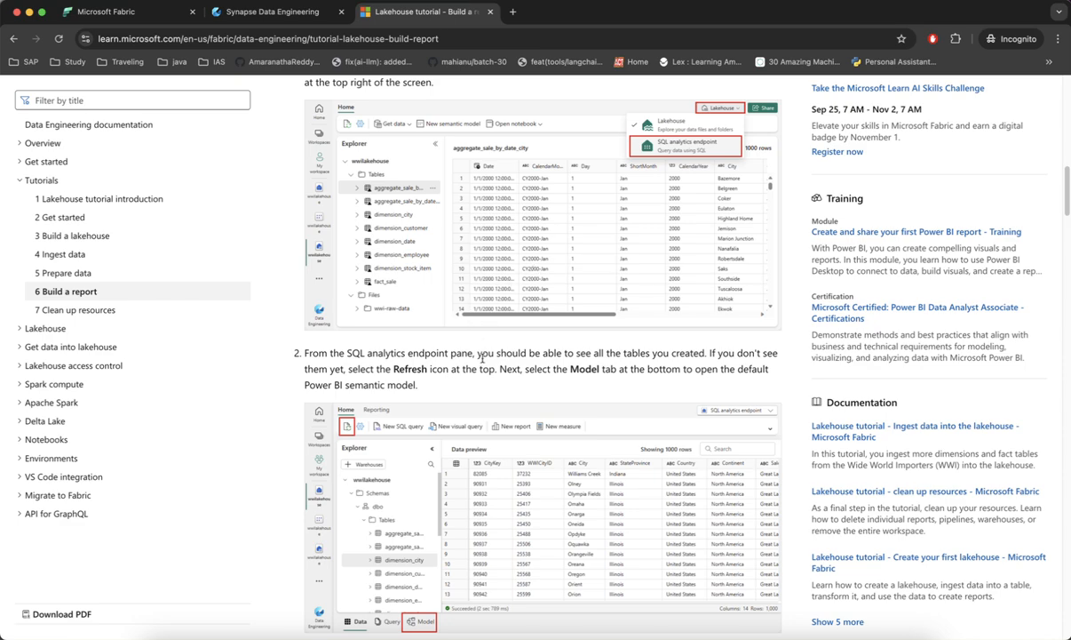
scroll(482, 360, down, 5)
scroll(473, 367, down, 4)
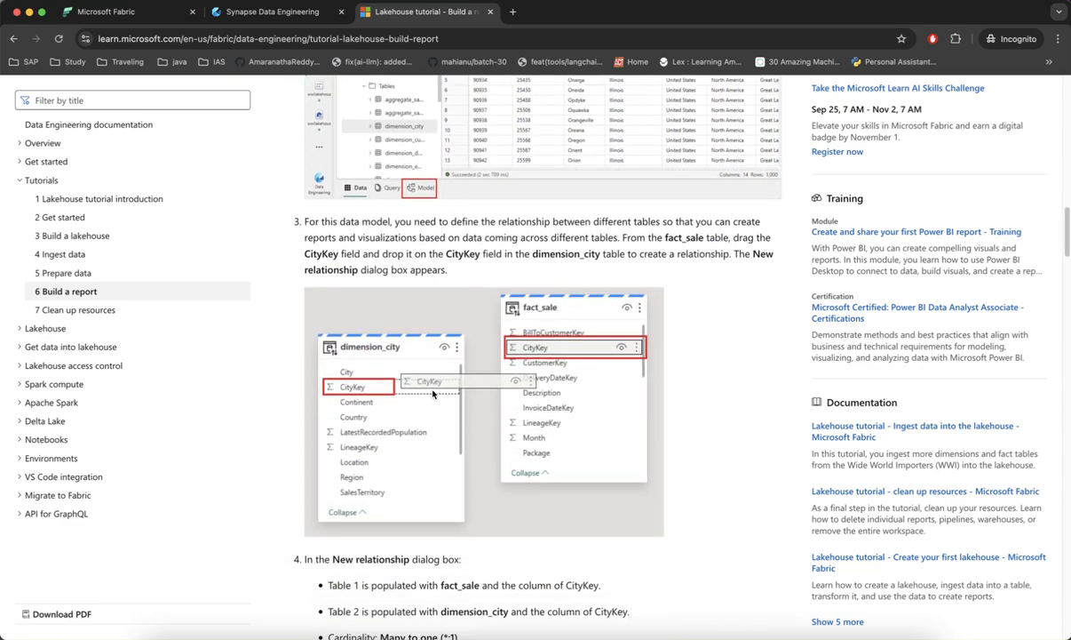
scroll(434, 394, down, 2)
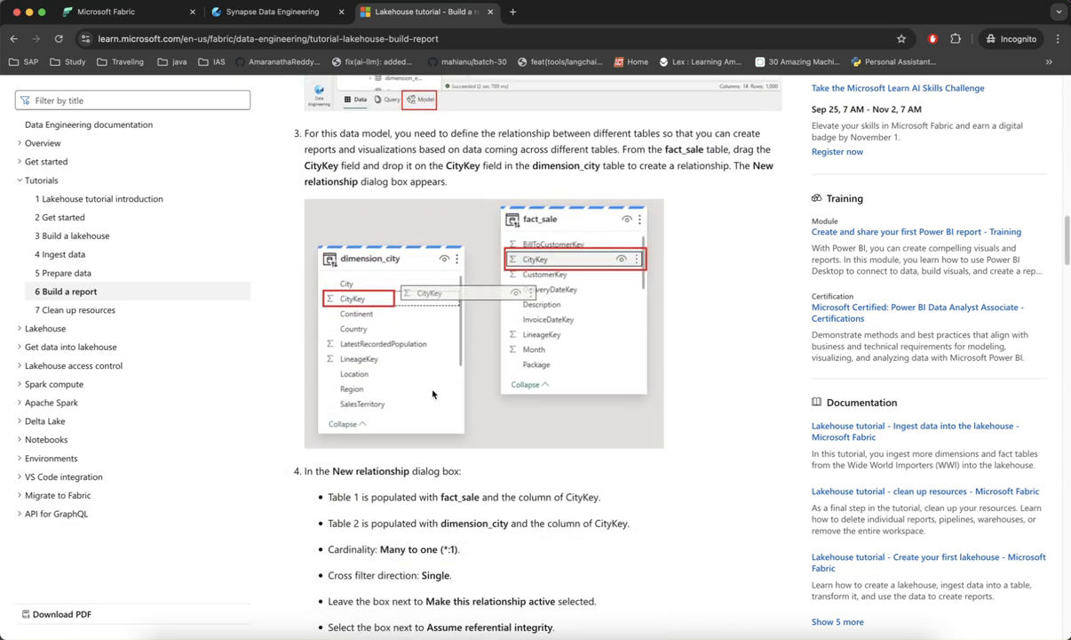
Step: Return to the Synapse Data Engineering page and open the model layouts of myexplakehouse
click(256, 15)
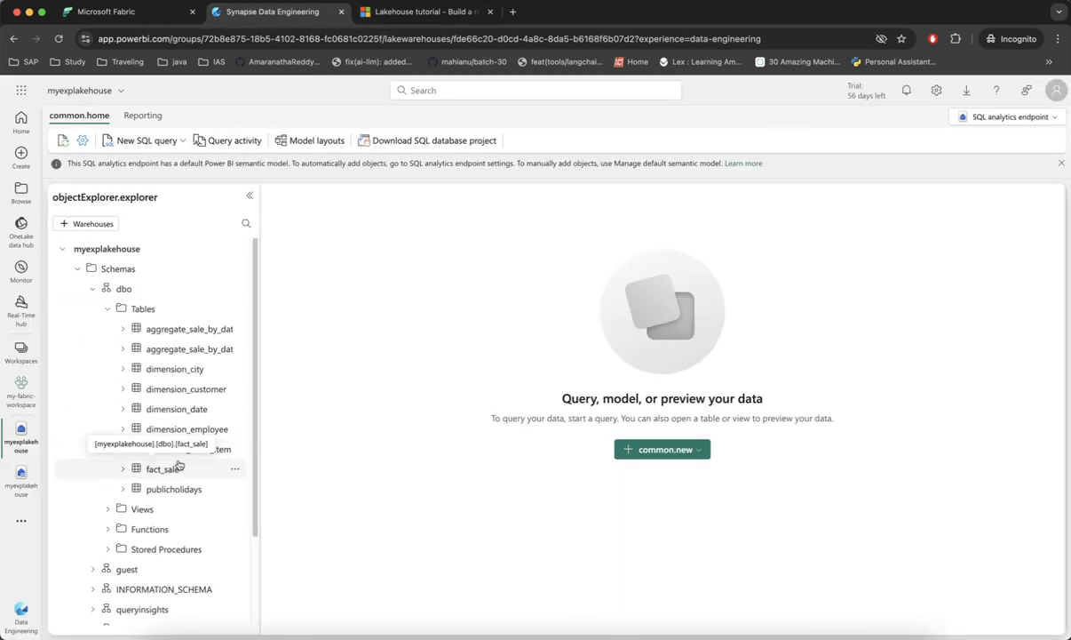
scroll(170, 476, down, 2)
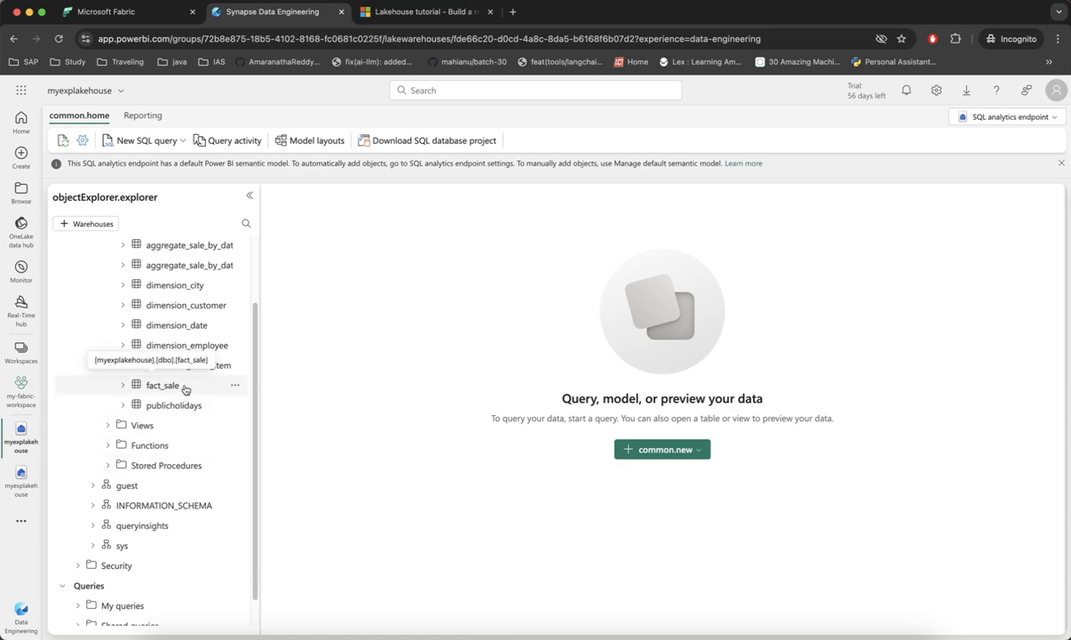
scroll(173, 444, down, 1)
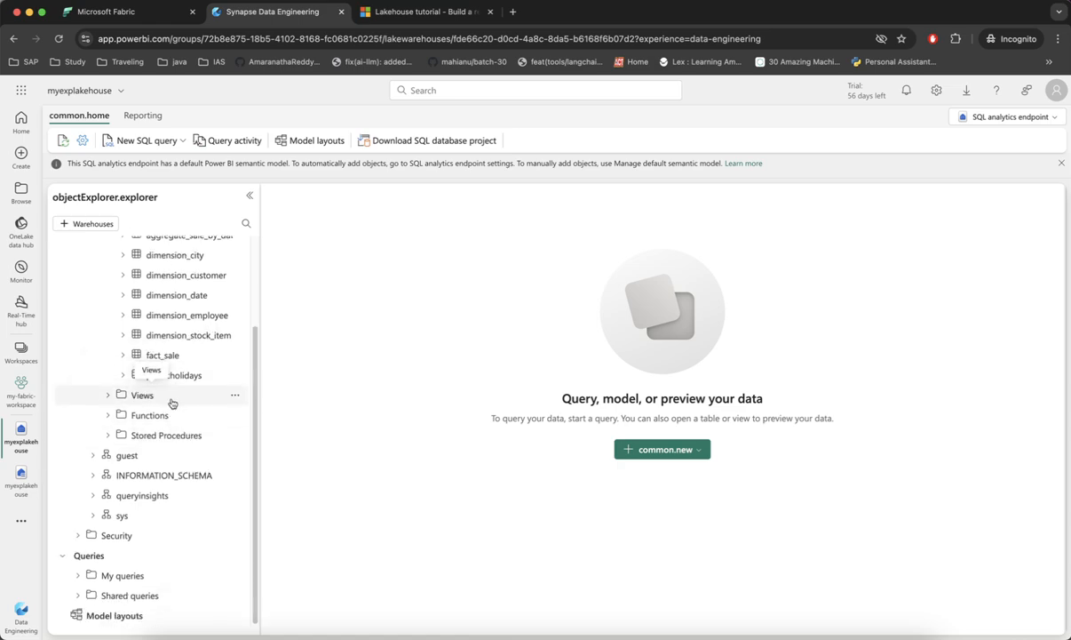
click(114, 617)
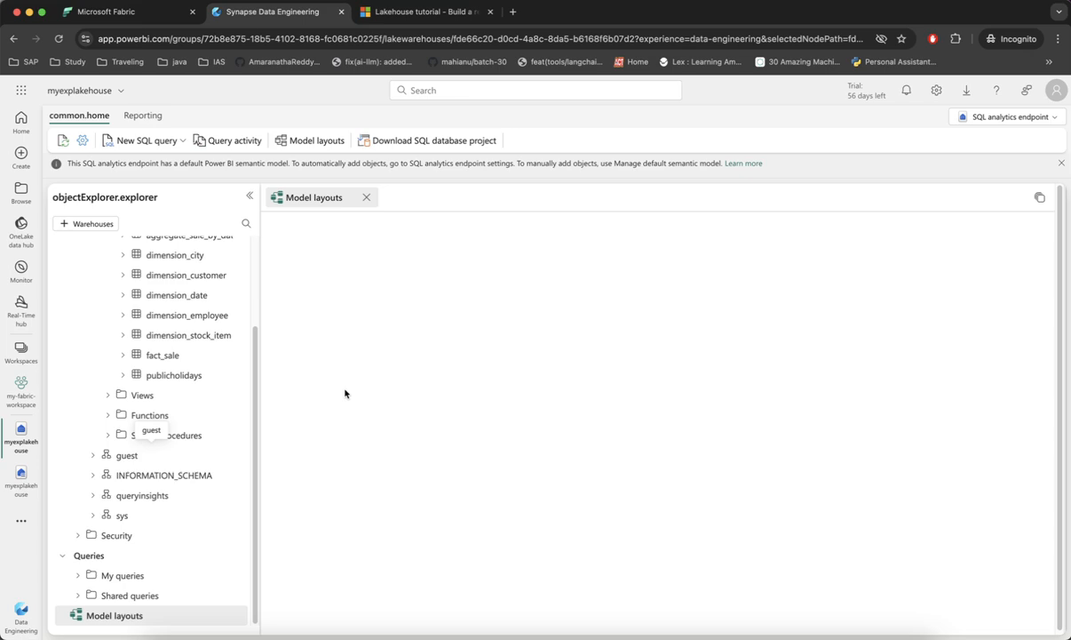
Step: Add the fact_sale and dimension_city tables to the Default semantic model objects layout
scroll(194, 374, up, 2)
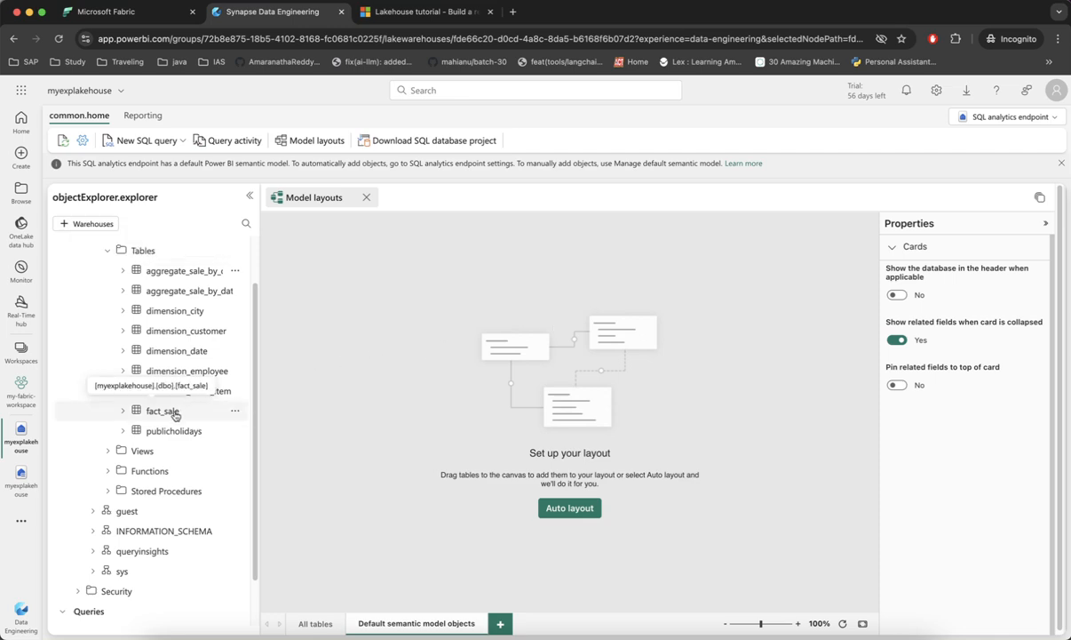
drag(175, 415, 684, 346)
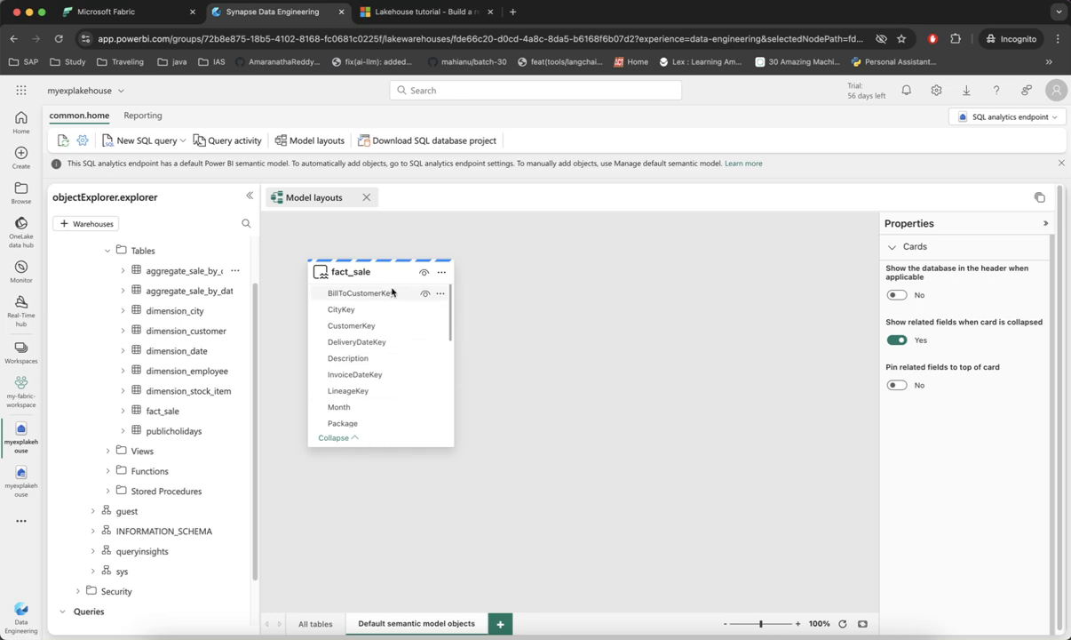
scroll(192, 423, up, 1)
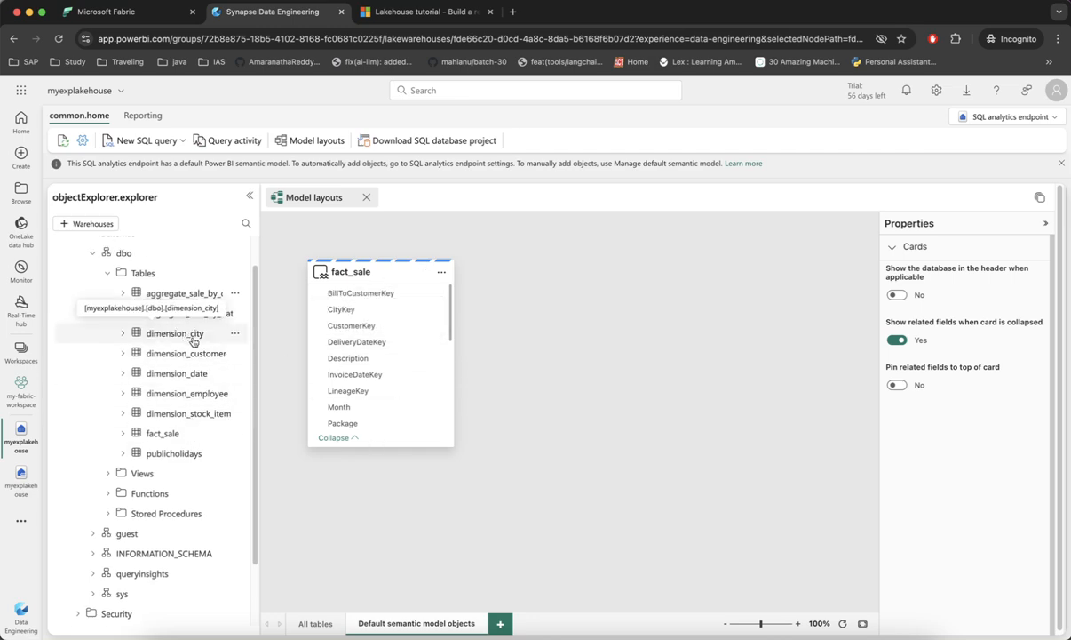
drag(193, 341, 789, 336)
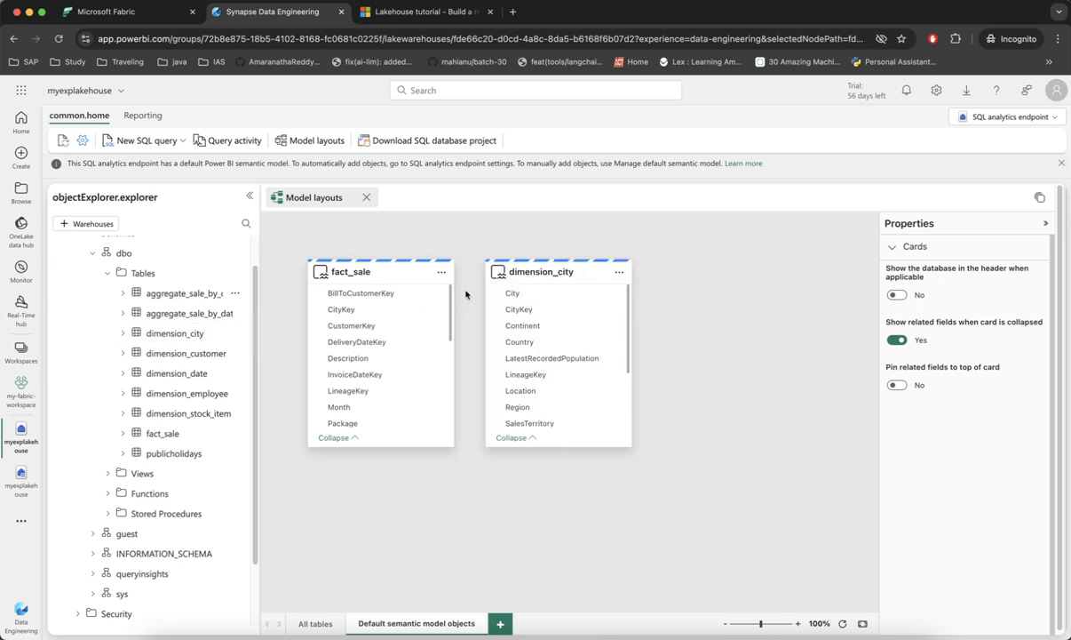
Step: Check the fact_sale card's options and compare them with the tutorial's instructions for relating the CityKey fields
click(442, 272)
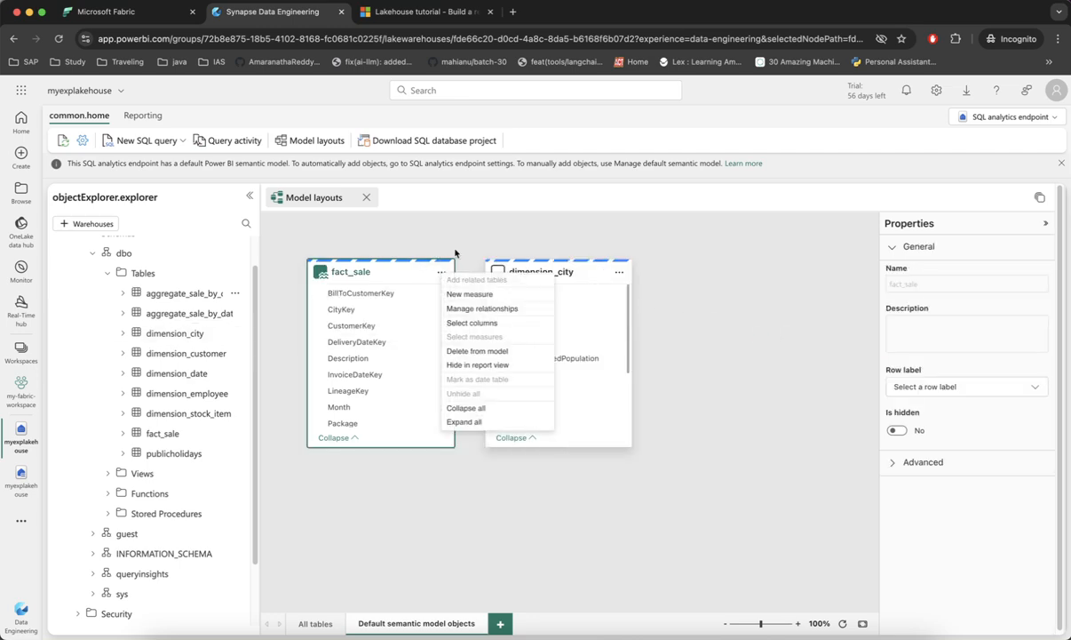
key(Escape)
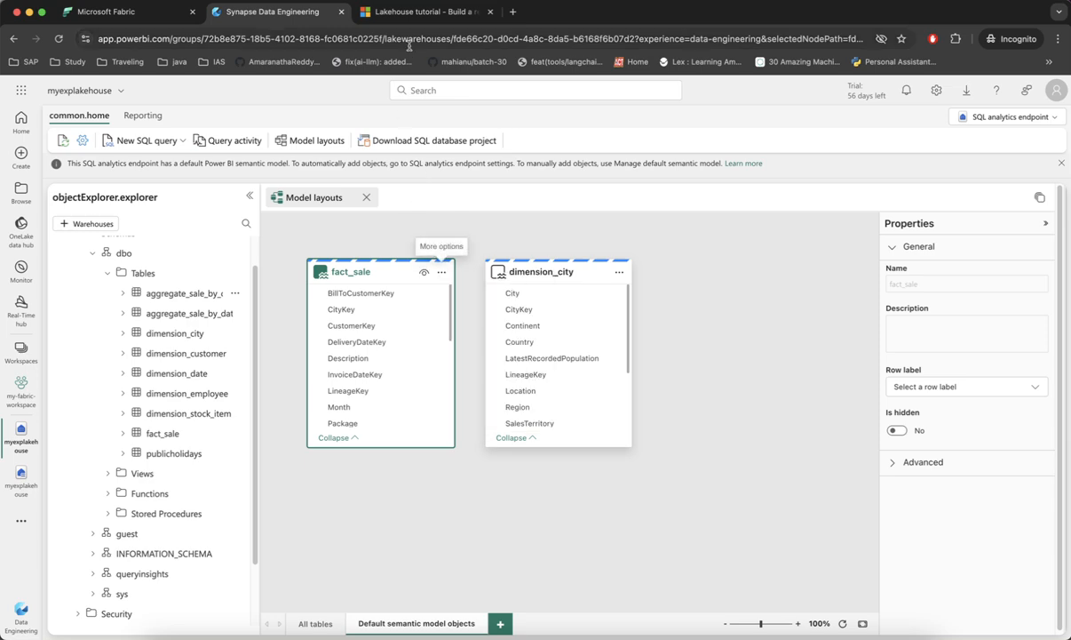
click(423, 13)
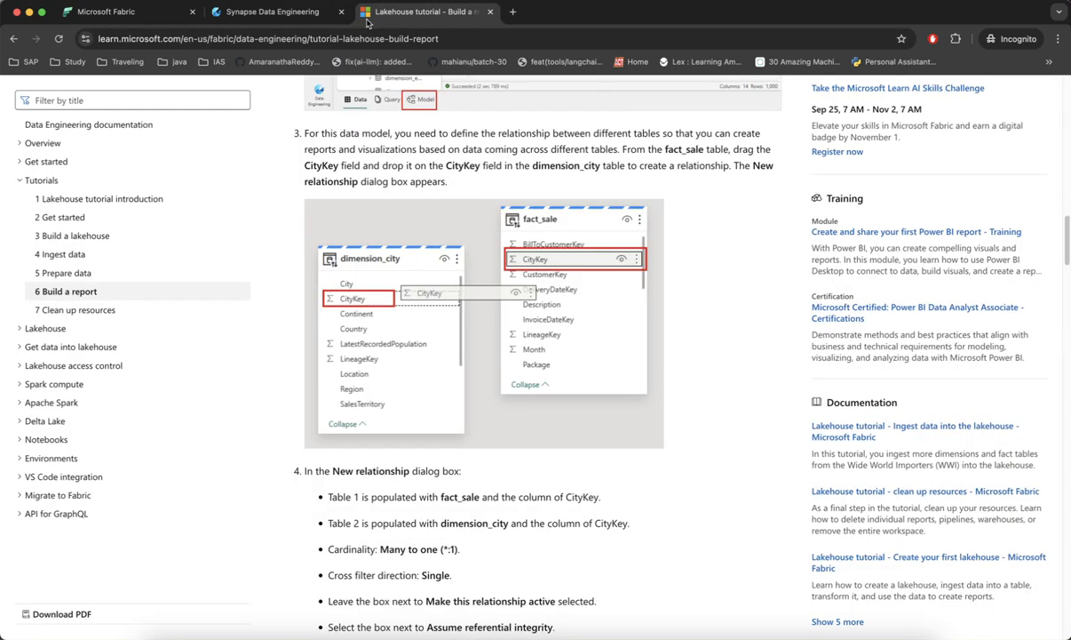
click(274, 12)
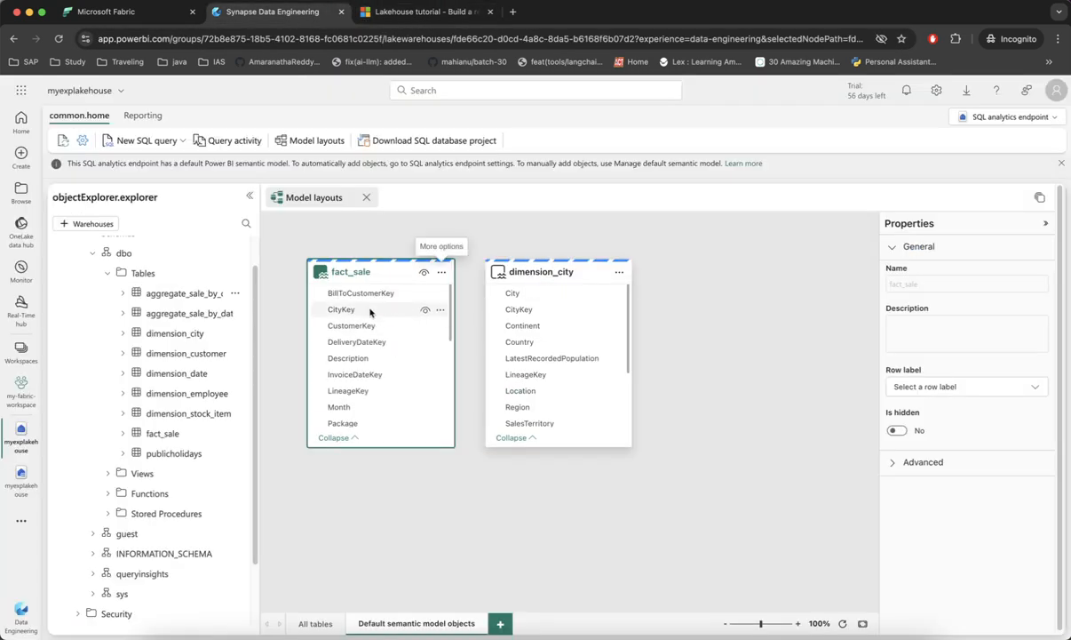
click(415, 13)
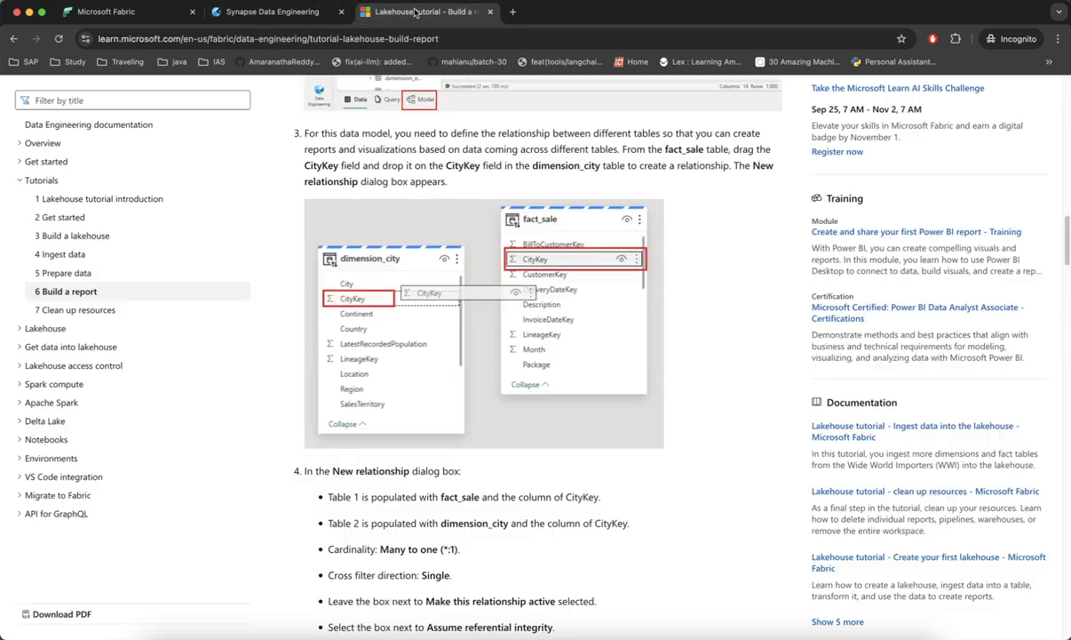
click(272, 14)
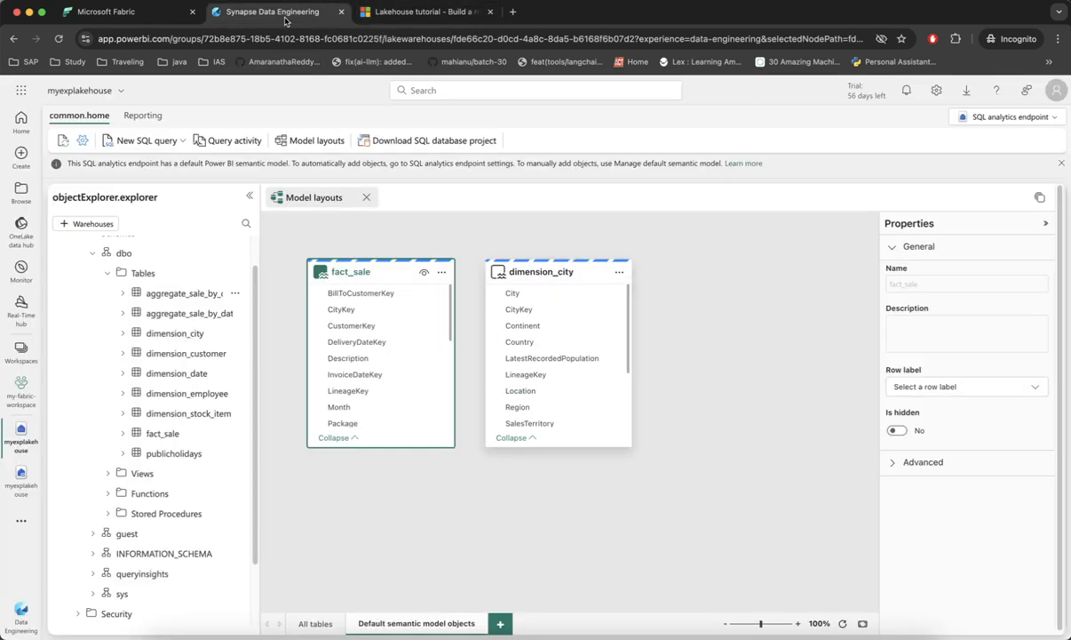
Step: Create and save an active many-to-one relationship from fact_sale to dimension_city on CityKey, with single cross-filtering and referential integrity assumed
drag(359, 316, 544, 317)
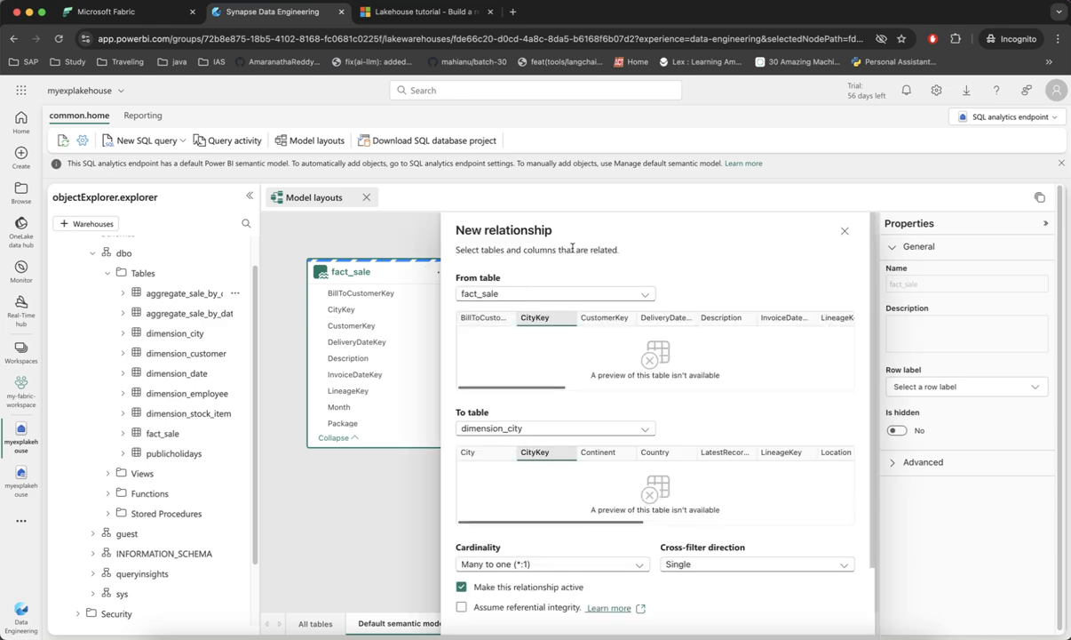
scroll(602, 332, down, 2)
scroll(601, 331, up, 1)
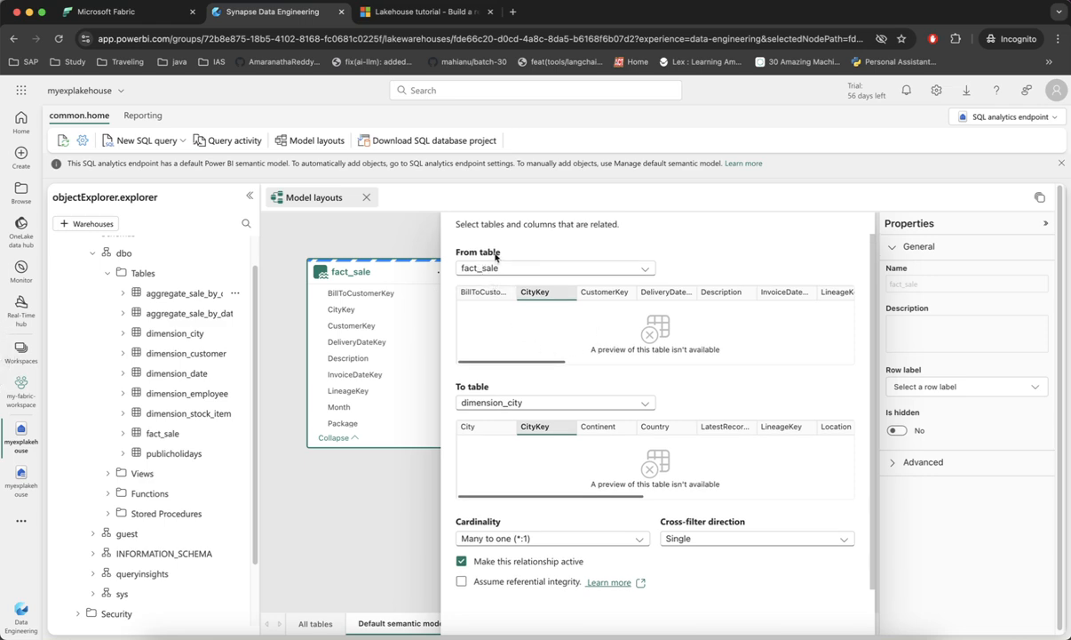
scroll(488, 396, down, 2)
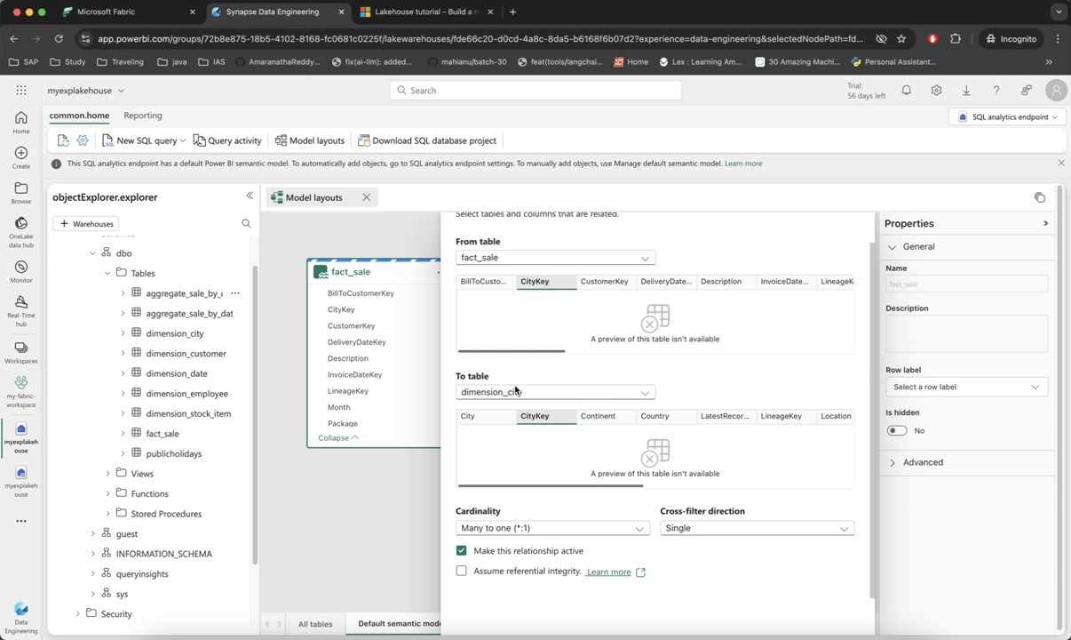
scroll(507, 409, up, 1)
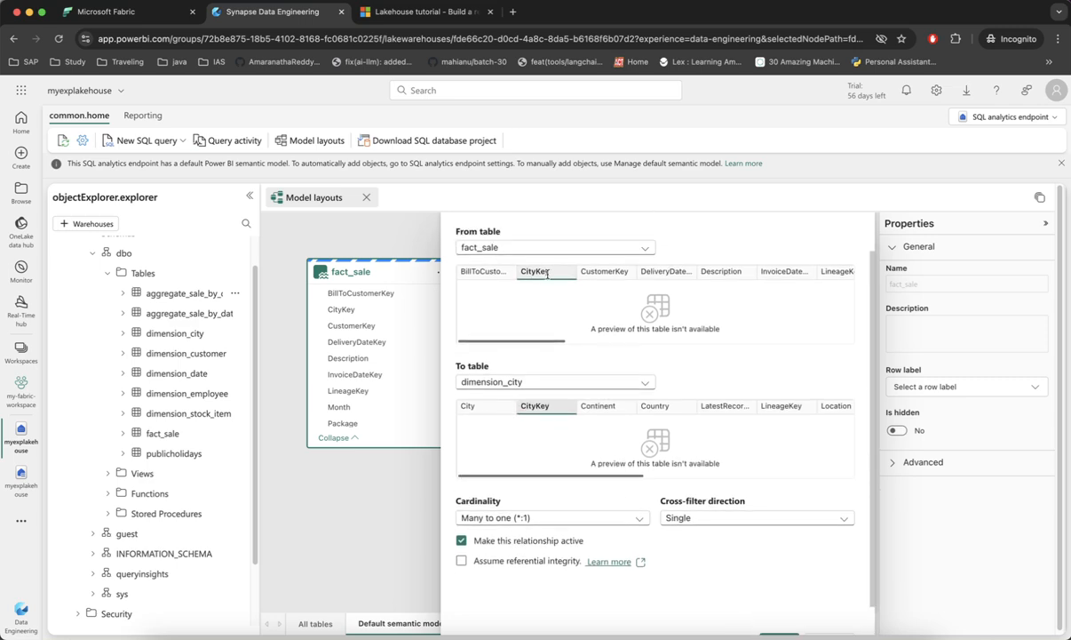
scroll(547, 424, down, 1)
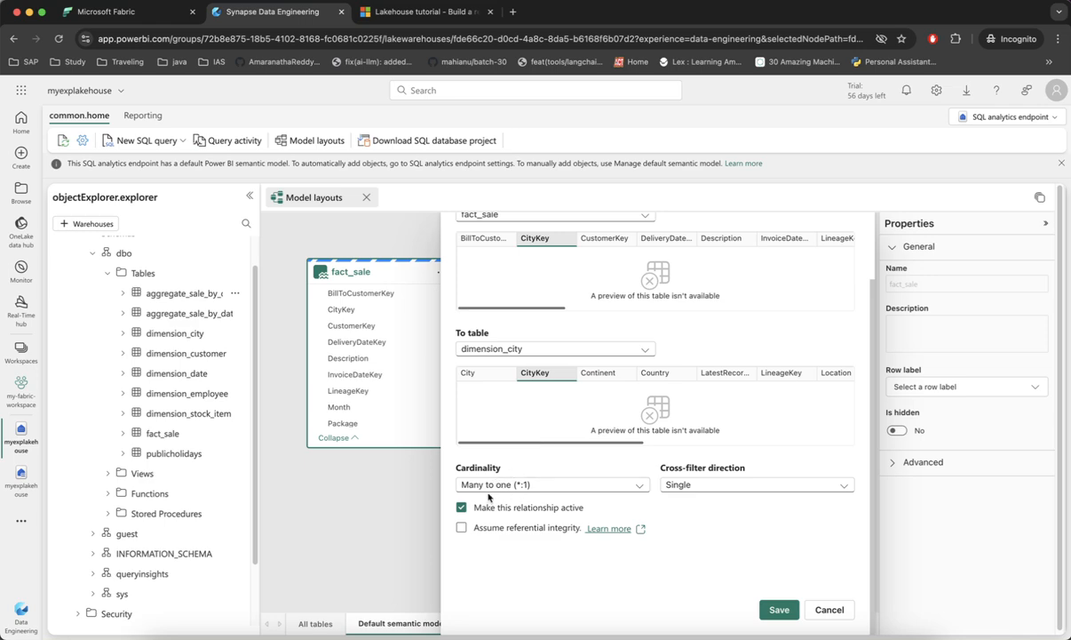
scroll(508, 285, up, 1)
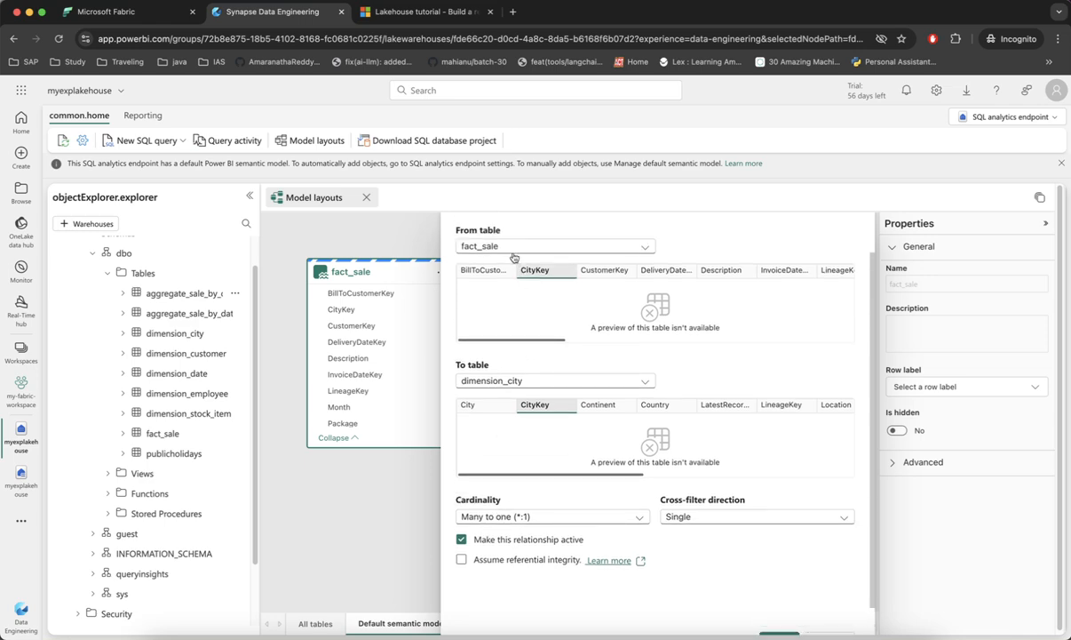
scroll(560, 506, down, 1)
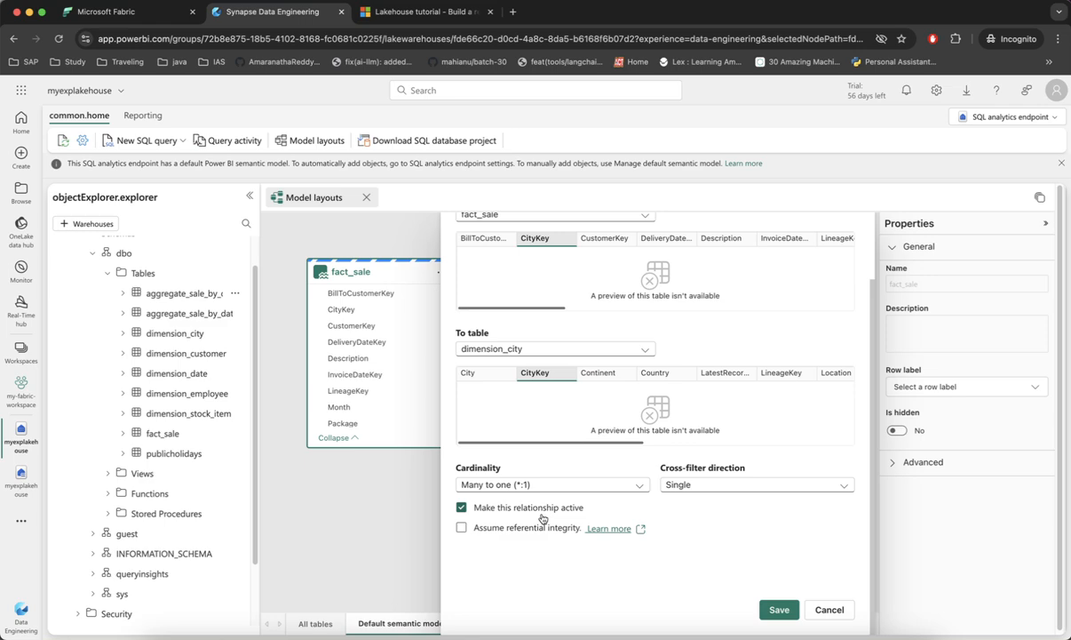
click(462, 528)
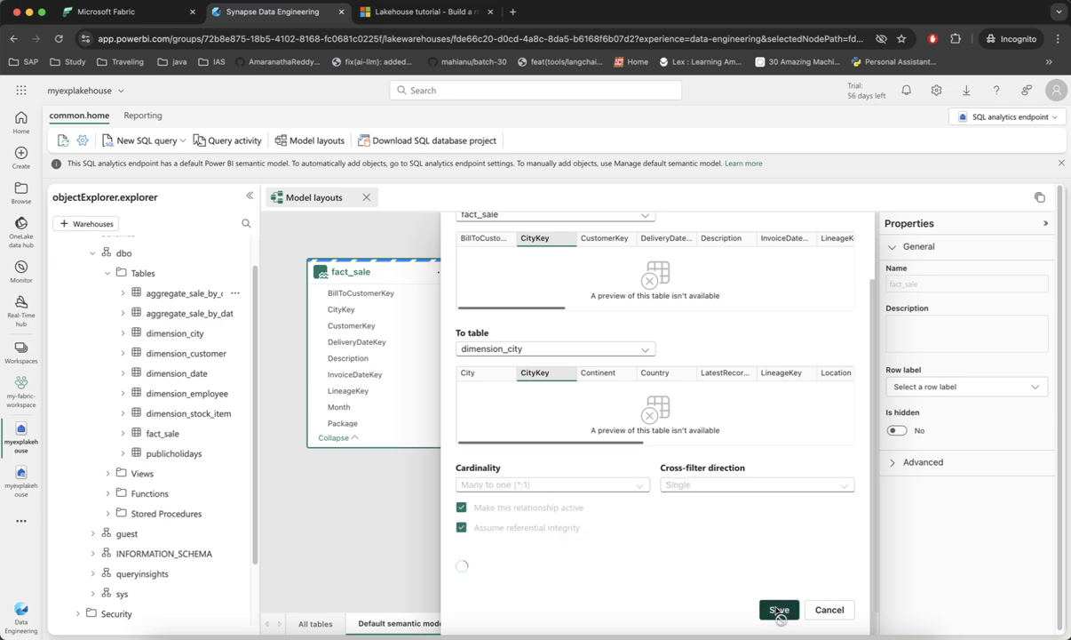
click(778, 609)
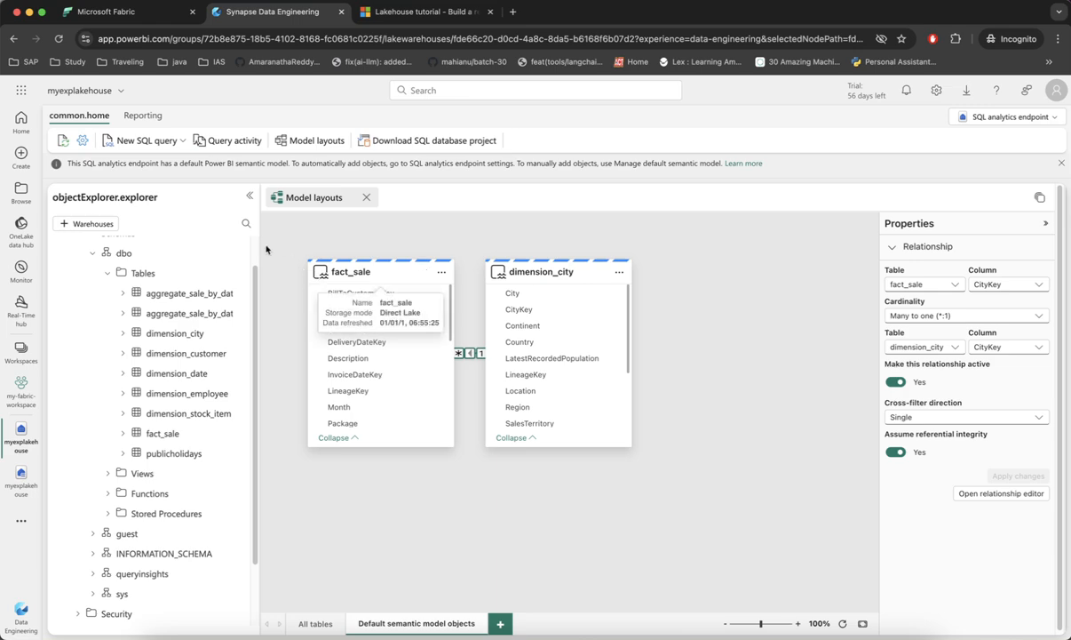
Step: Widen the object explorer, and read the tutorial's list of further relationships to add from fact_sale
drag(256, 214, 377, 184)
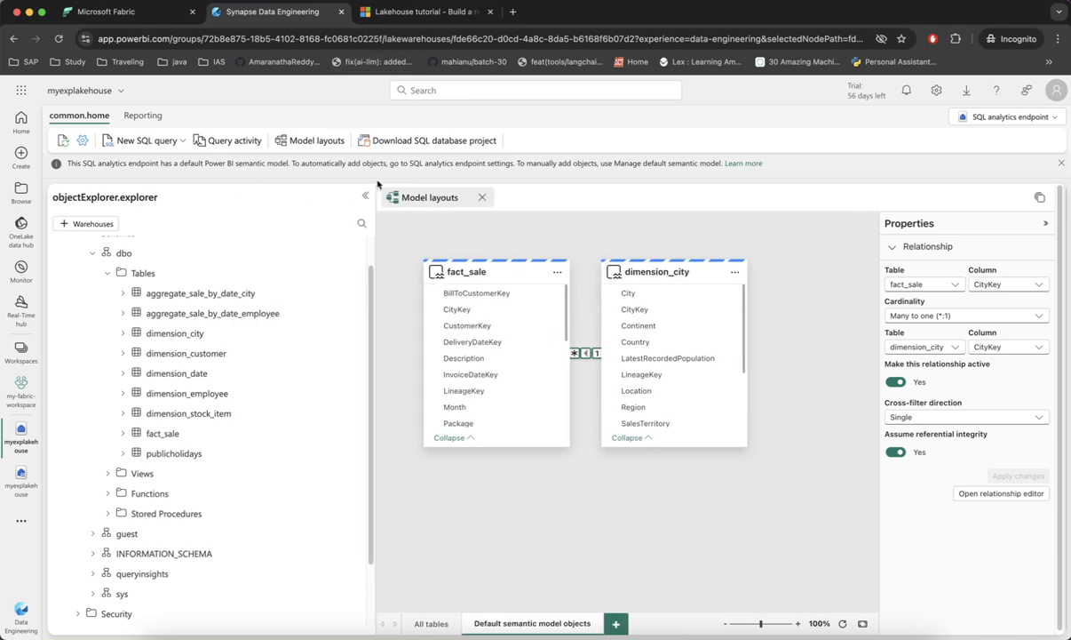
click(411, 15)
scroll(450, 400, down, 10)
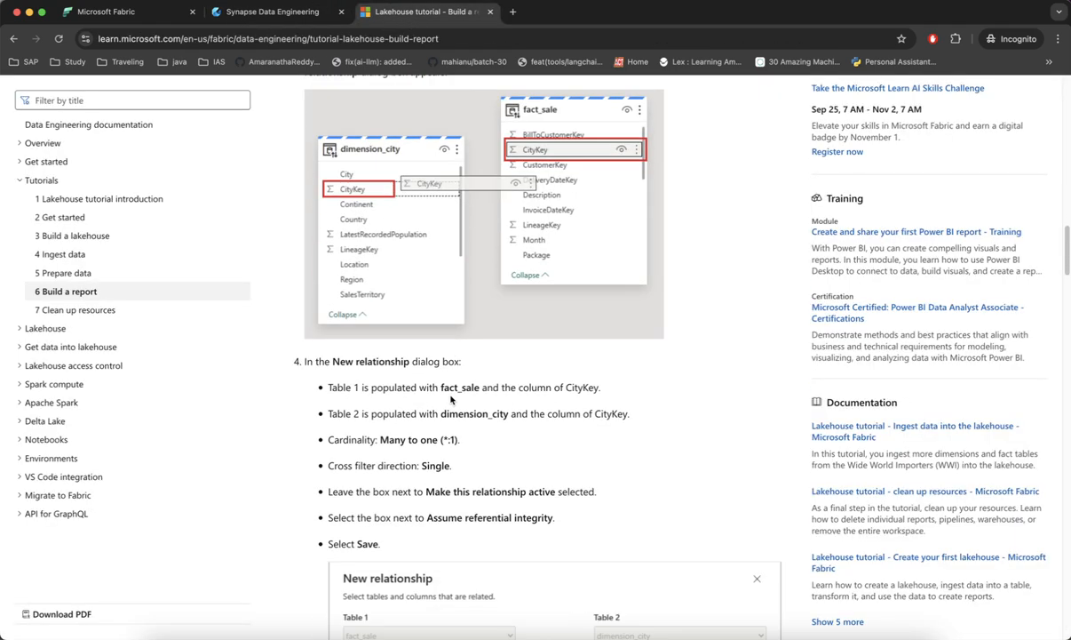
scroll(450, 400, down, 2)
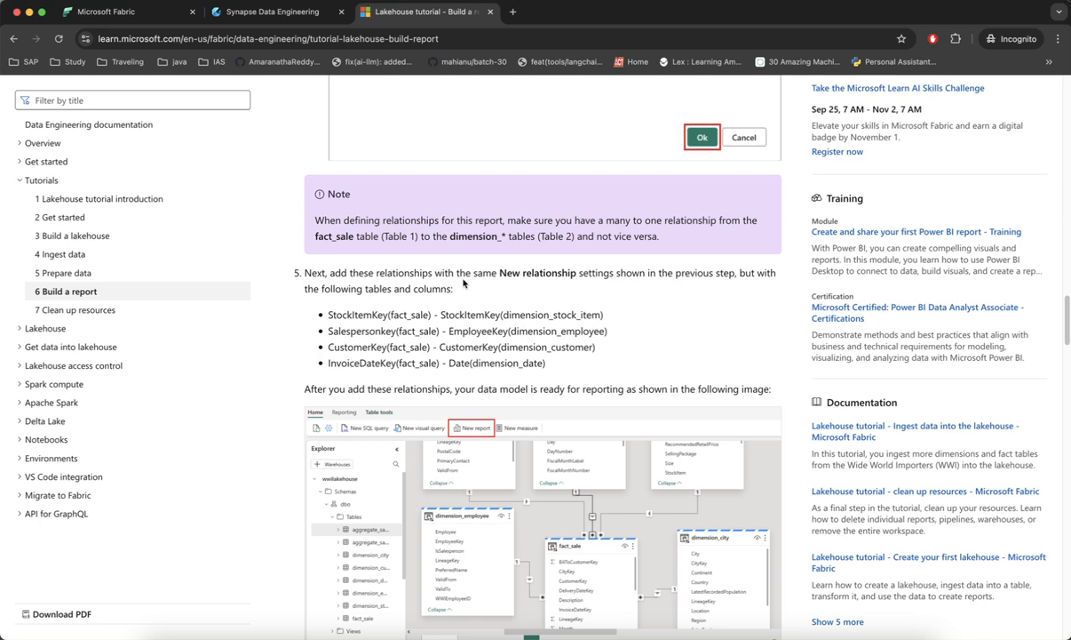
Step: Return to the model layouts, add dimension_stock_item to the layout beneath the other tables, and set the canvas zoom to 80%
click(266, 16)
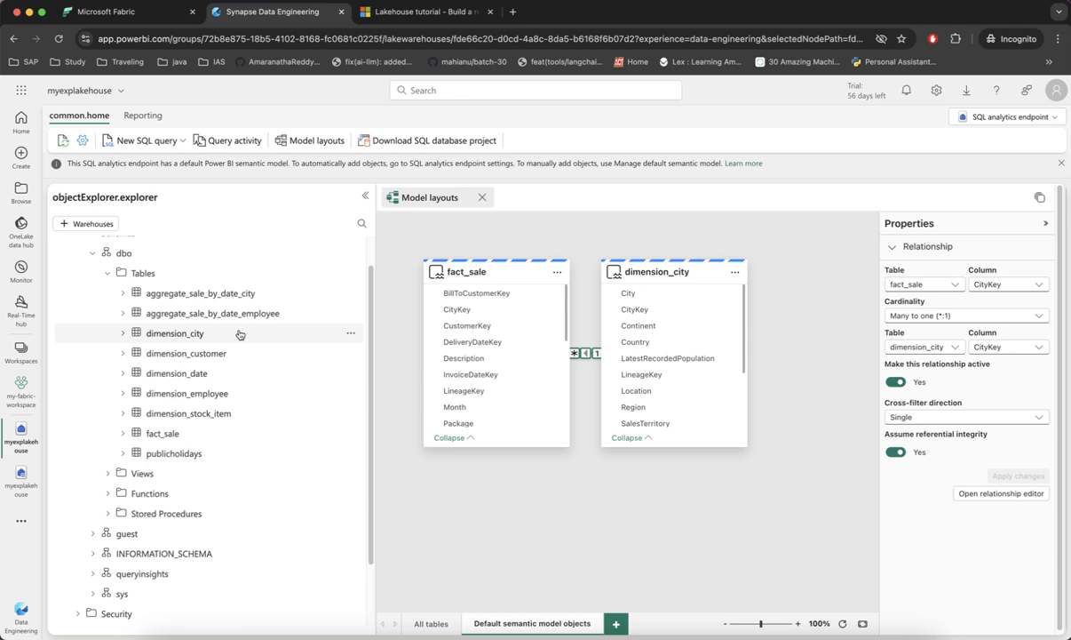
drag(211, 413, 602, 531)
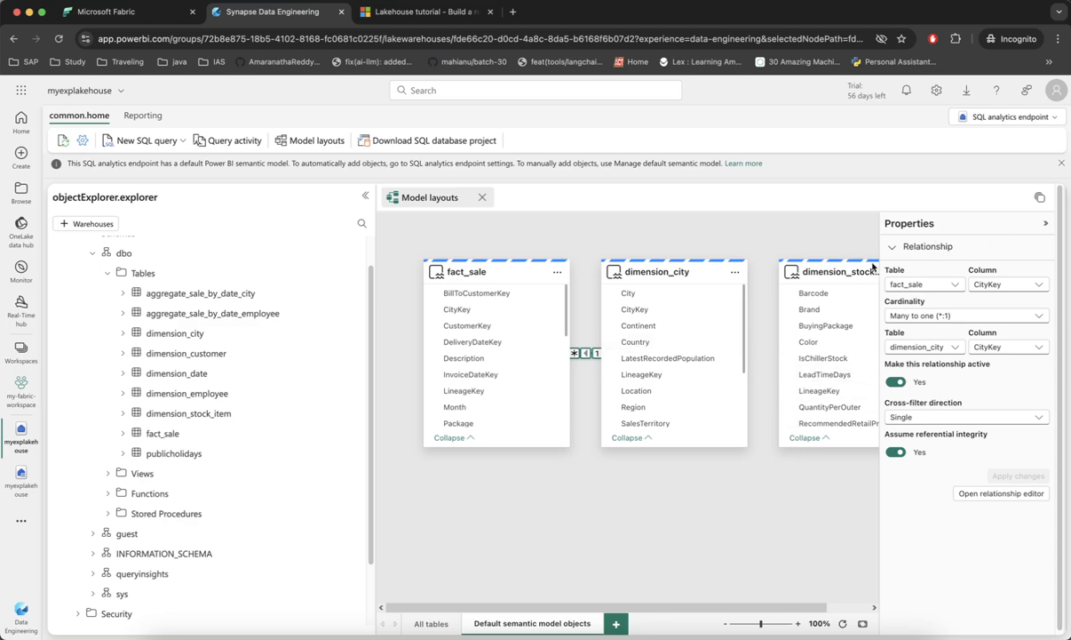
drag(808, 268, 518, 488)
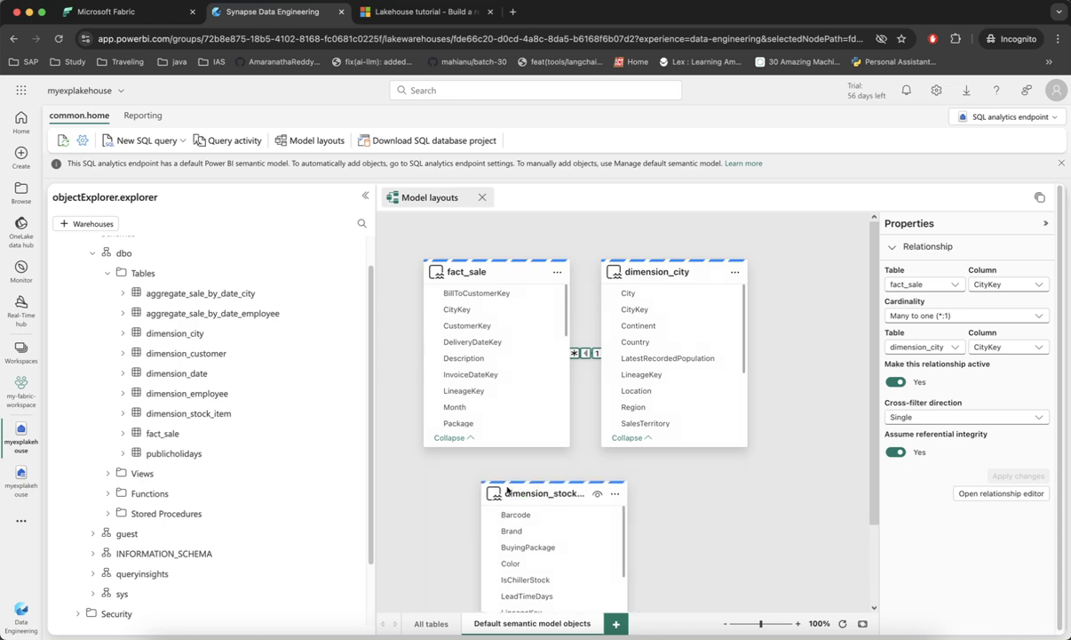
drag(377, 415, 305, 415)
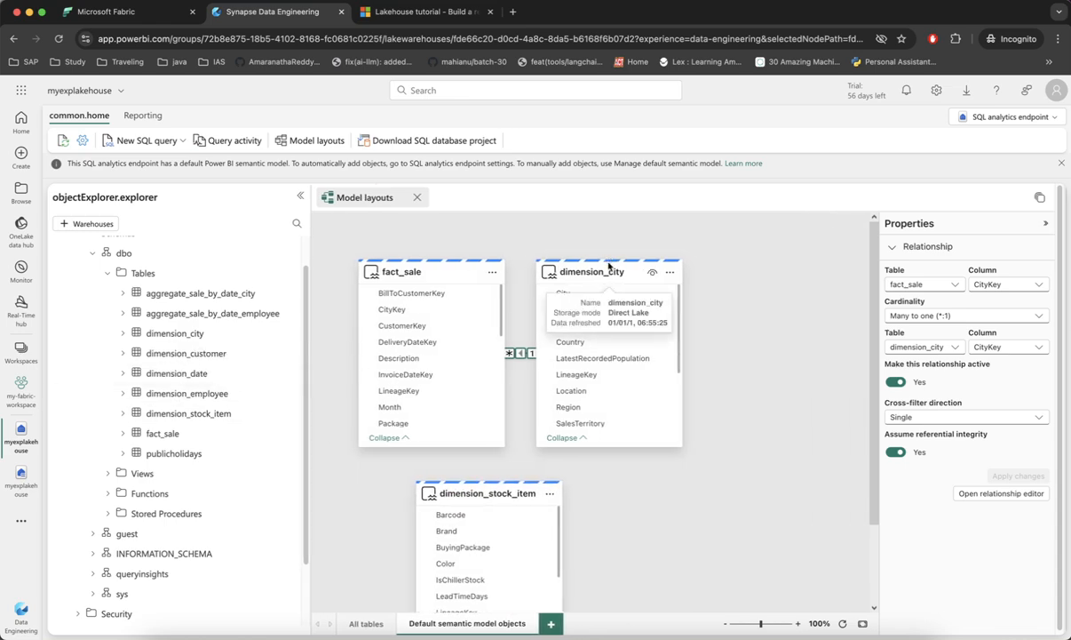
click(725, 624)
click(724, 624)
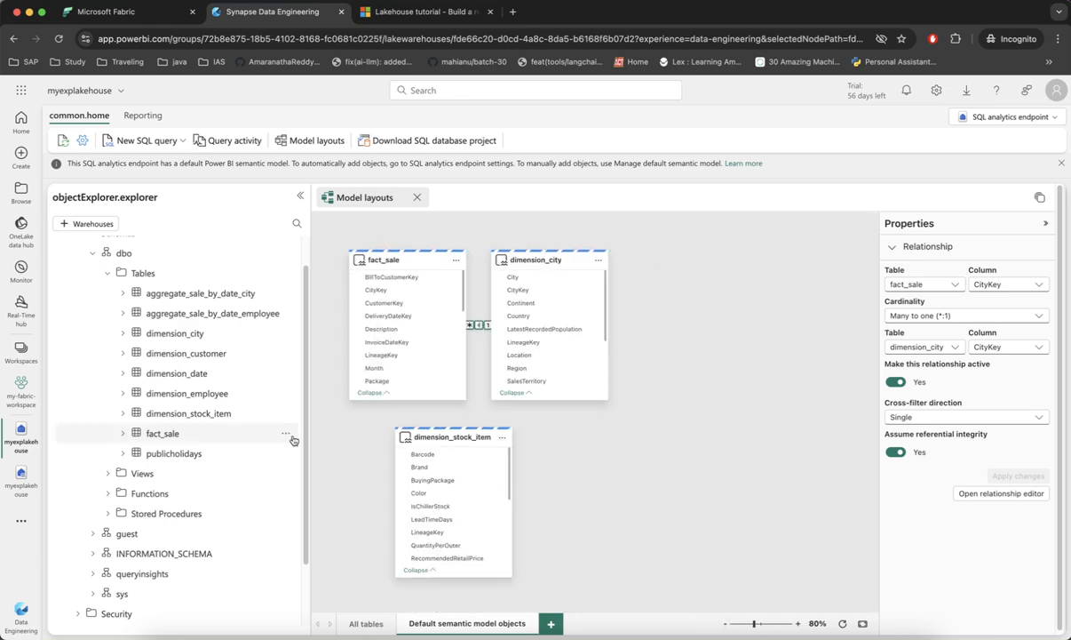
drag(310, 410, 260, 410)
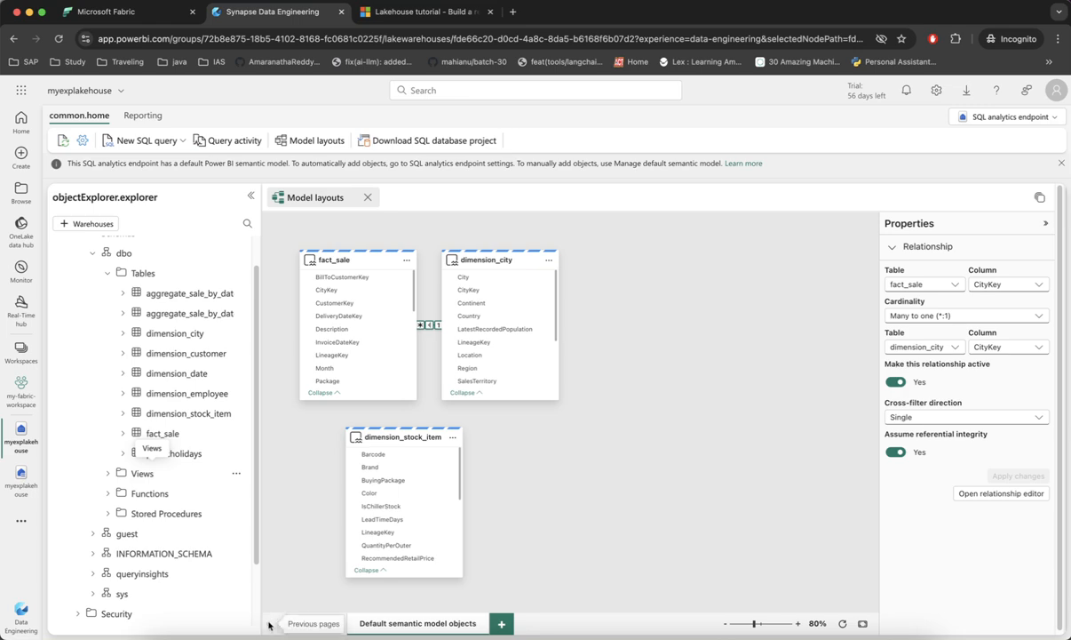
click(579, 445)
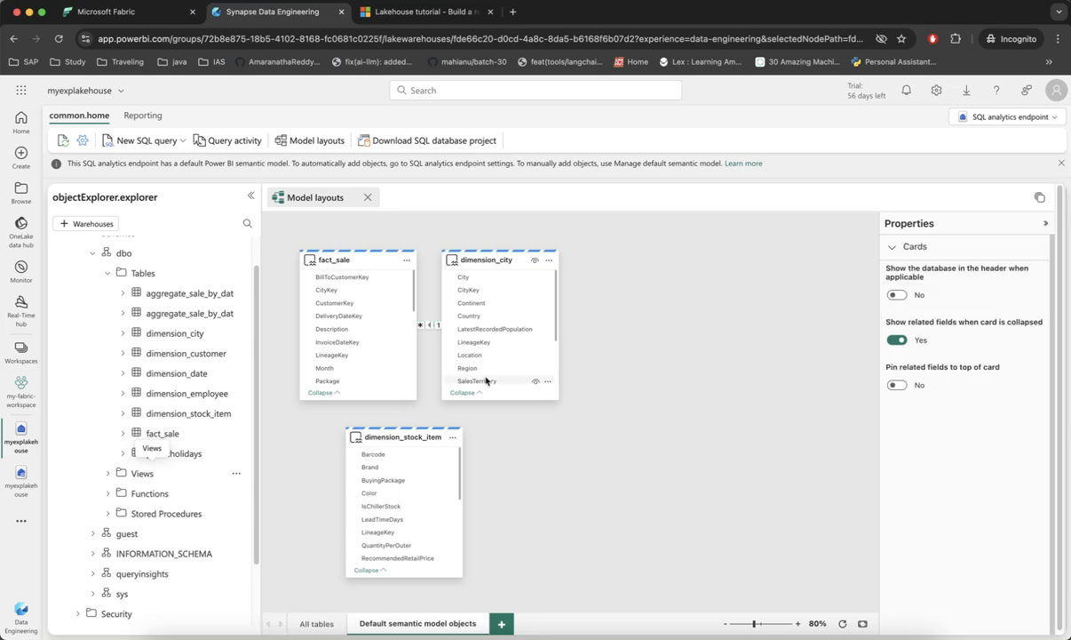
Step: Check the tutorial's key pairing, and start a new relationship from fact_sale's StockItemKey to dimension_stock_item's StockItemKey
click(414, 12)
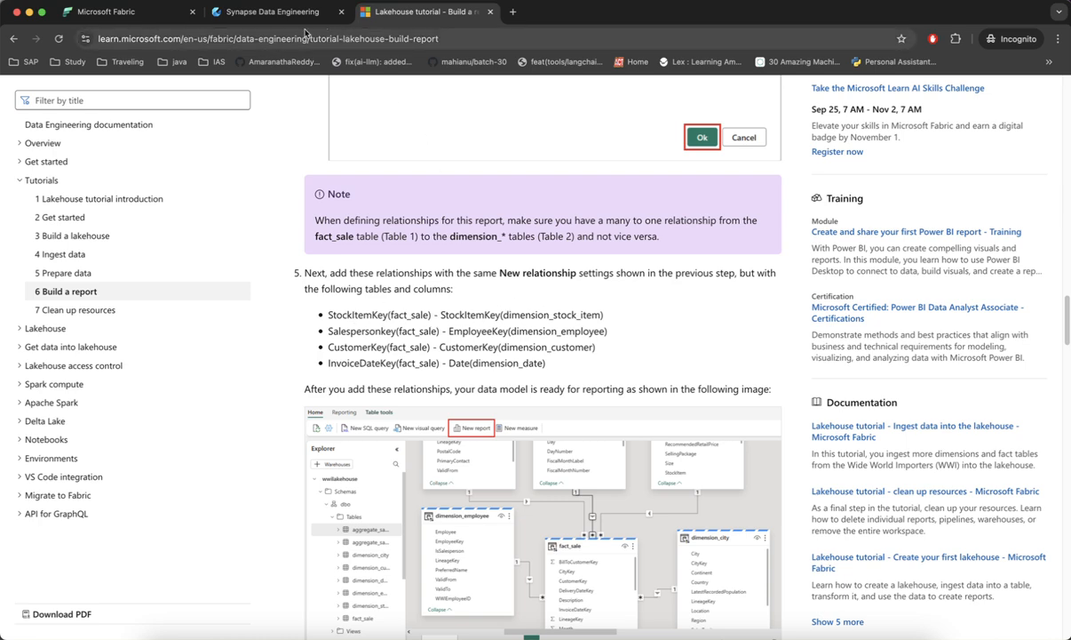
click(273, 13)
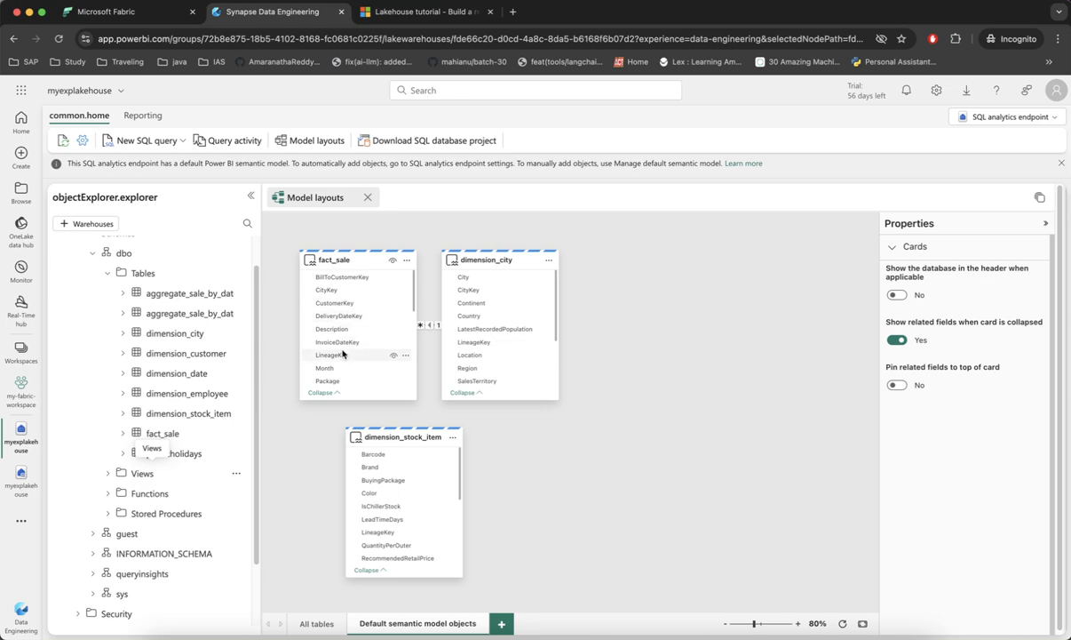
scroll(334, 355, down, 1)
scroll(333, 378, down, 5)
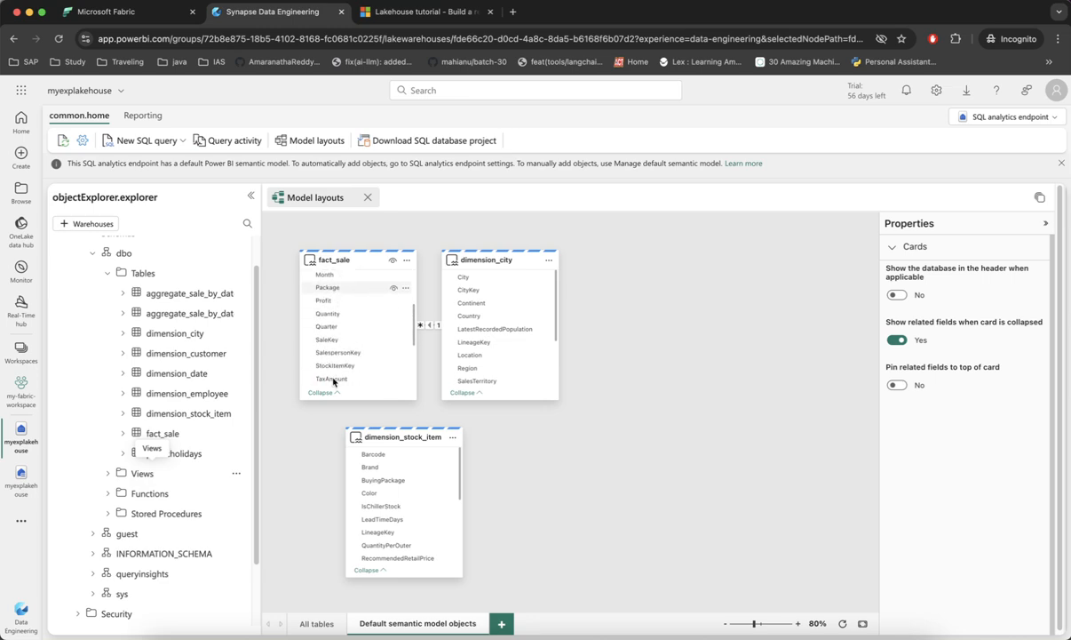
scroll(334, 363, down, 1)
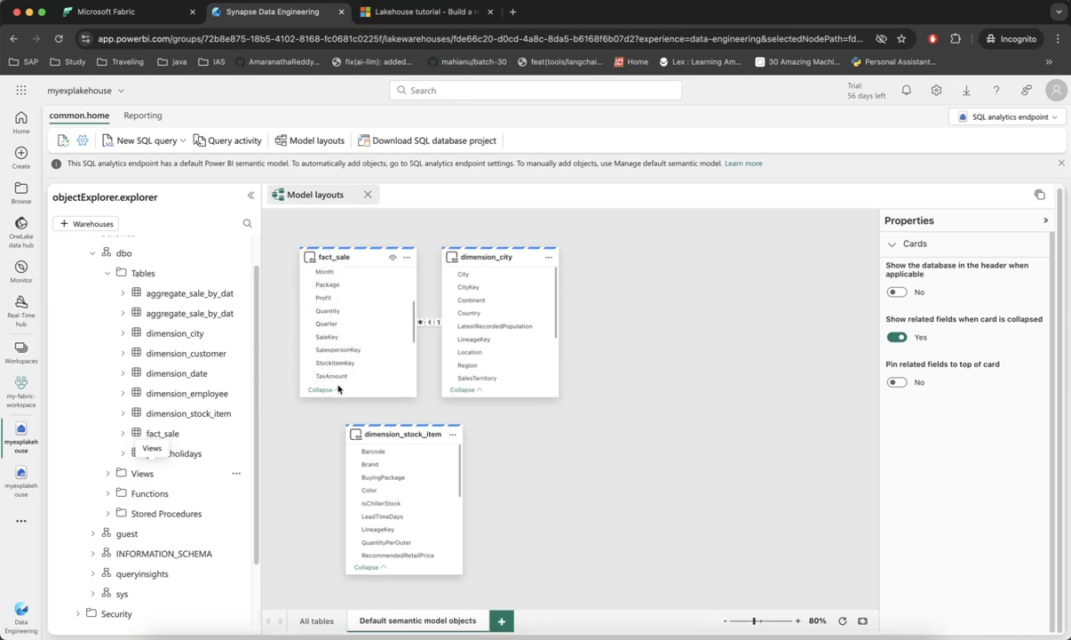
scroll(342, 373, down, 1)
click(344, 355)
scroll(426, 538, down, 3)
scroll(422, 532, down, 4)
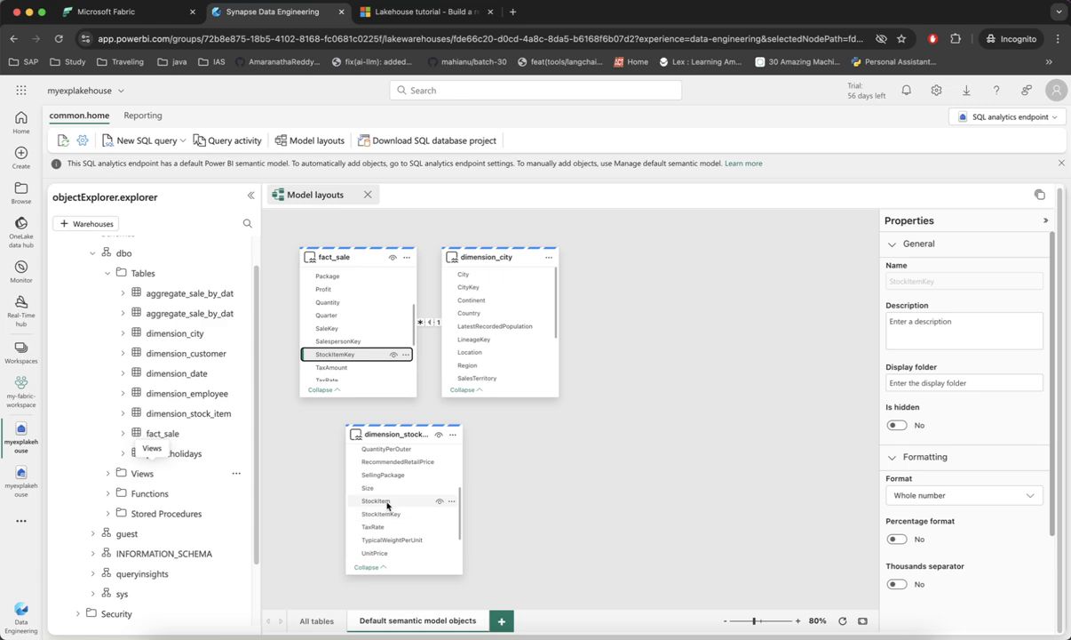
mouse_move(385, 519)
mouse_down()
mouse_move(385, 384)
mouse_move(355, 348)
mouse_move(398, 508)
mouse_move(391, 522)
mouse_up()
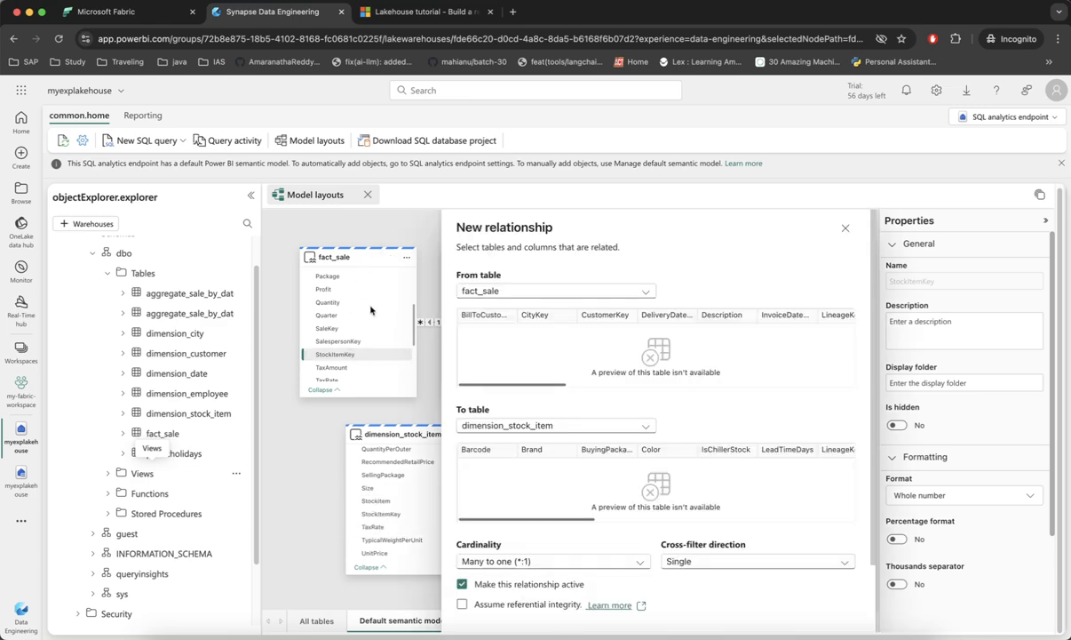
Step: Assume referential integrity for the many-to-one relationship between fact_sale and dimension_stock_item, and save the relationship
scroll(545, 310, down, 1)
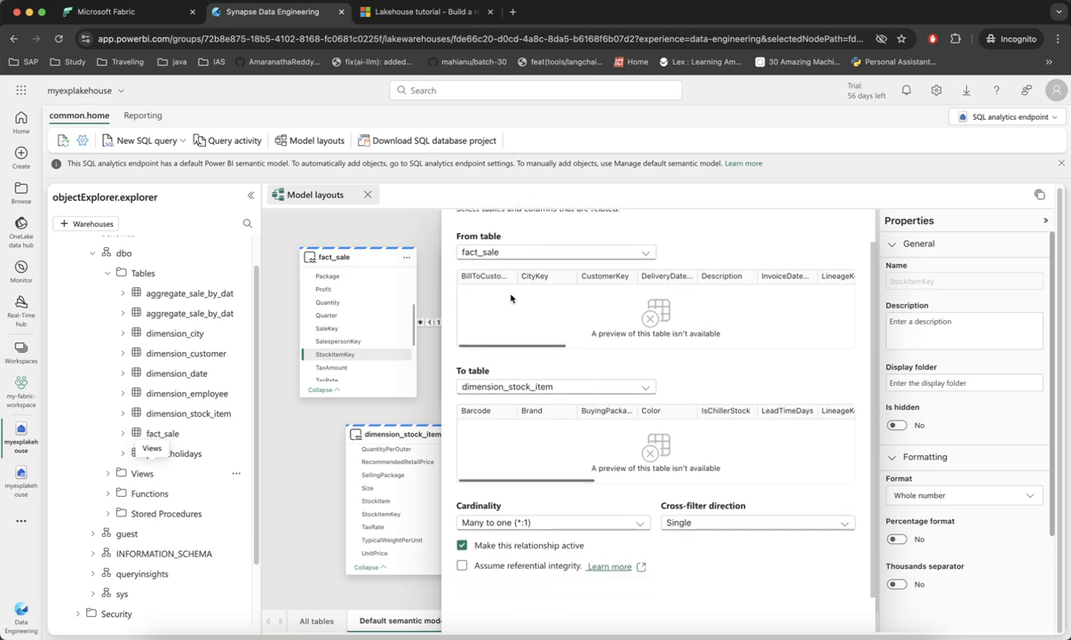
scroll(533, 431, down, 1)
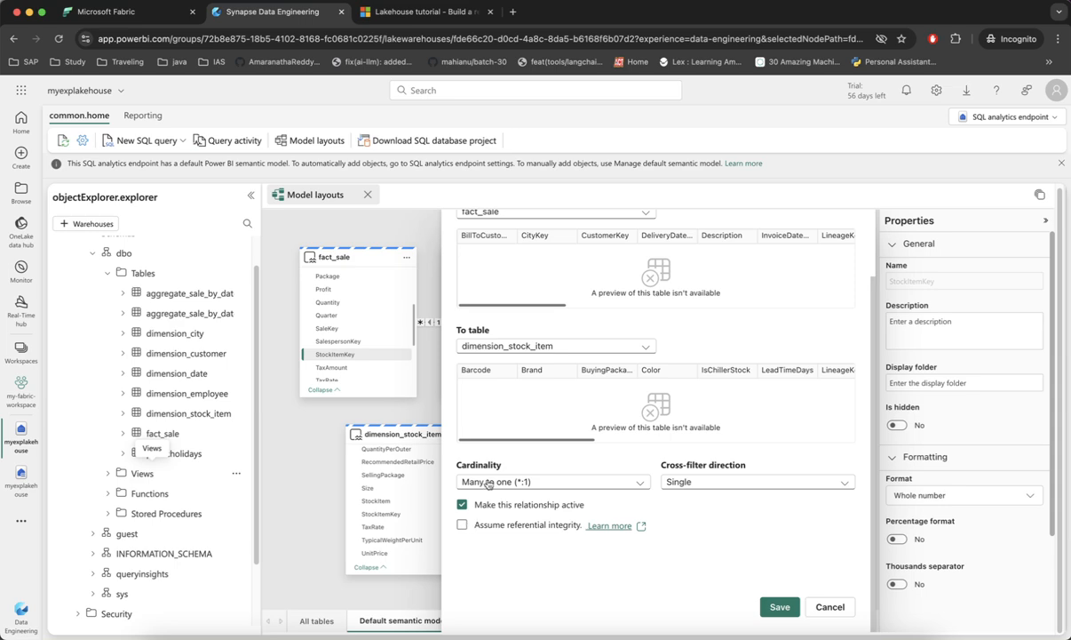
click(463, 526)
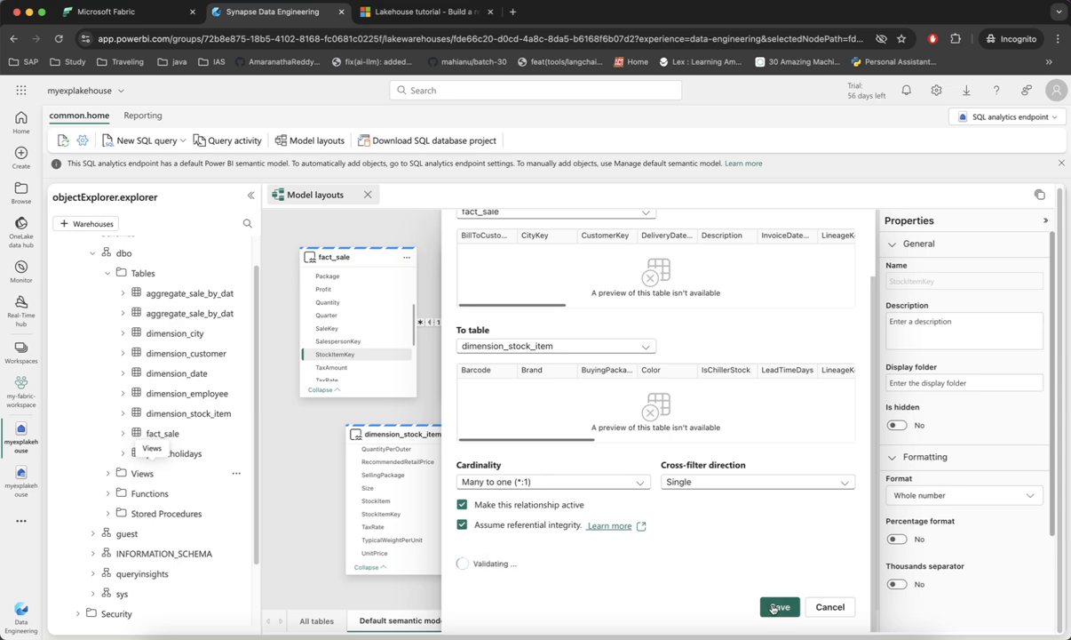
click(772, 607)
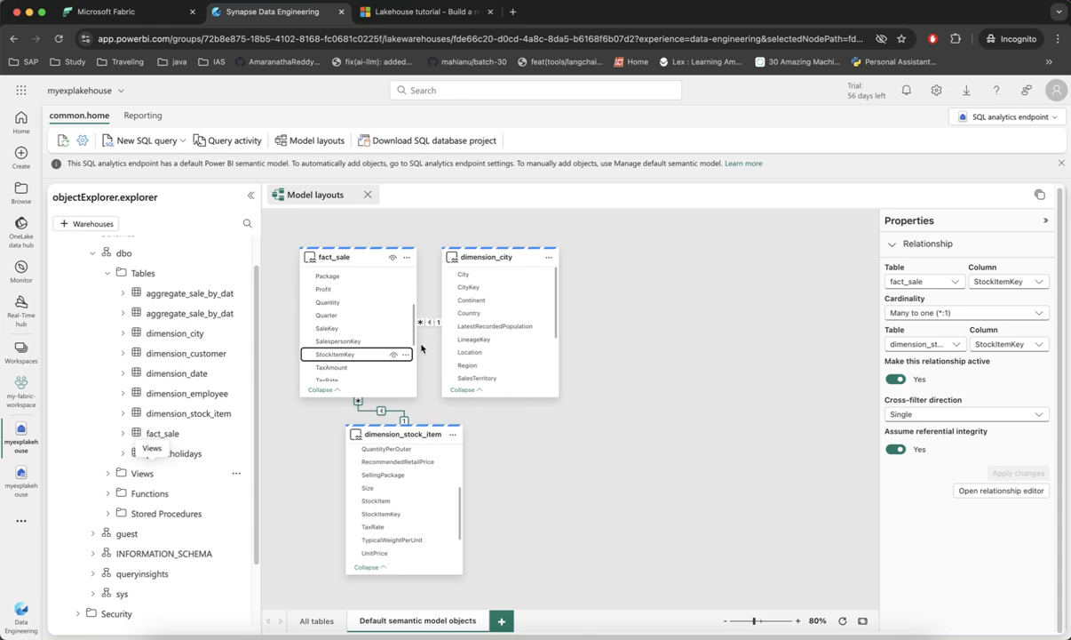
Step: Rearrange the table cards so dimension_city sits above dimension_stock_item, with fact_sale to the right between them
drag(353, 258, 634, 266)
drag(497, 257, 366, 257)
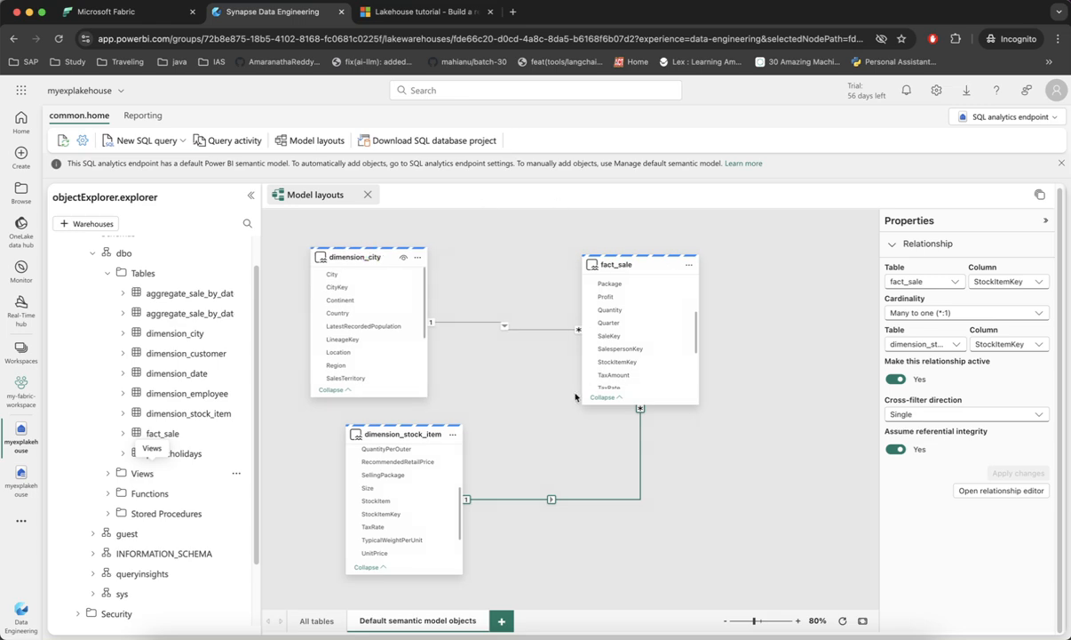
drag(373, 407, 349, 418)
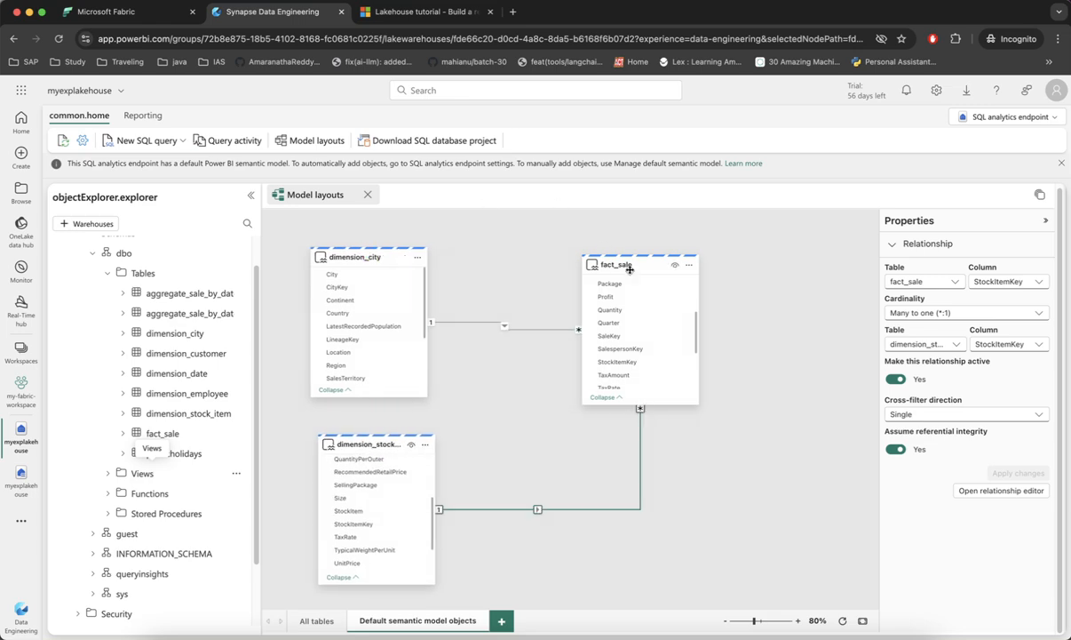
drag(623, 264, 548, 343)
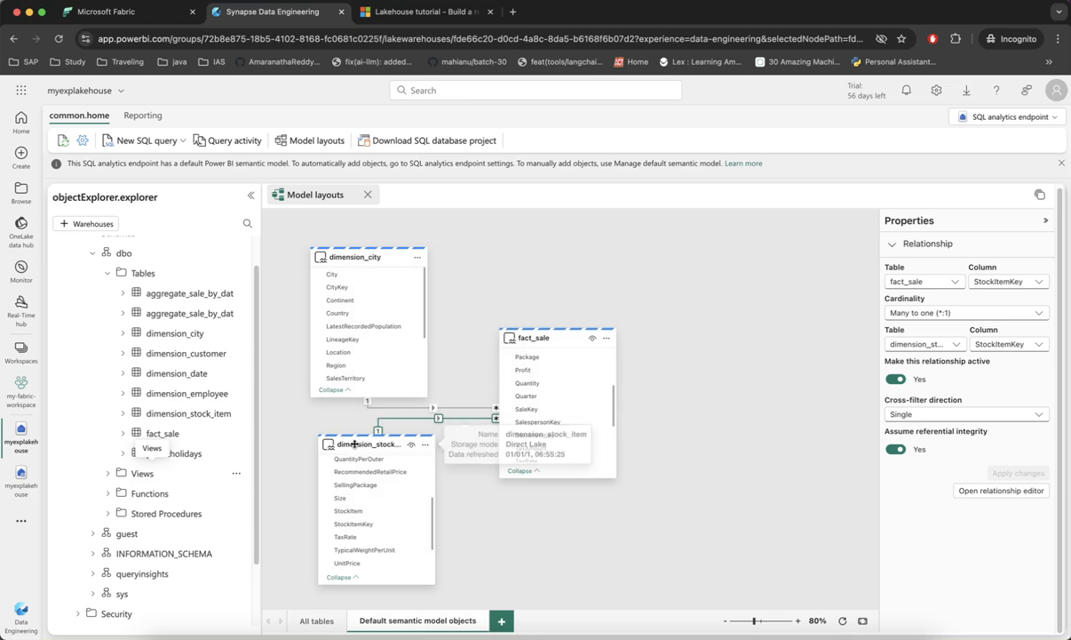
drag(355, 446, 346, 446)
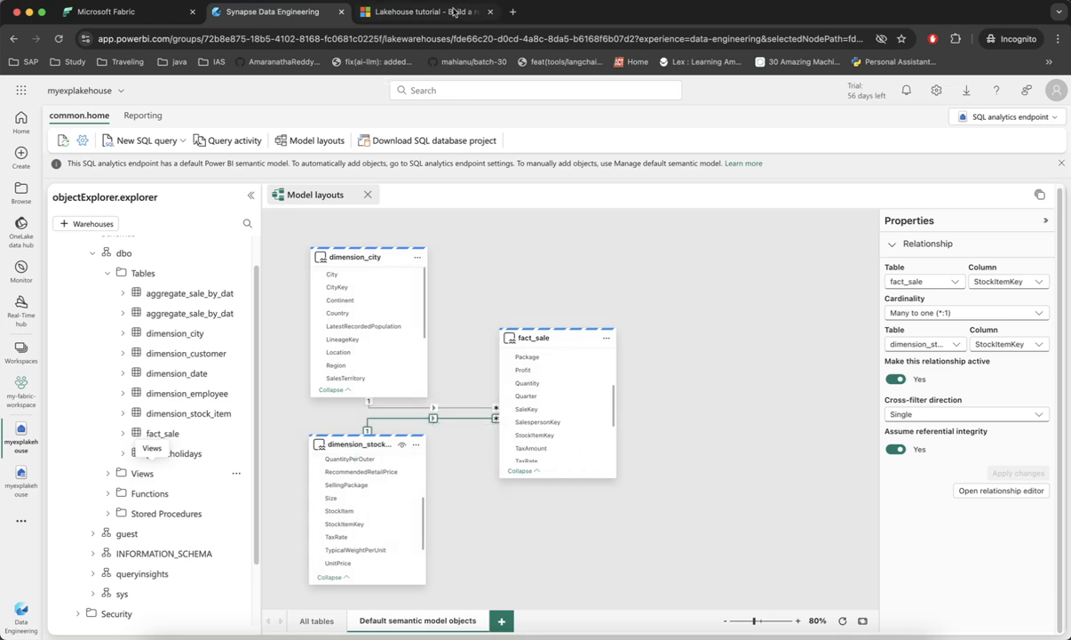
Step: Check the tutorial's next key pairing, and add the dimension_employee table to the layout beside fact_sale
click(417, 11)
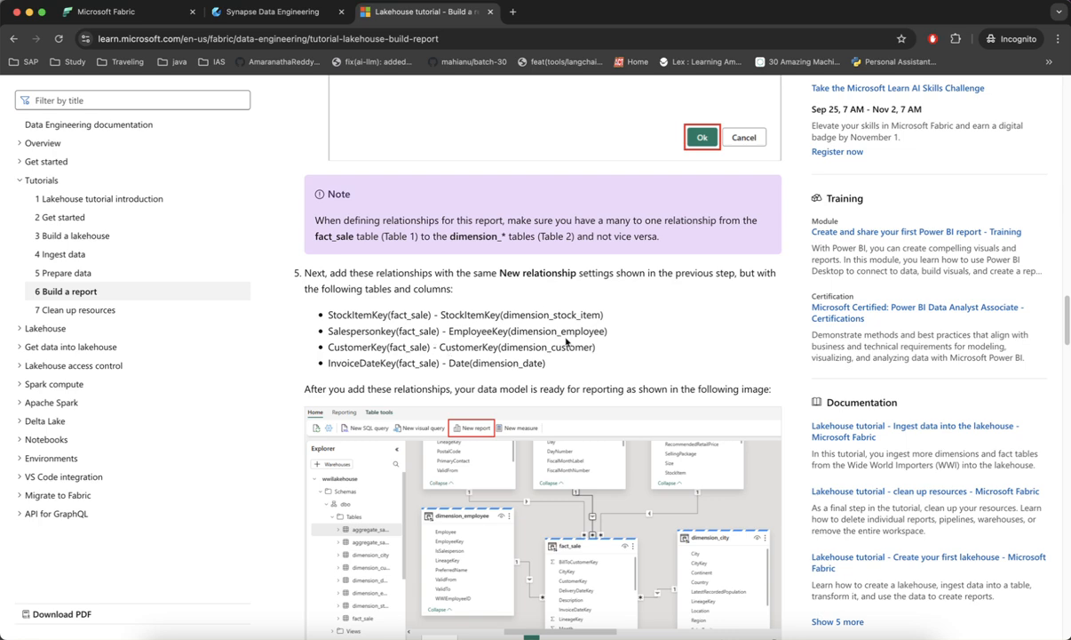
click(271, 11)
drag(186, 393, 754, 310)
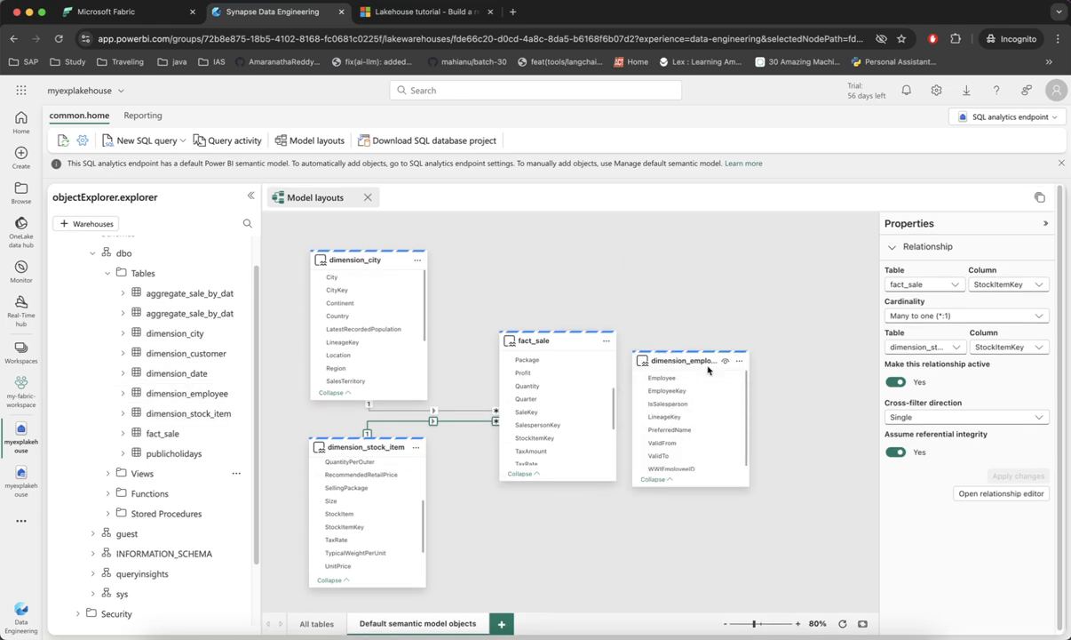
Step: Move the dimension_employee card to the upper right of fact_sale, leaving its column list expanded
drag(710, 359, 725, 233)
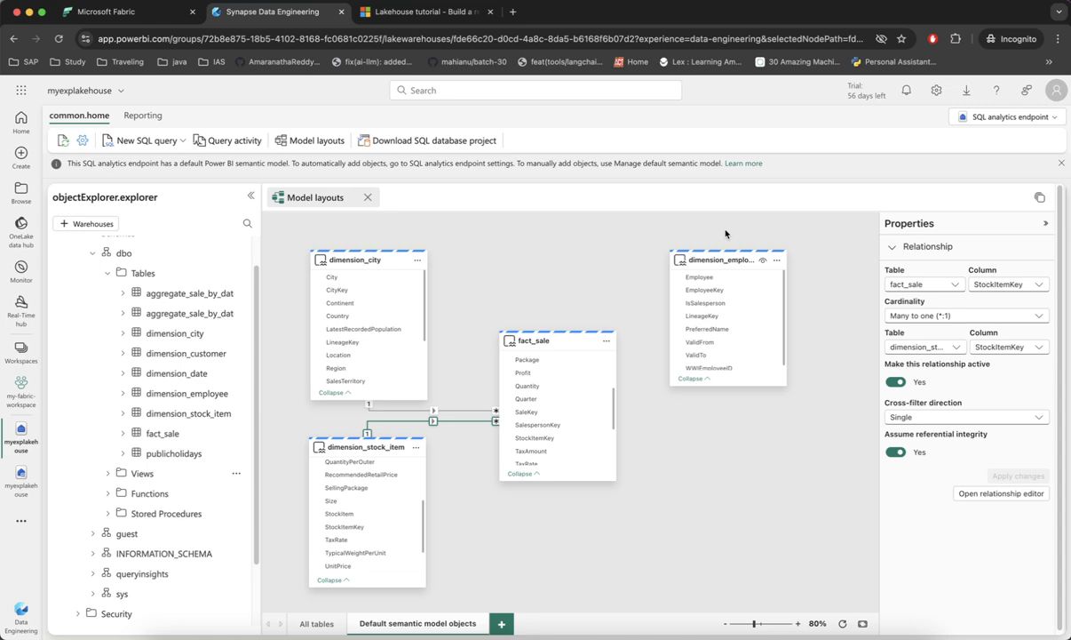
click(694, 378)
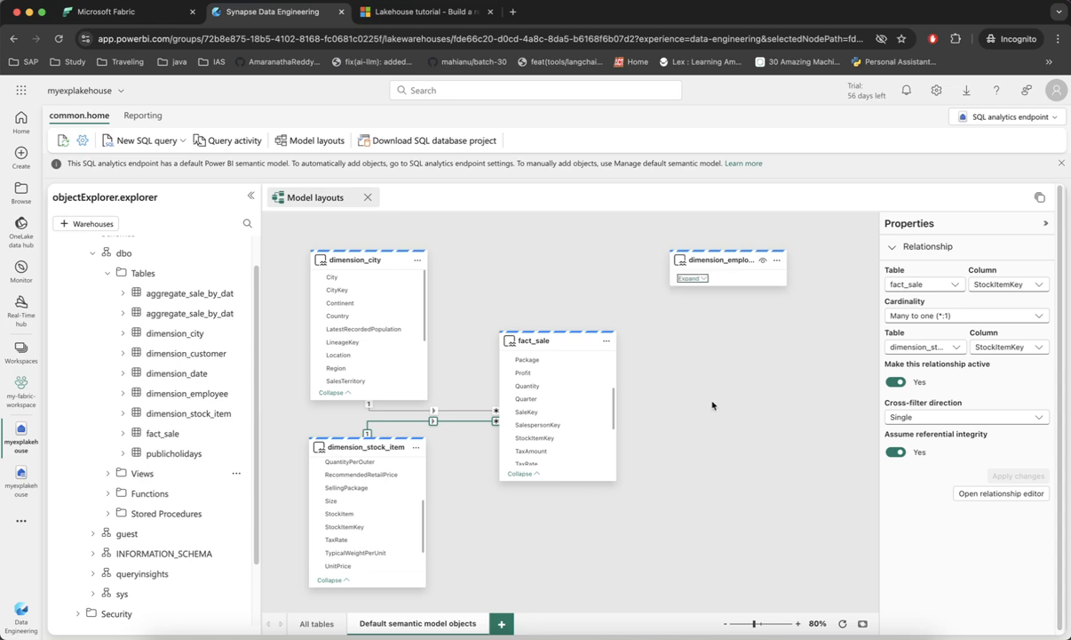
click(692, 279)
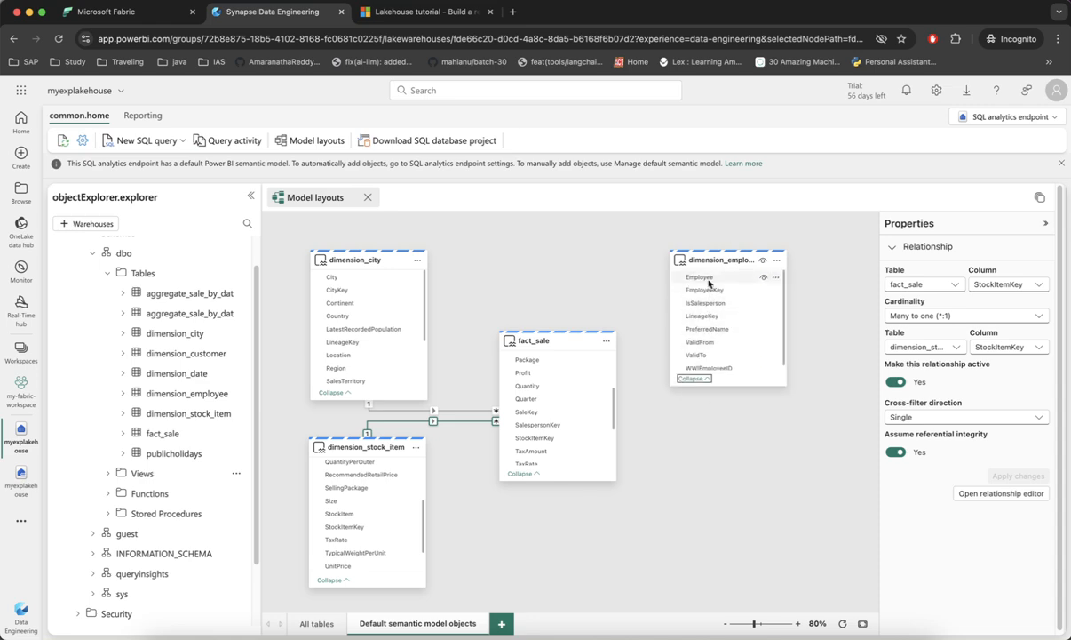
Step: Check the tutorial's employee key pairing, and start a new relationship from fact_sale's SalespersonKey to dimension_employee's EmployeeKey
click(444, 16)
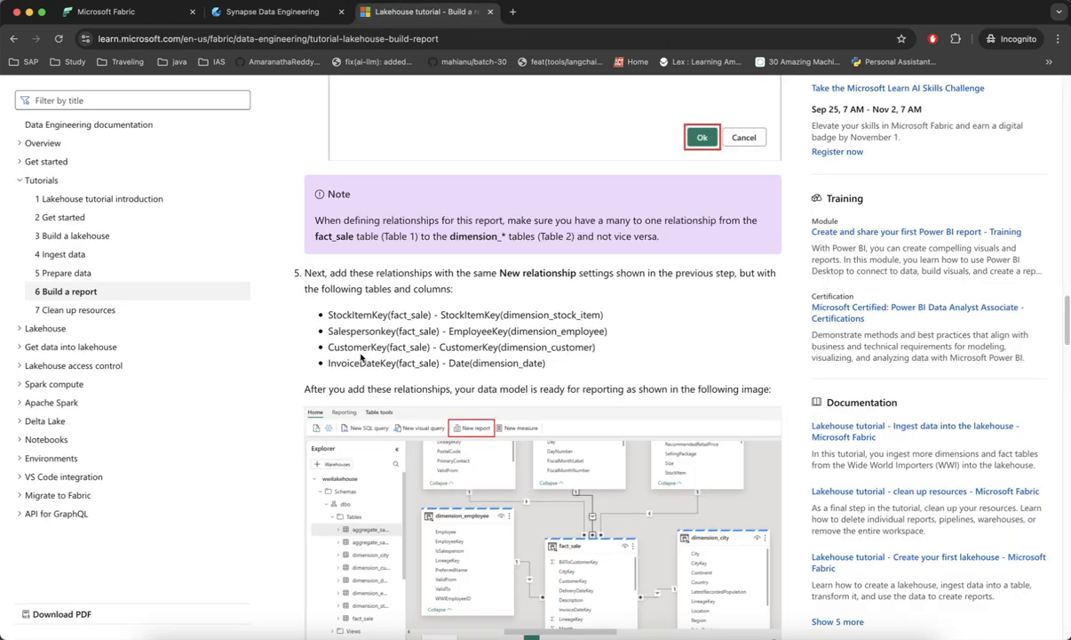
click(289, 18)
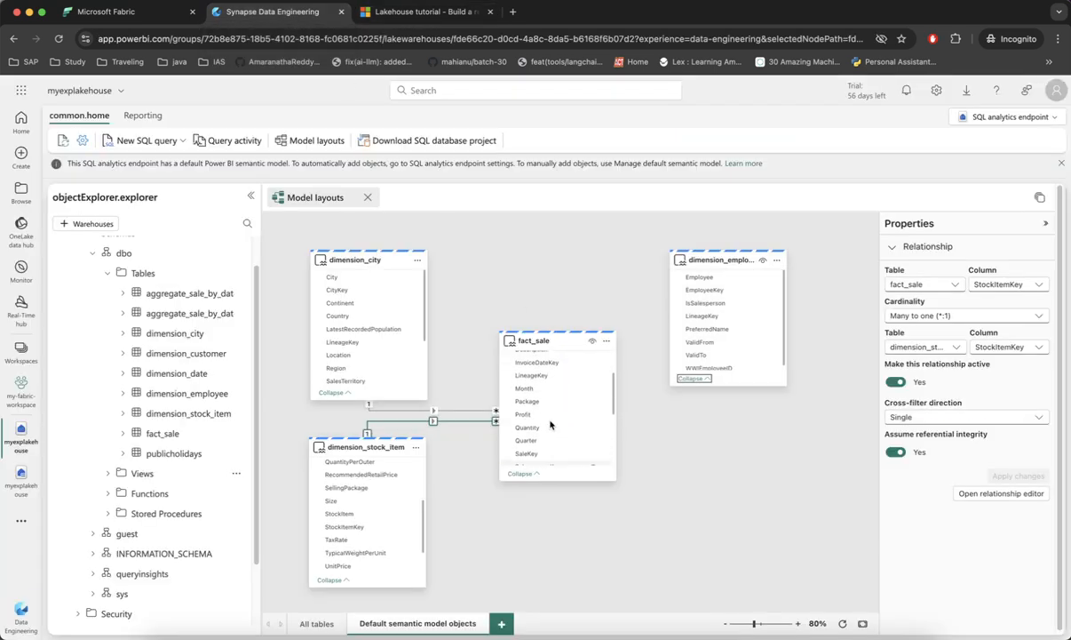
scroll(550, 425, down, 1)
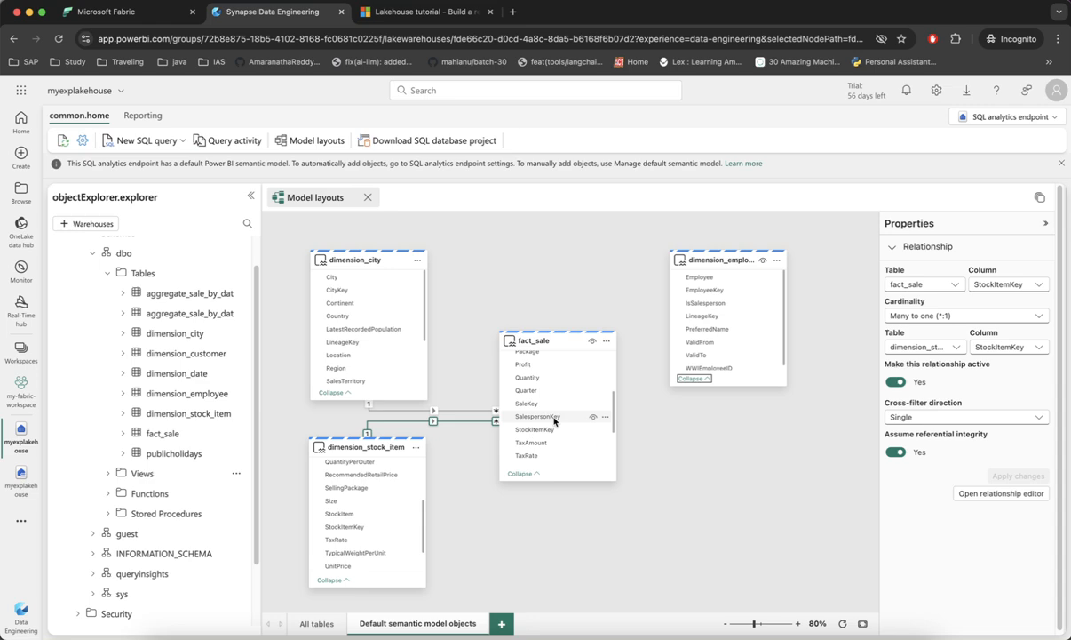
scroll(742, 353, down, 1)
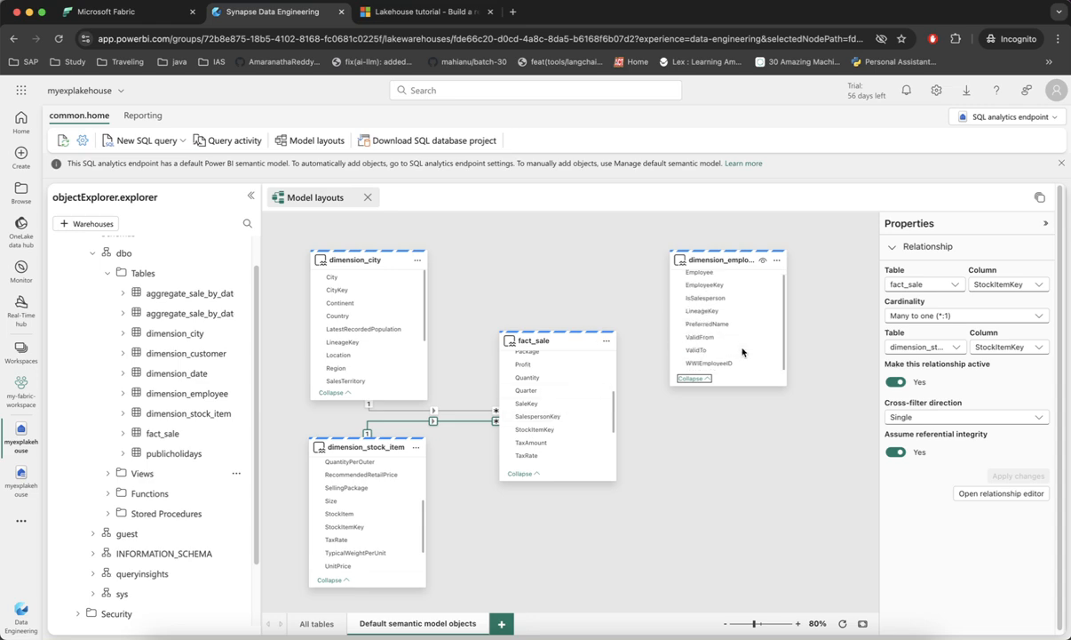
scroll(711, 342, up, 1)
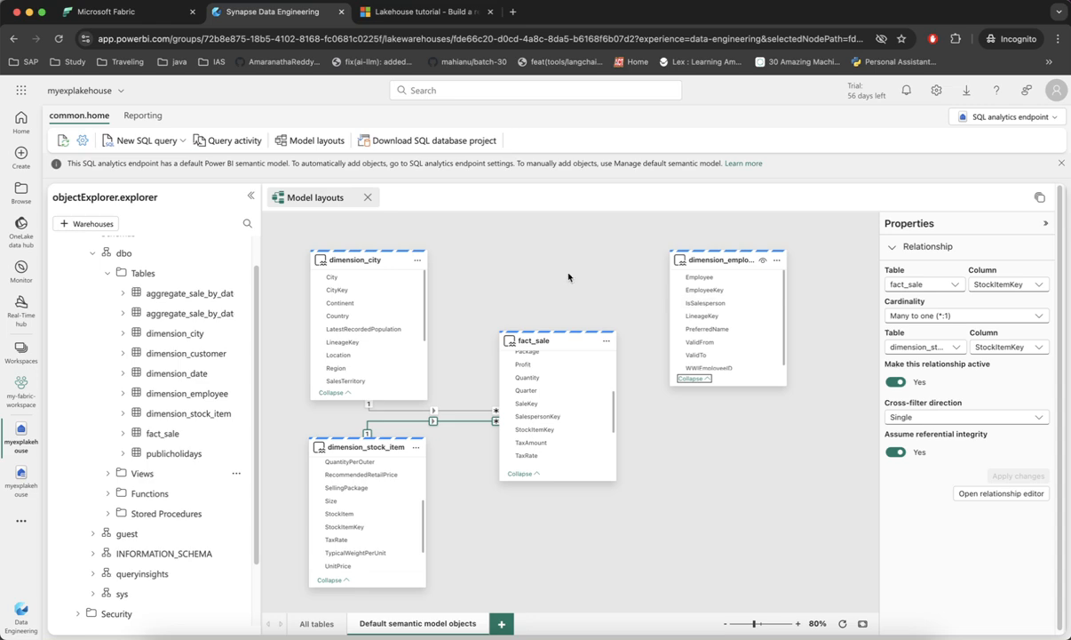
click(403, 18)
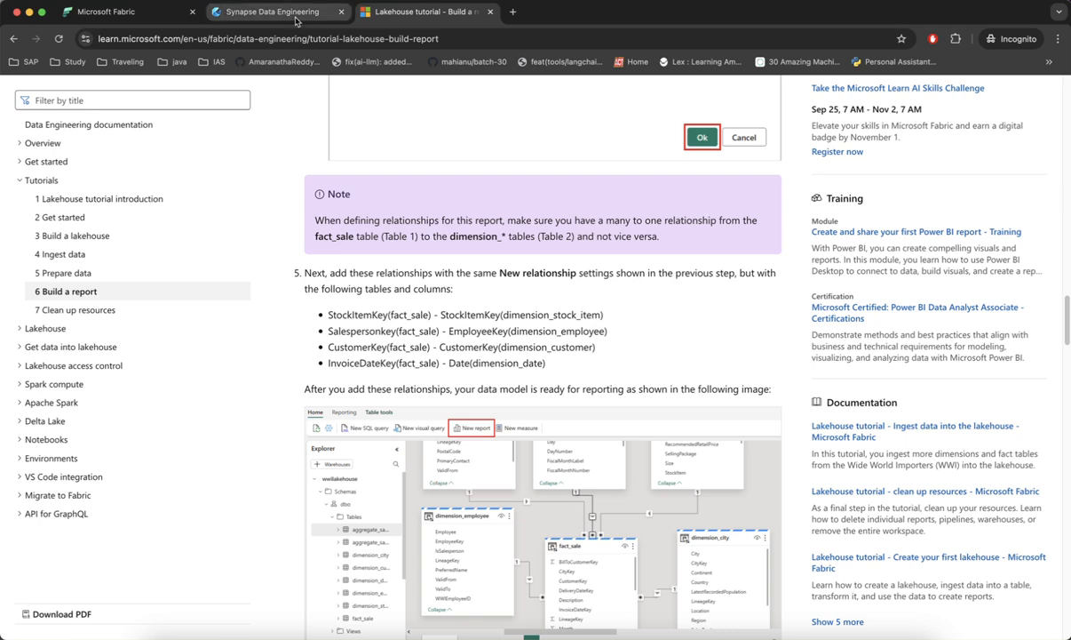
click(271, 11)
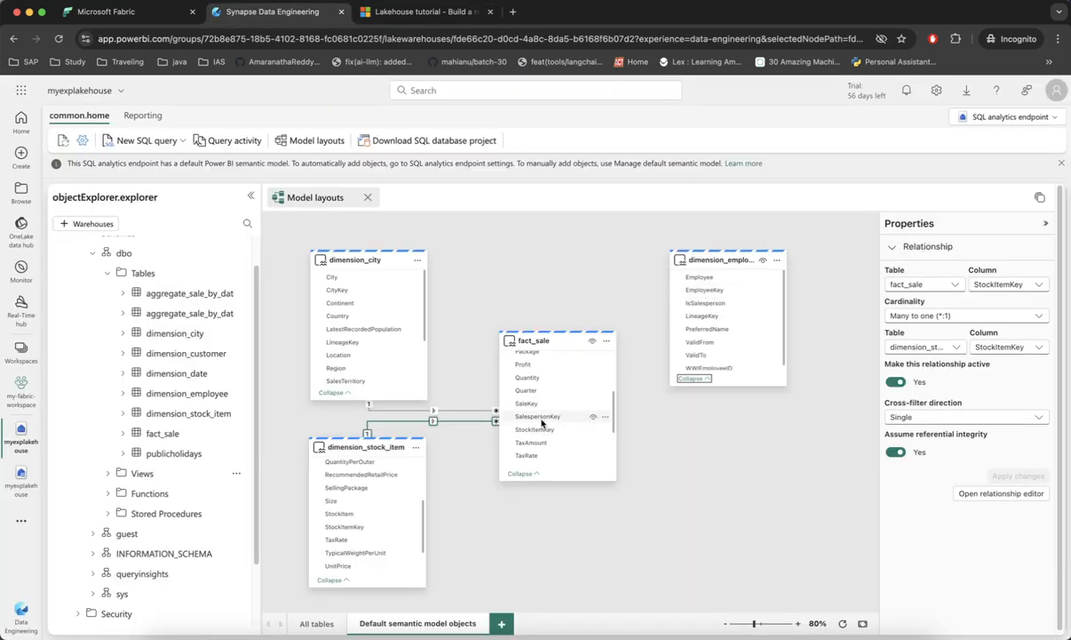
drag(537, 416, 665, 288)
Step: Assume referential integrity for the many-to-one relationship between fact_sale and dimension_employee, and save the relationship
scroll(561, 391, down, 2)
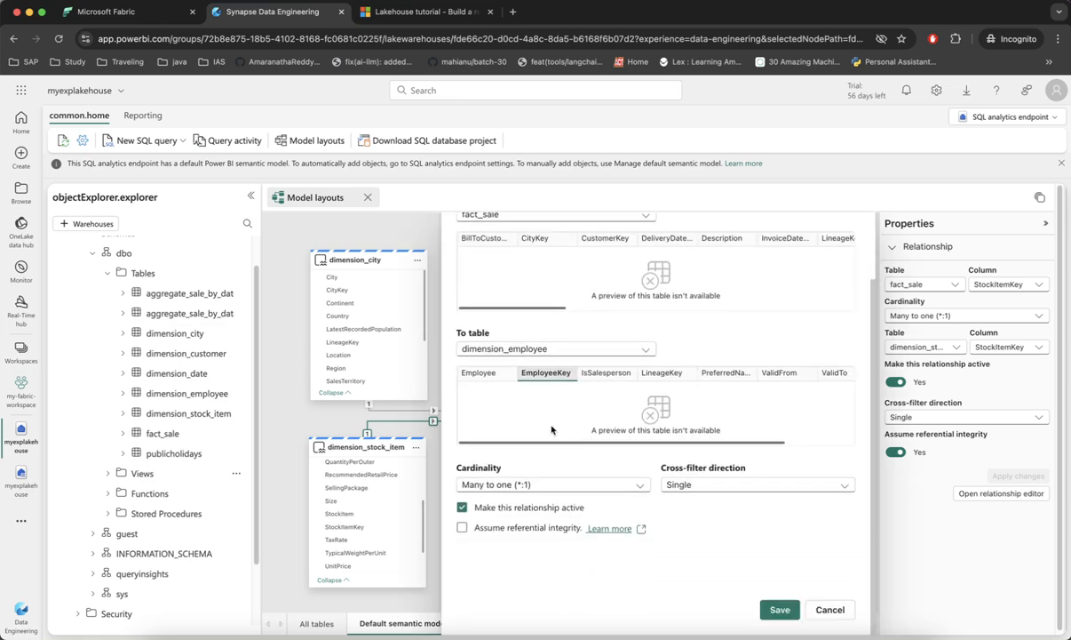
click(462, 529)
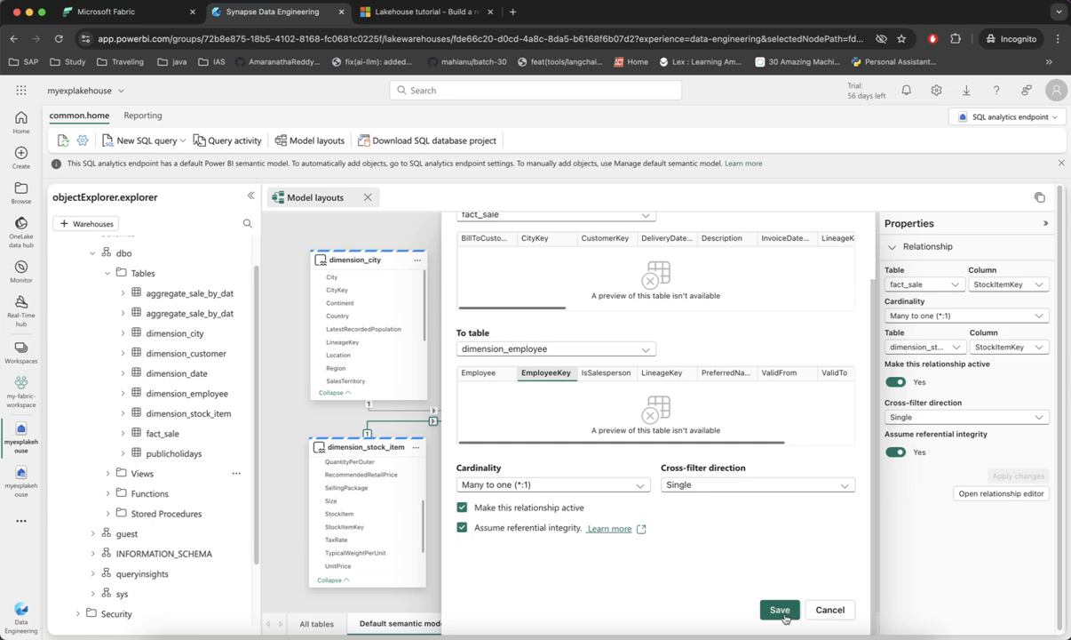
click(782, 614)
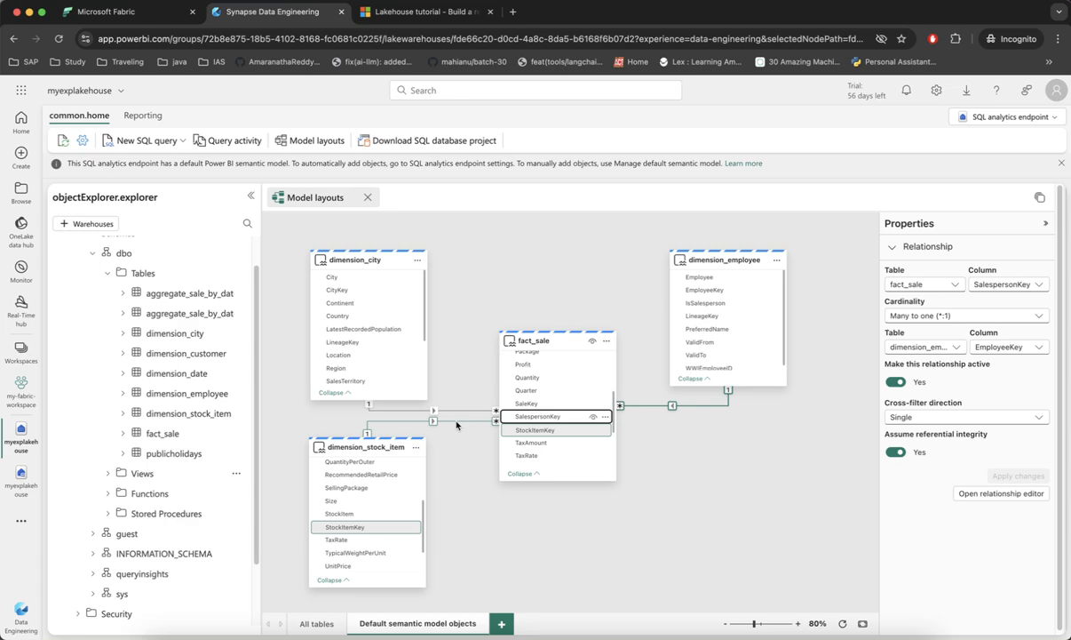
Step: Check the tutorial's next key pairing, and add the dimension_customer table to the layout, below and to the right of dimension_employee
click(423, 12)
scroll(405, 362, down, 1)
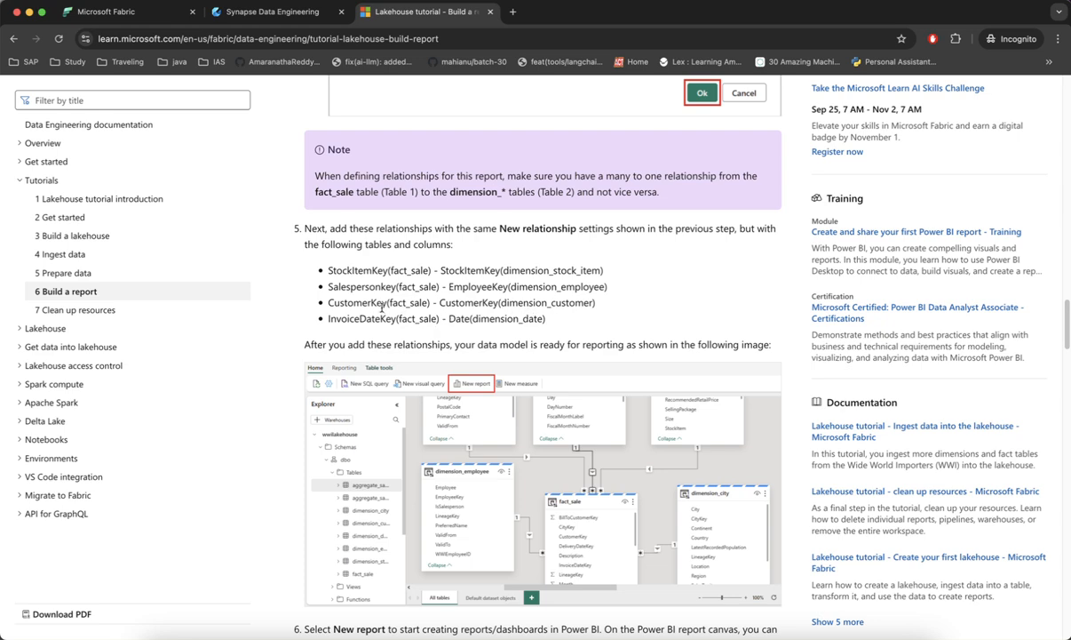
click(275, 18)
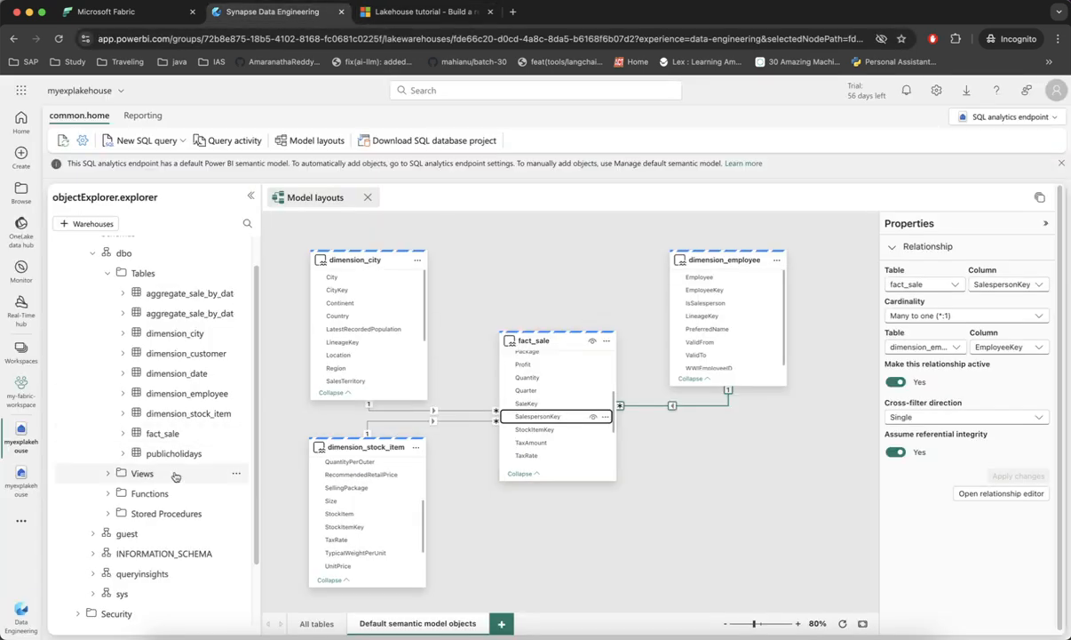
scroll(172, 473, up, 1)
drag(182, 389, 552, 475)
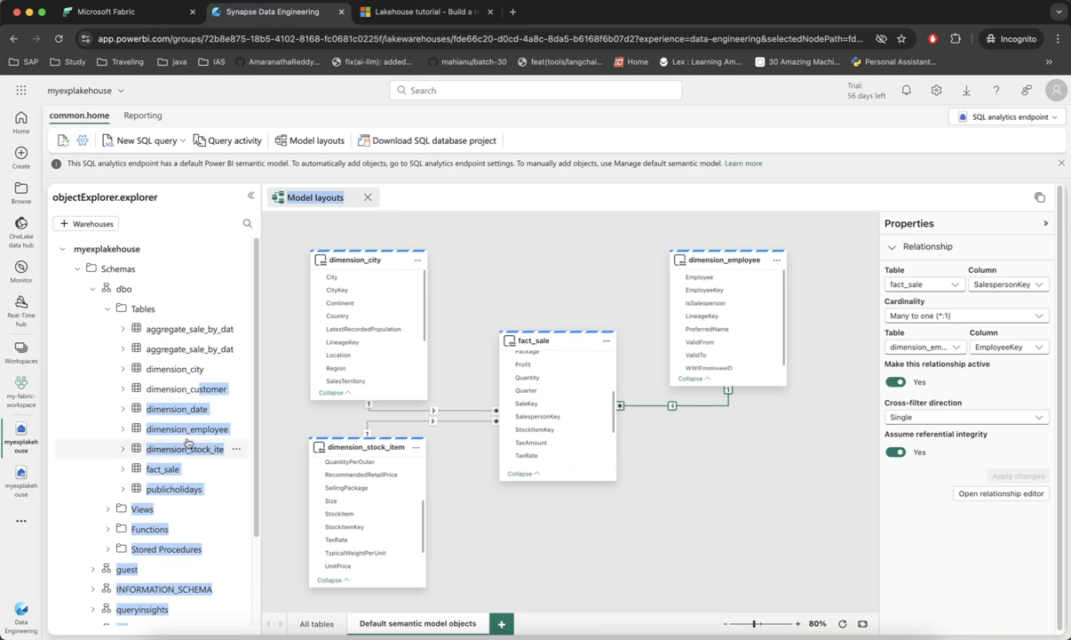
click(172, 383)
drag(171, 382, 771, 480)
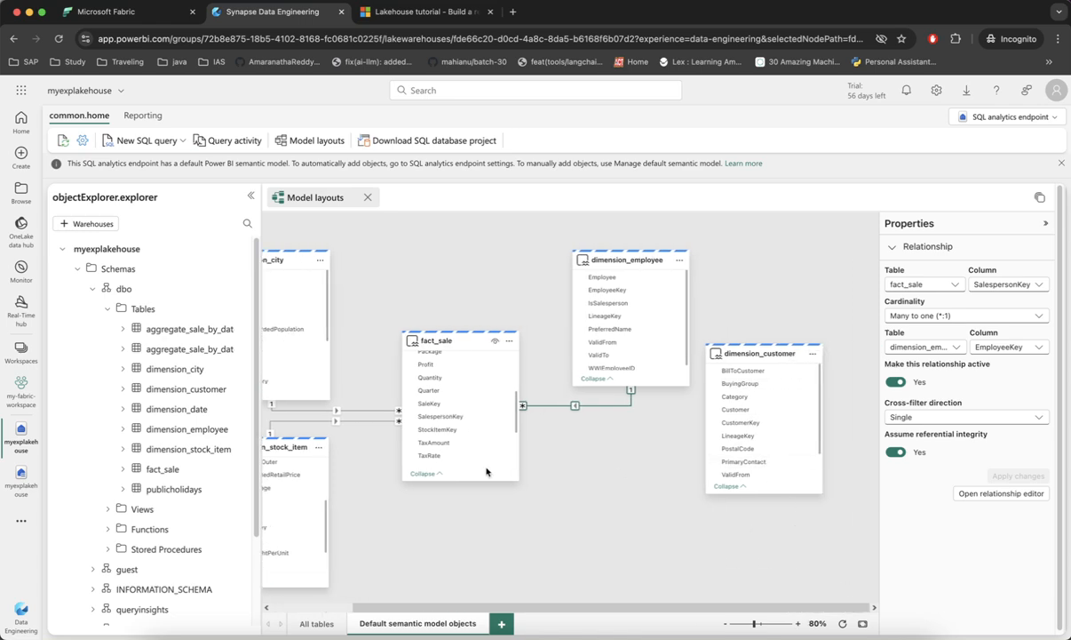
Step: Relate fact_sale's CustomerKey to dimension_customer's CustomerKey as many-to-one with referential integrity assumed, and save the relationship
scroll(461, 431, up, 5)
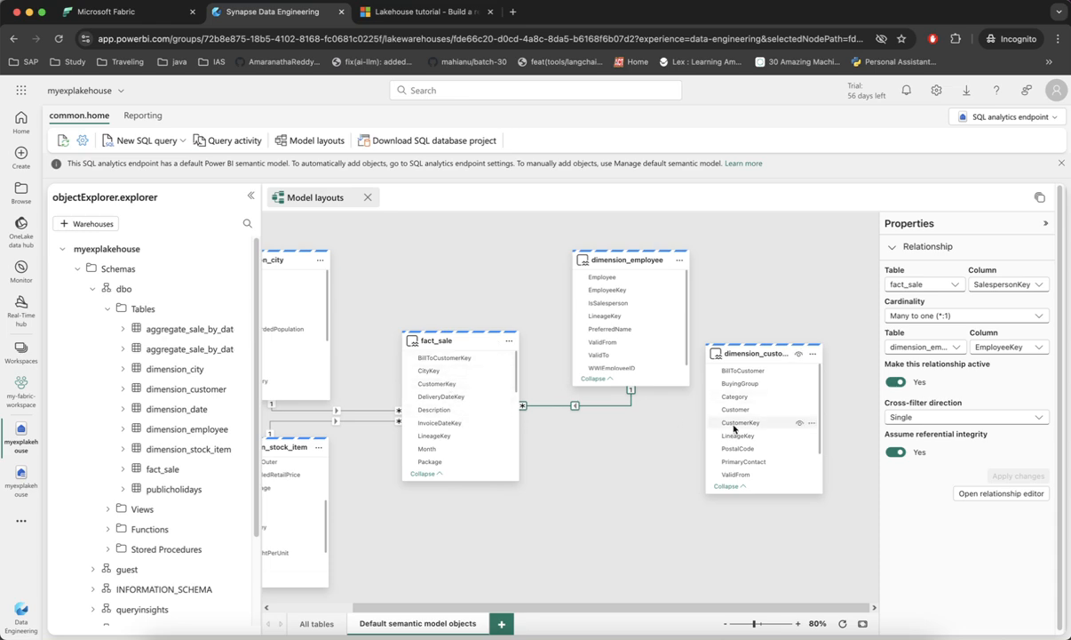
click(413, 15)
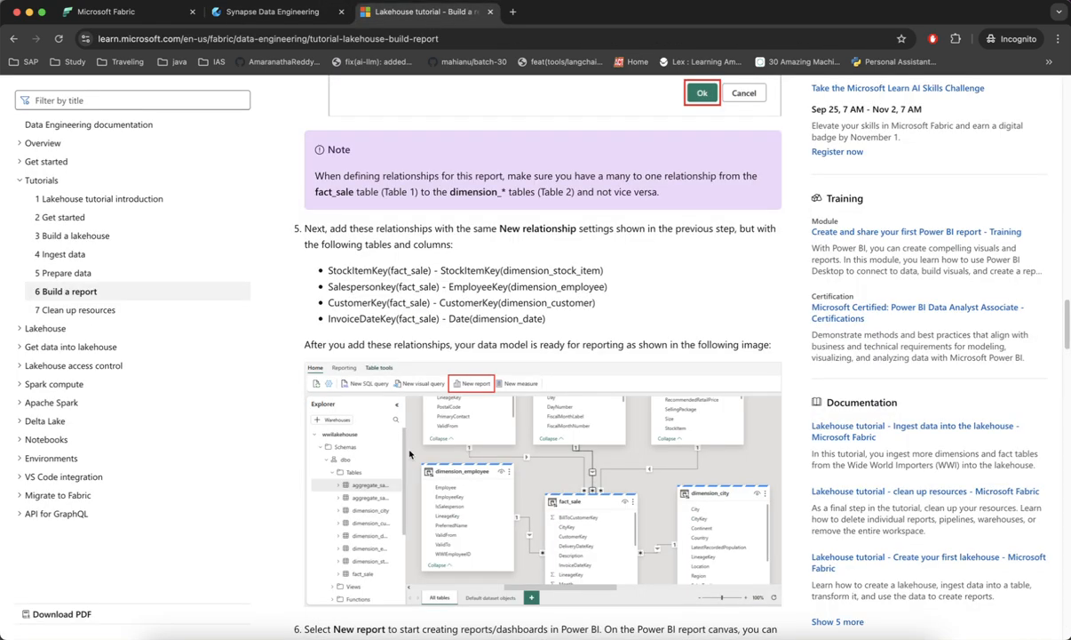
click(272, 12)
drag(439, 383, 716, 426)
scroll(524, 515, down, 2)
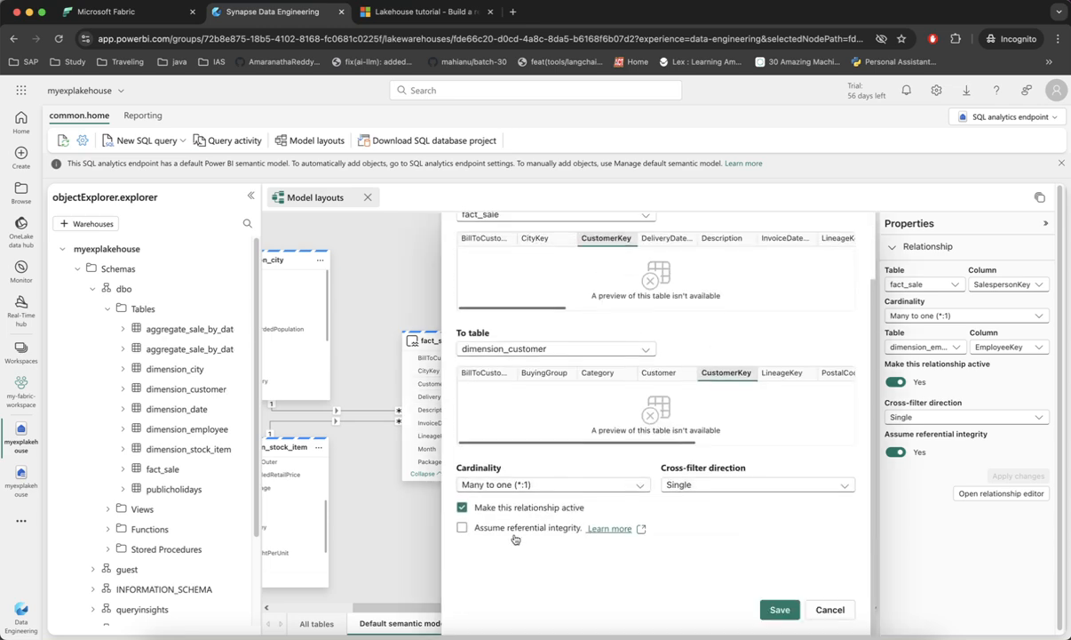
click(462, 528)
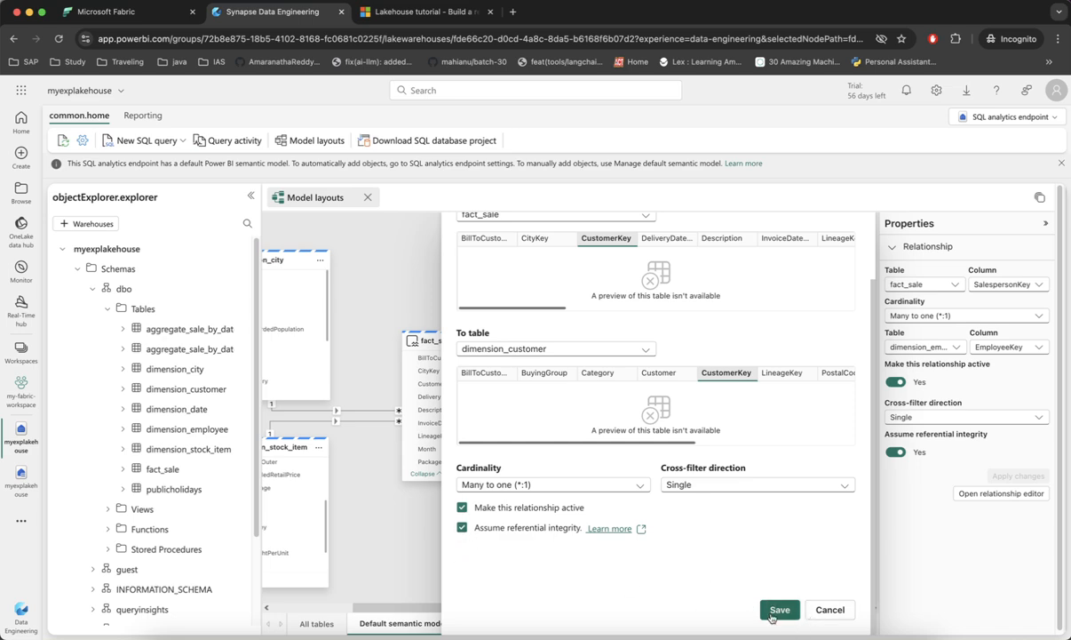
click(777, 611)
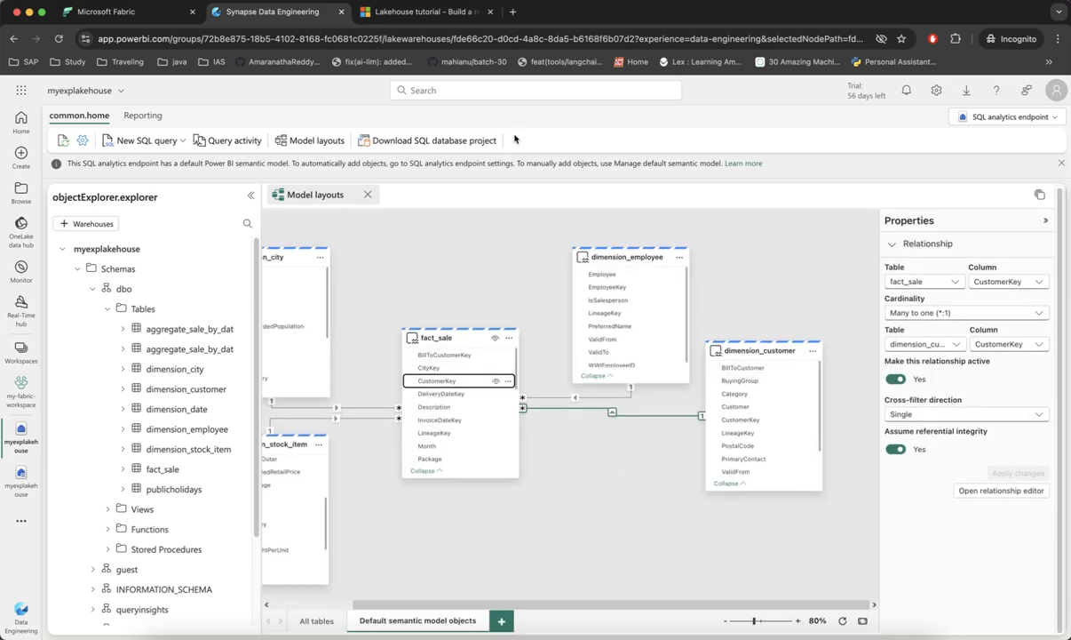
Step: Check the tutorial's last key pairing, and add the dimension_date table to the layout
click(413, 18)
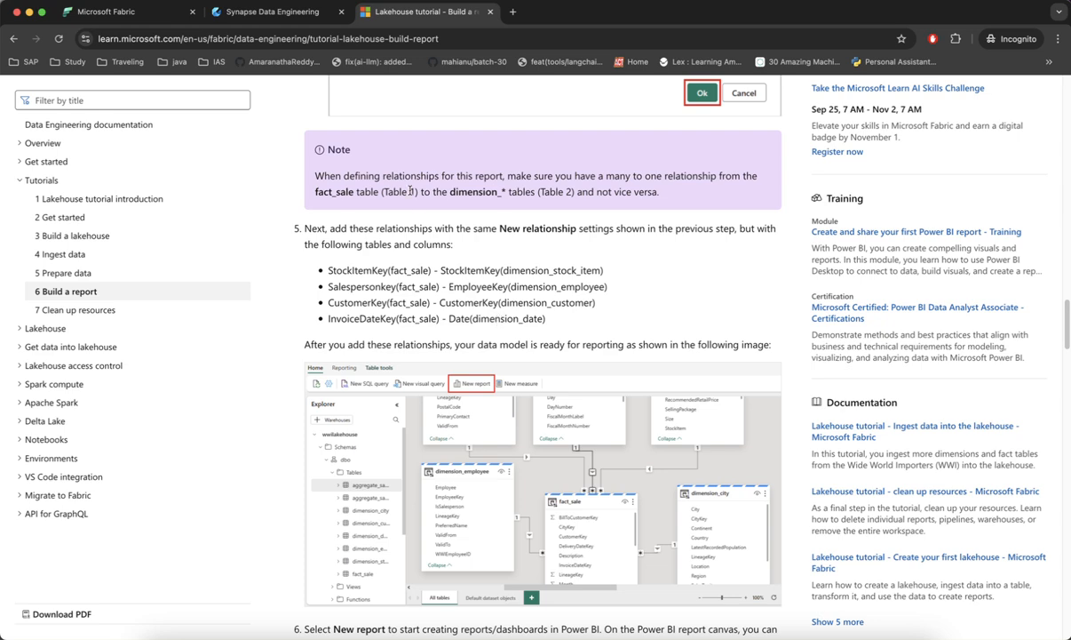
click(267, 15)
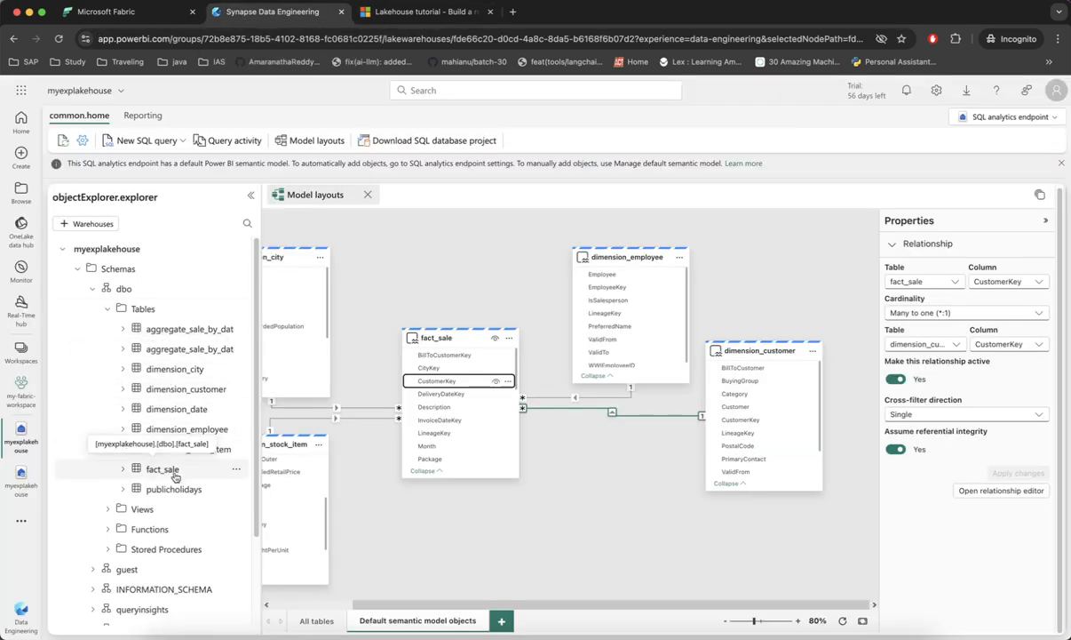
drag(182, 417, 650, 536)
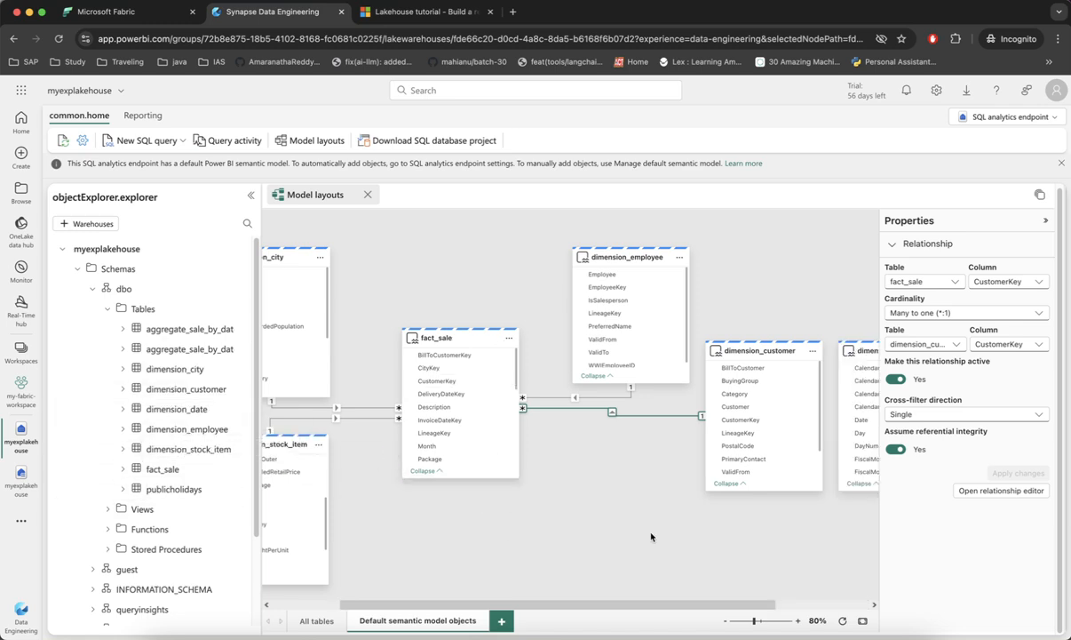
Step: Rearrange the cards so dimension_employee and dimension_customer sit side by side at the upper right of fact_sale, with dimension_date below them
click(620, 257)
drag(620, 257, 583, 257)
drag(763, 350, 755, 260)
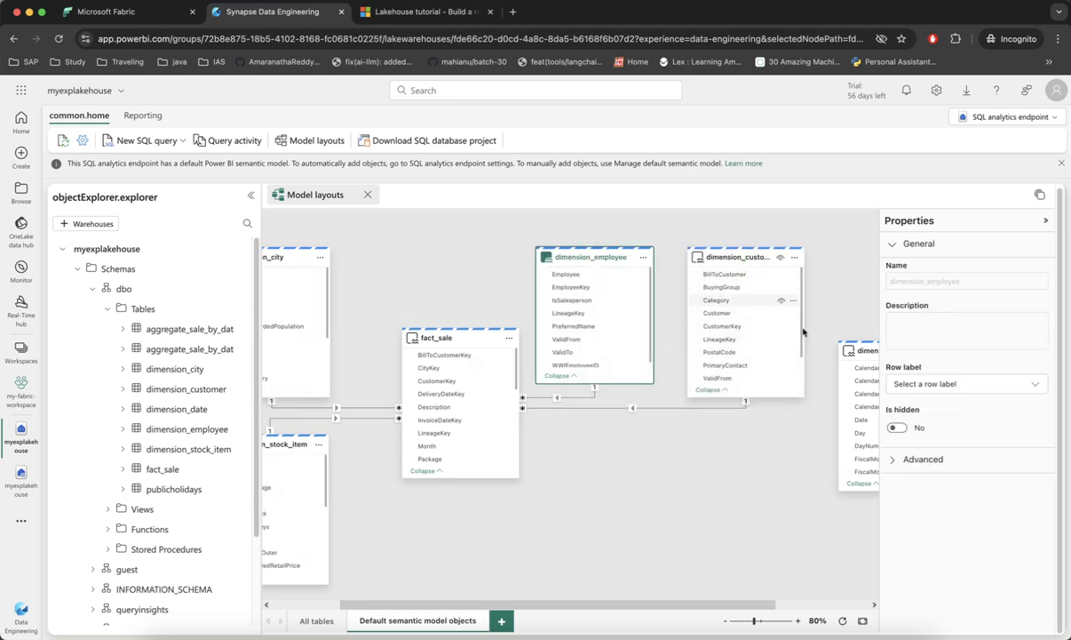
drag(863, 354, 674, 450)
Step: Check the tutorial's date key pairing, and start a new relationship from fact_sale's InvoiceDateKey to dimension_date's Date
click(424, 11)
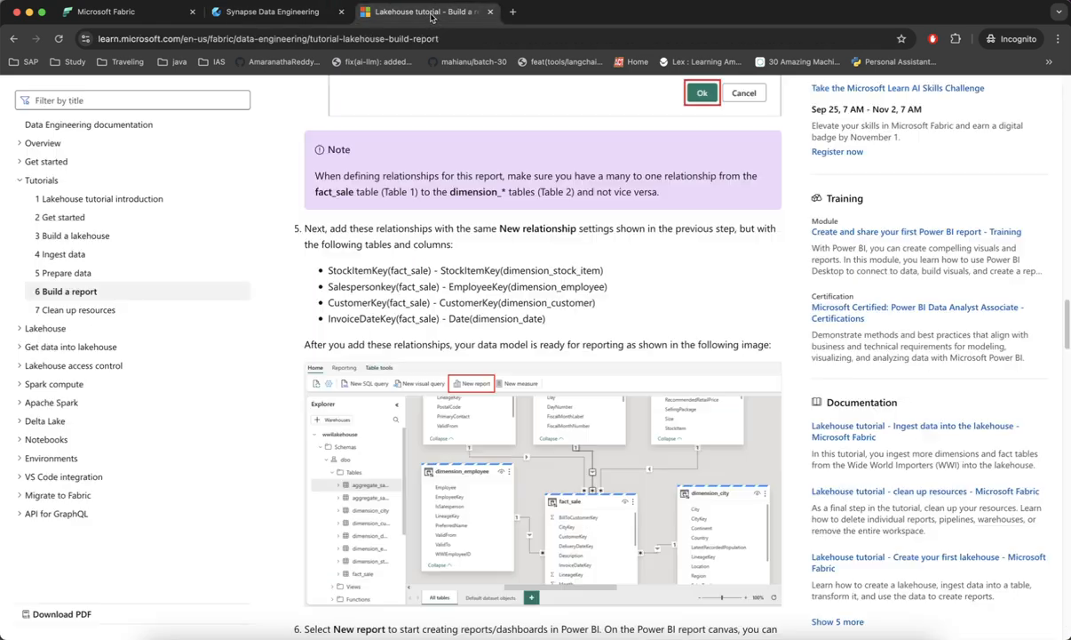
double_click(349, 319)
double_click(459, 319)
key(ctrl+shift+Tab)
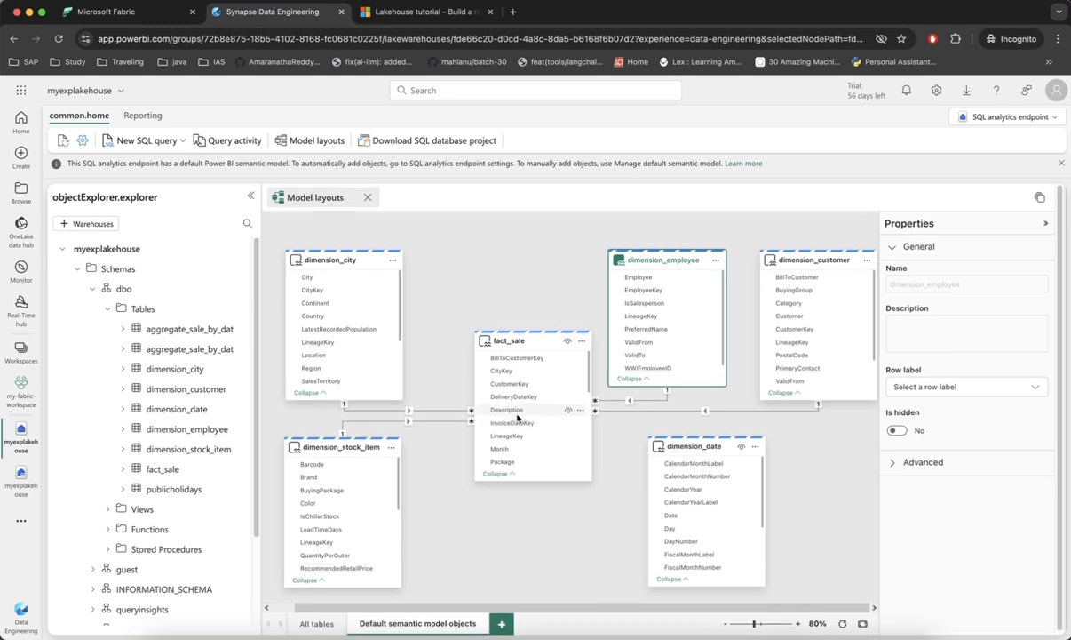
click(424, 11)
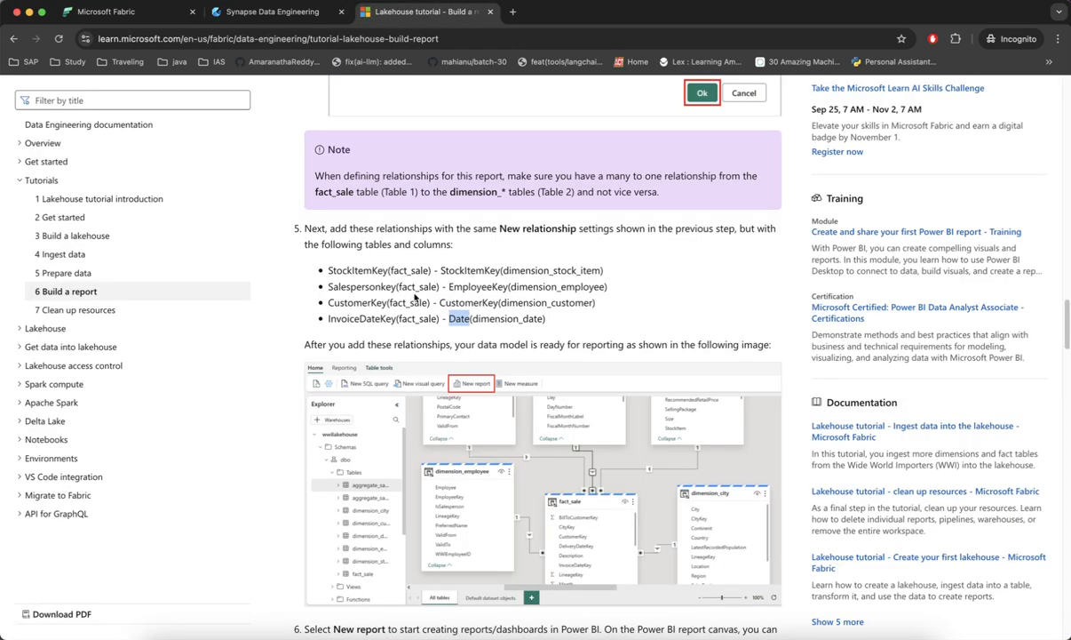
click(277, 19)
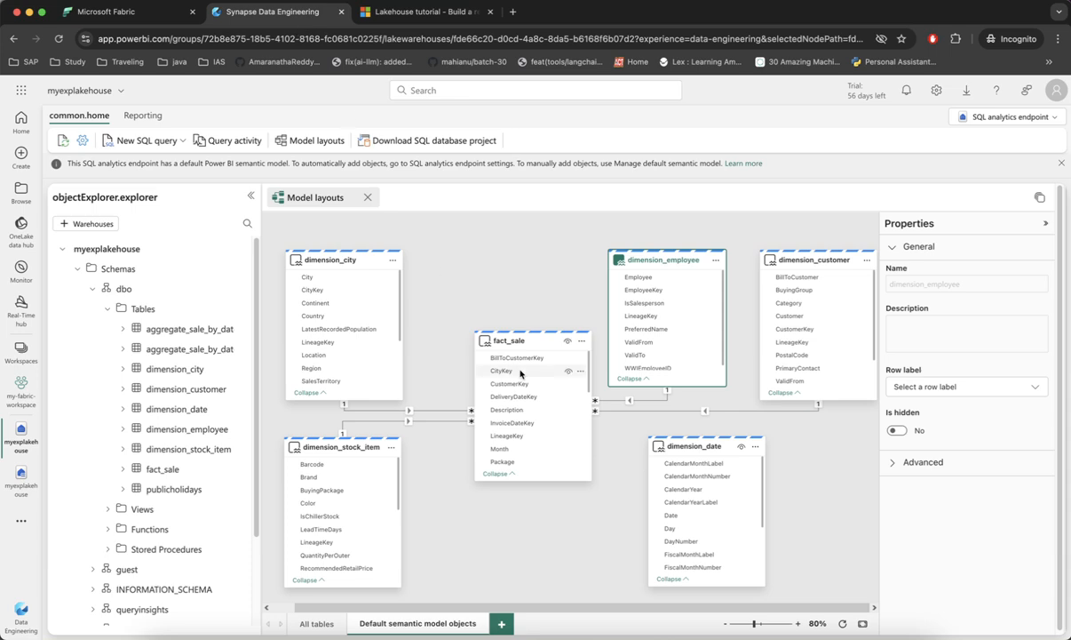
click(433, 18)
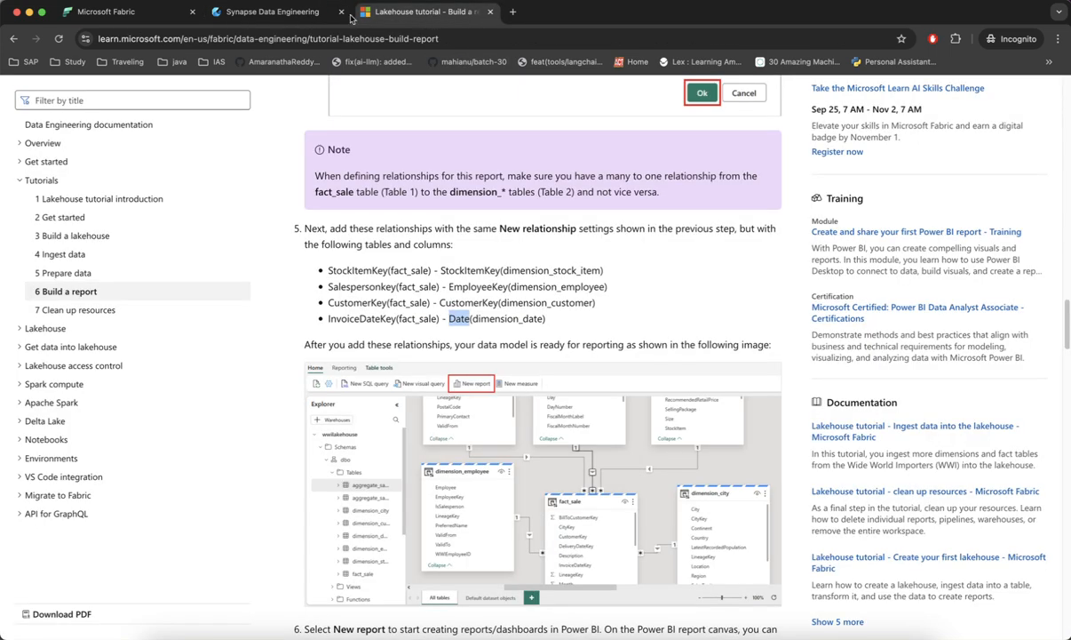
click(275, 22)
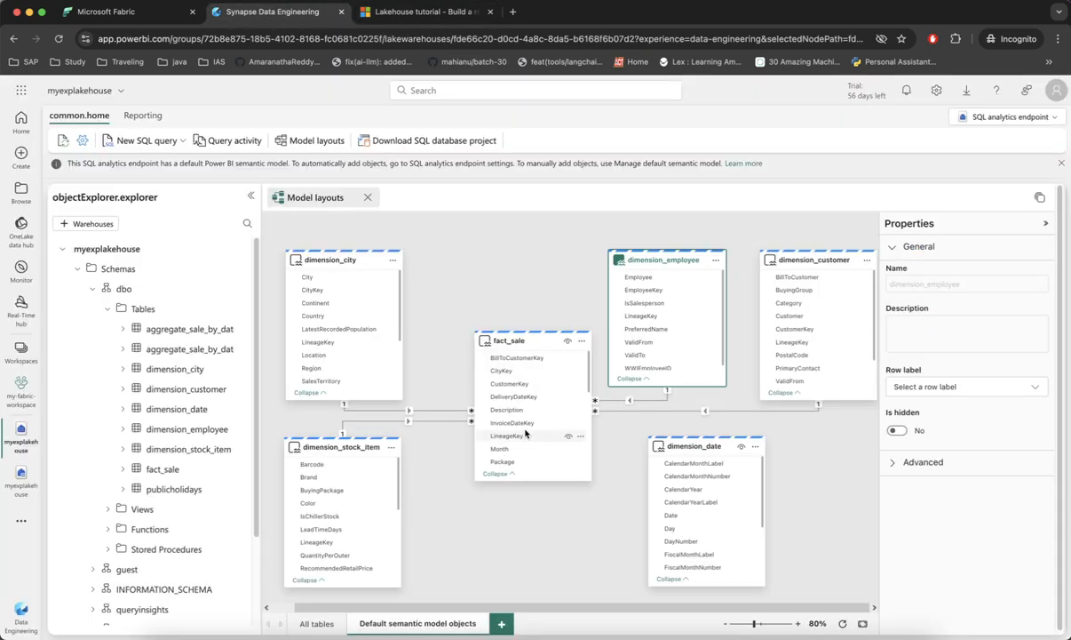
drag(519, 425, 666, 519)
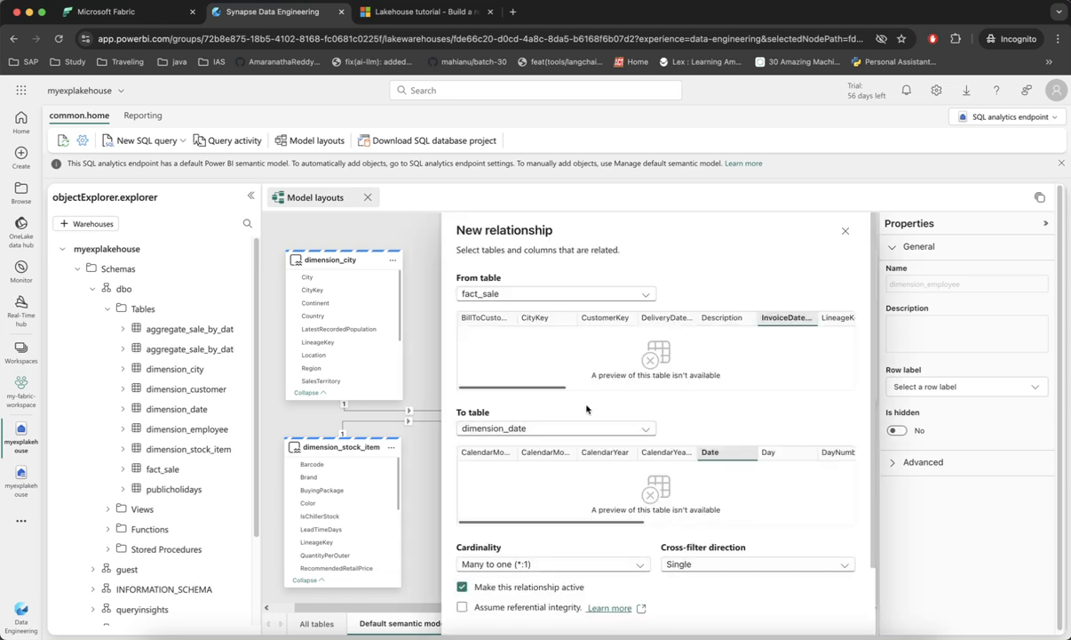
Step: Assume referential integrity for the many-to-one relationship between fact_sale and dimension_date, and save the relationship
scroll(586, 406, down, 2)
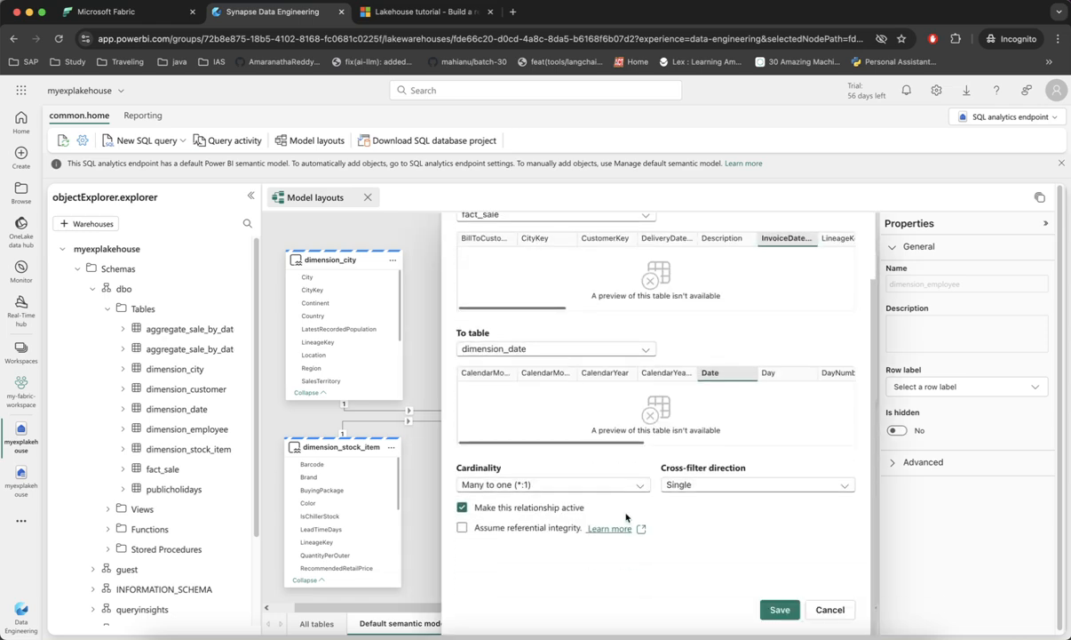
click(462, 529)
click(779, 609)
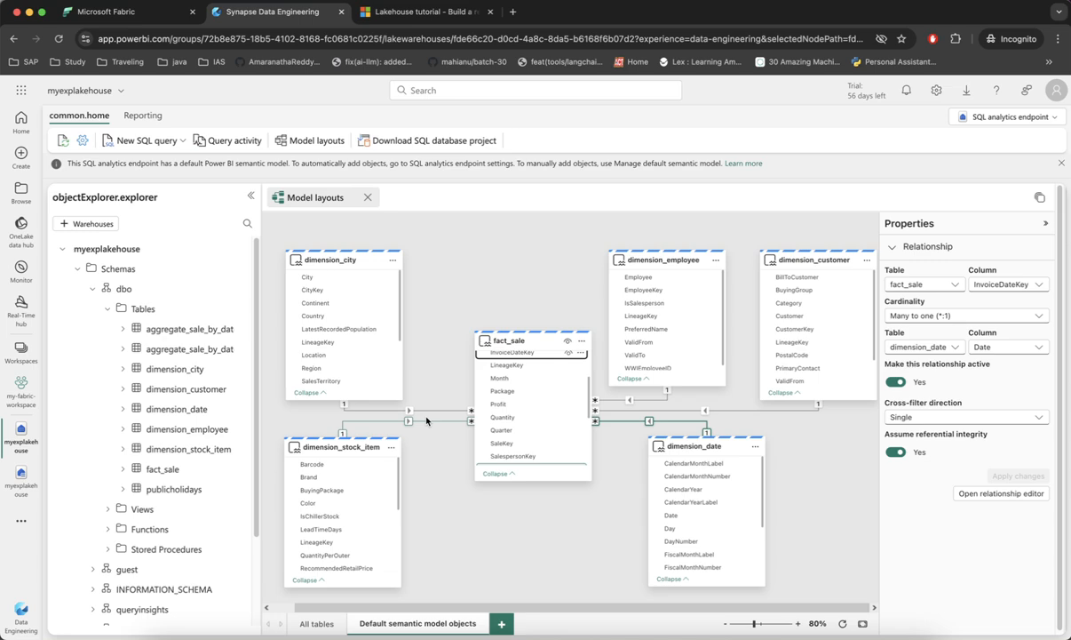
Step: Review fact_sale's columns and the key pairings of its relationships to the customer, date, employee, city and stock item dimensions
click(498, 473)
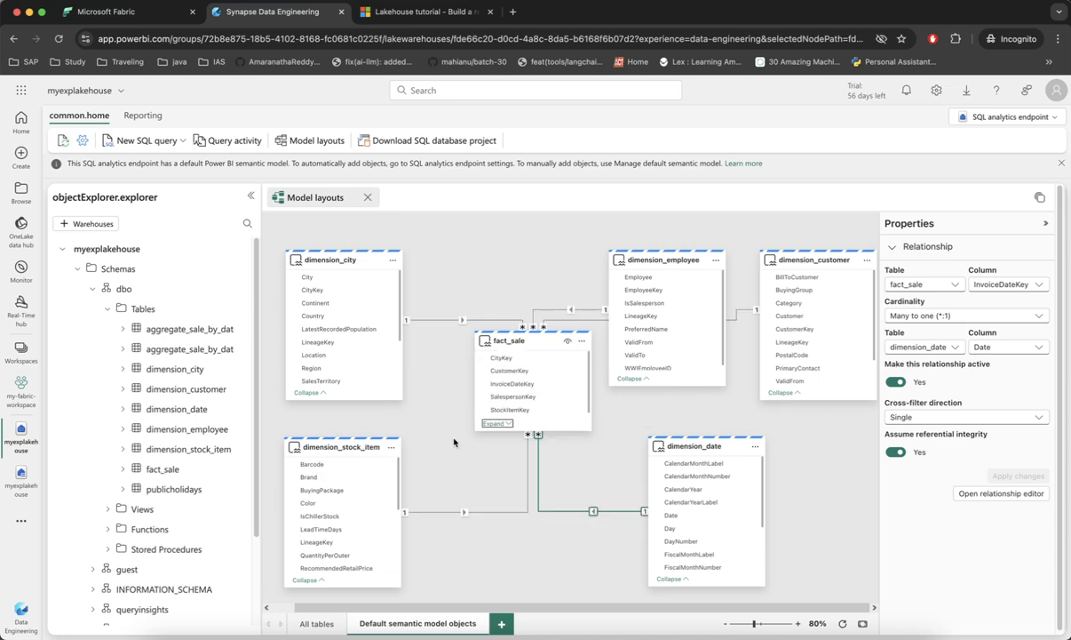
click(497, 422)
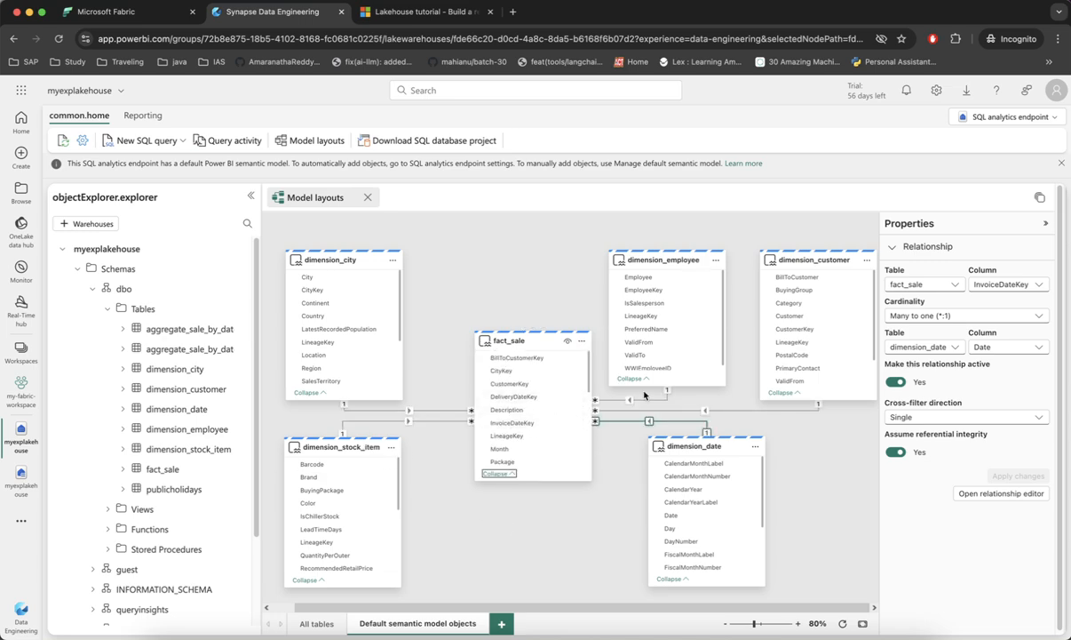
scroll(547, 413, down, 5)
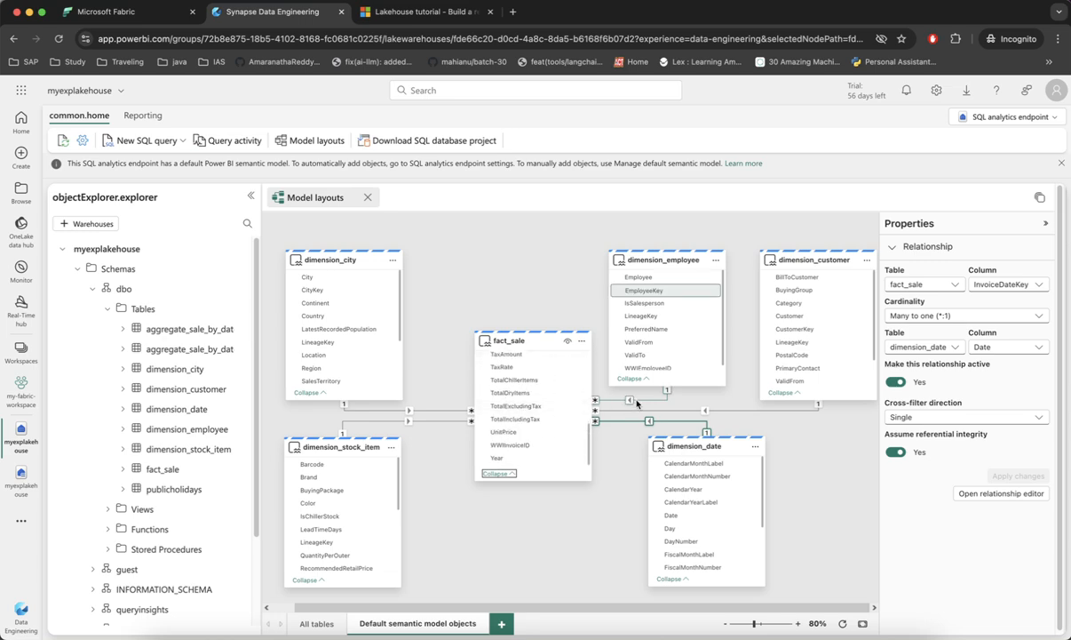
scroll(551, 430, up, 3)
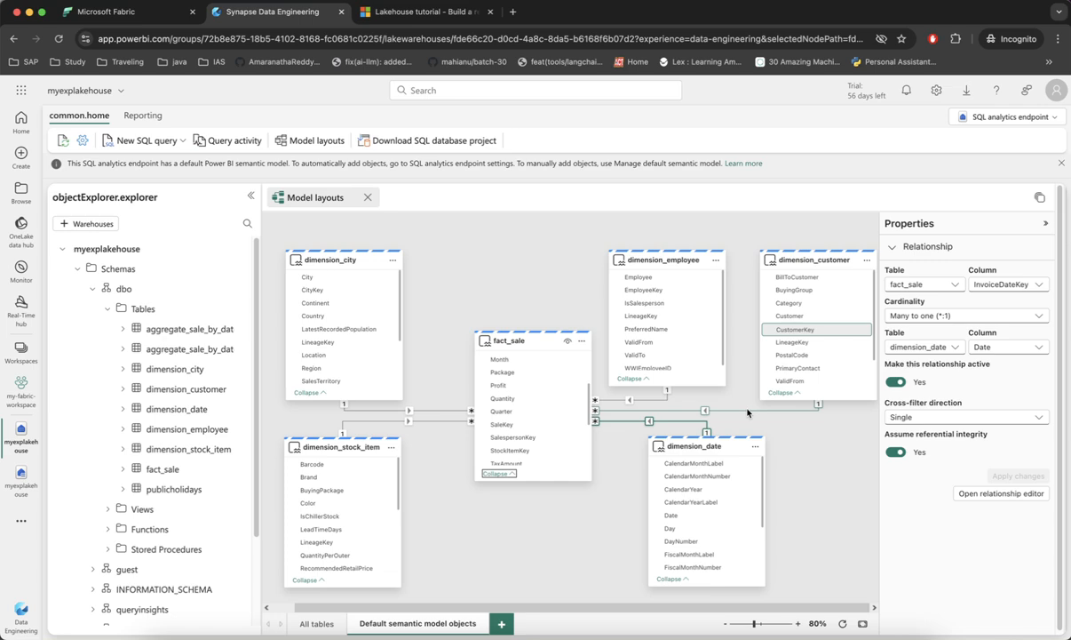
click(721, 413)
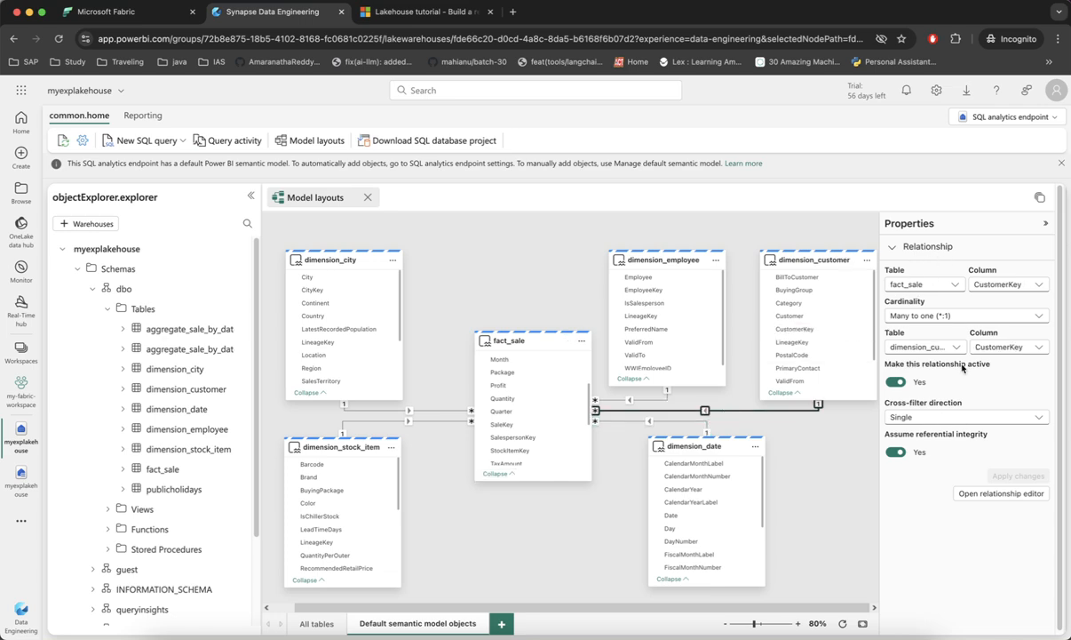
click(626, 420)
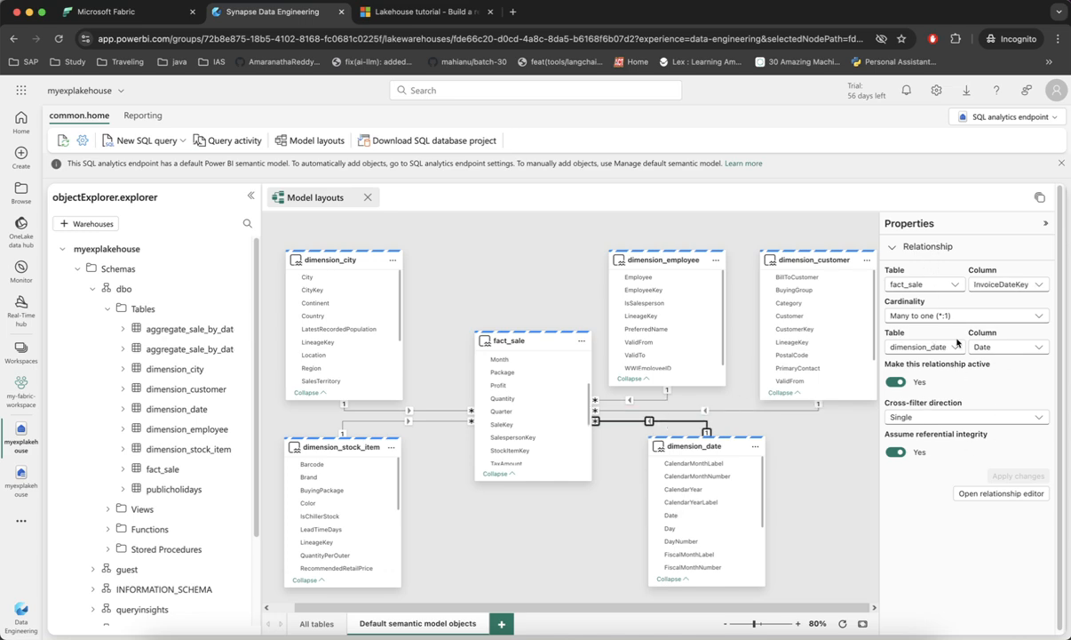
click(653, 400)
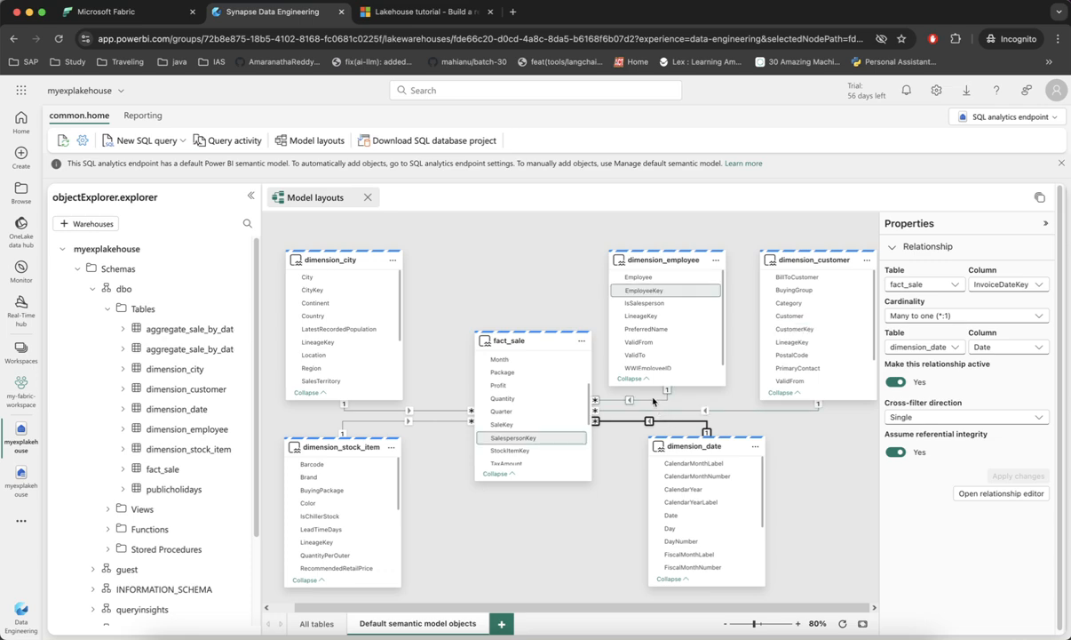
click(428, 413)
click(430, 422)
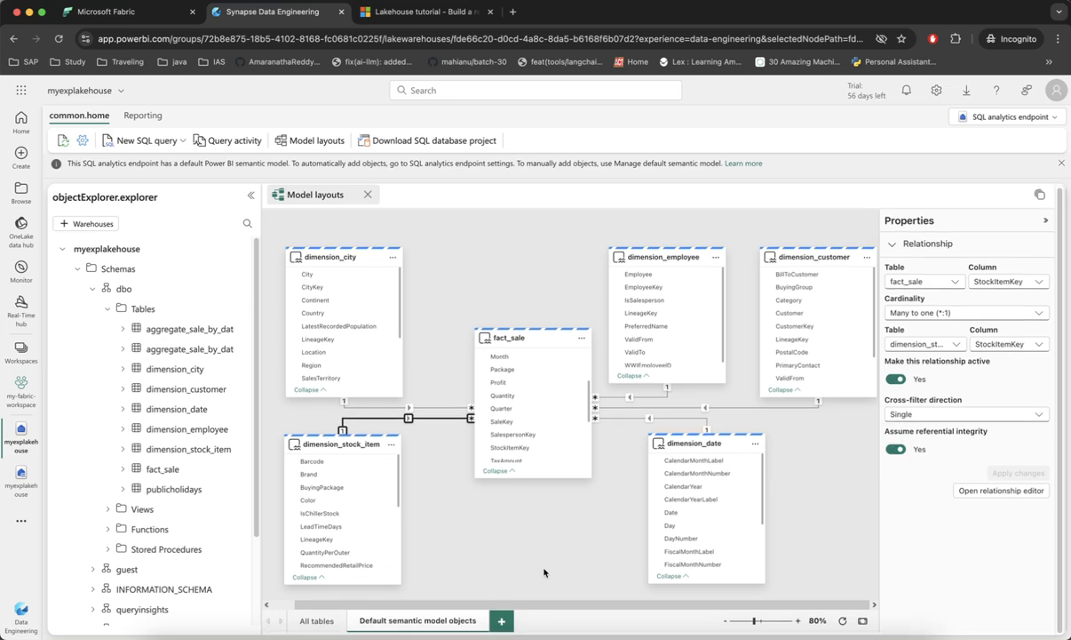
Step: Check the tutorial for how to start a report once the relationships are in place, and look over the available reporting commands
click(401, 13)
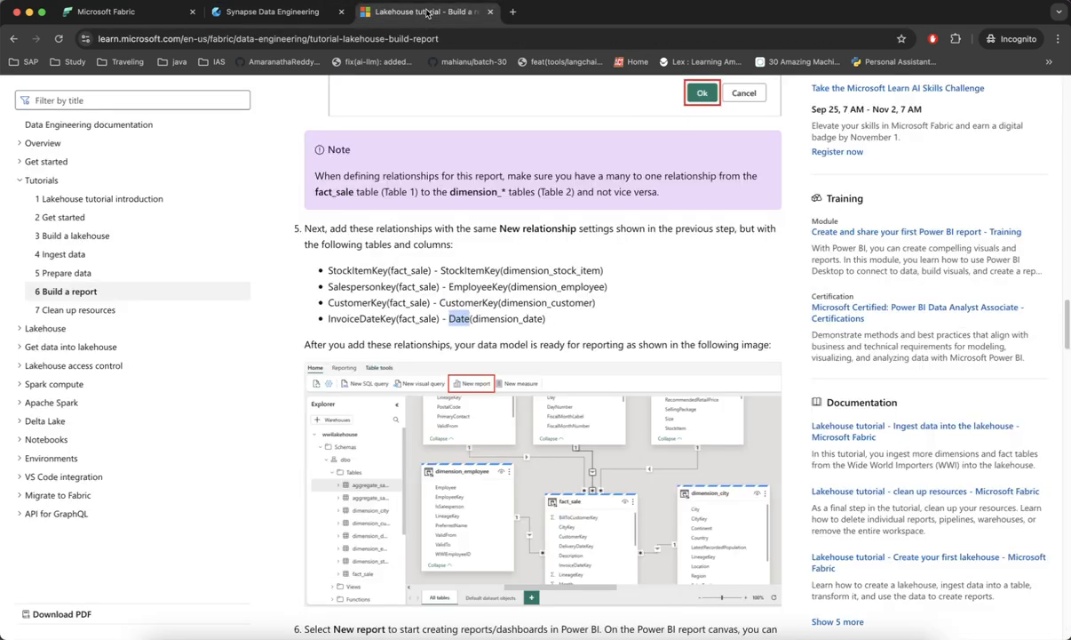
scroll(408, 385, down, 3)
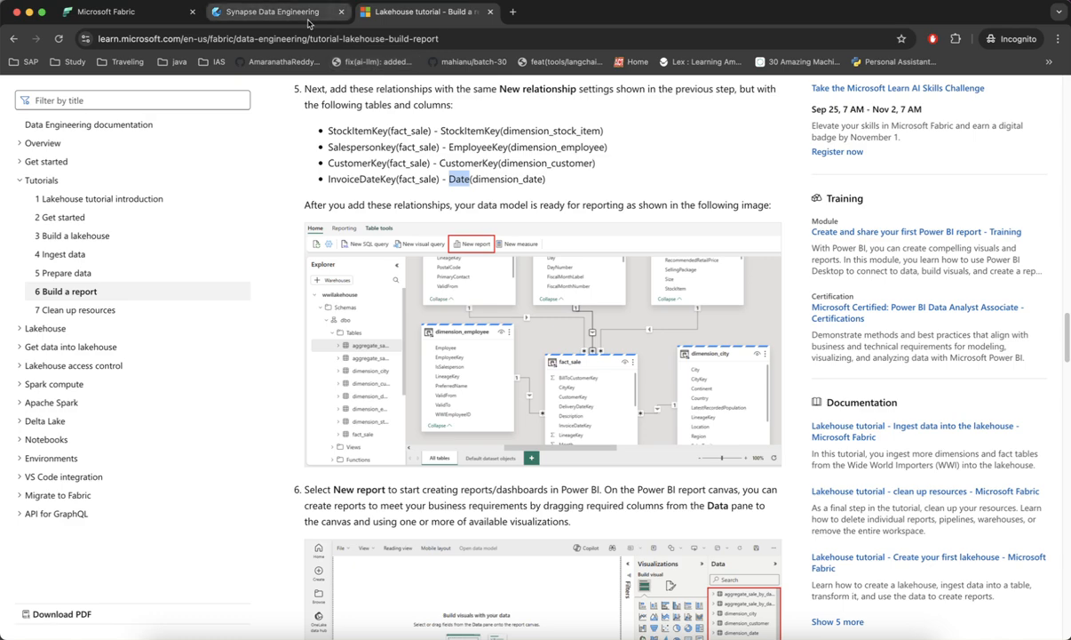
click(269, 15)
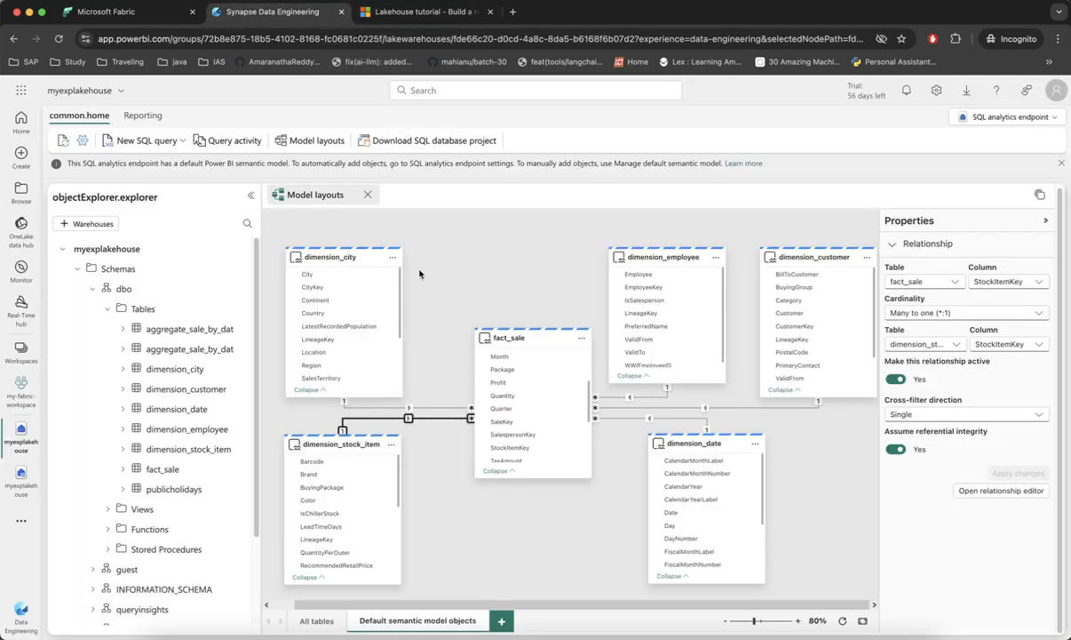
click(469, 257)
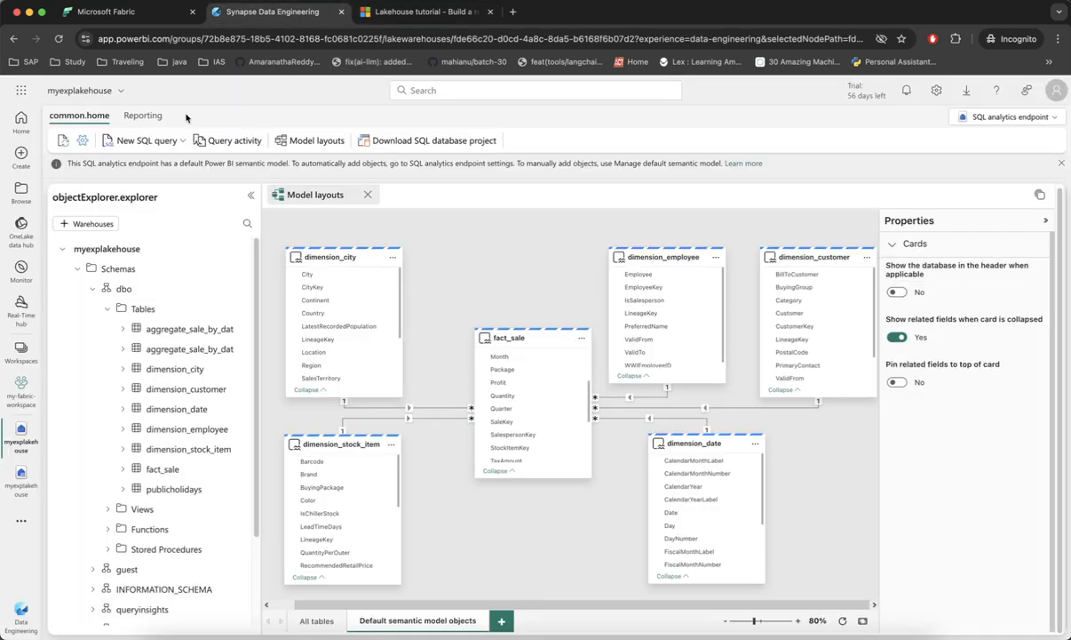
click(143, 115)
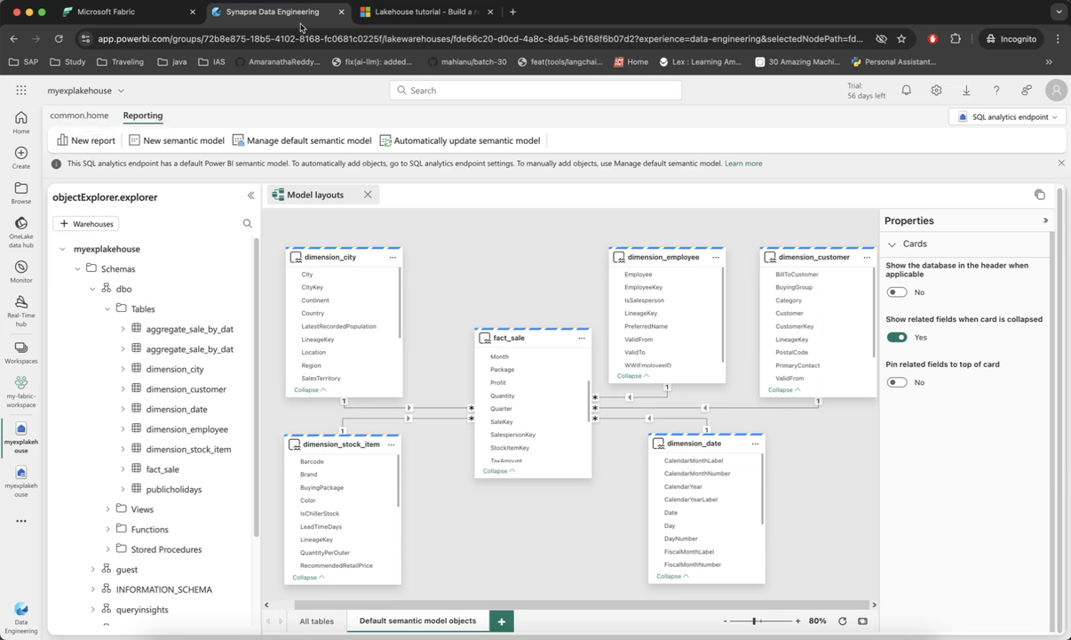
click(421, 12)
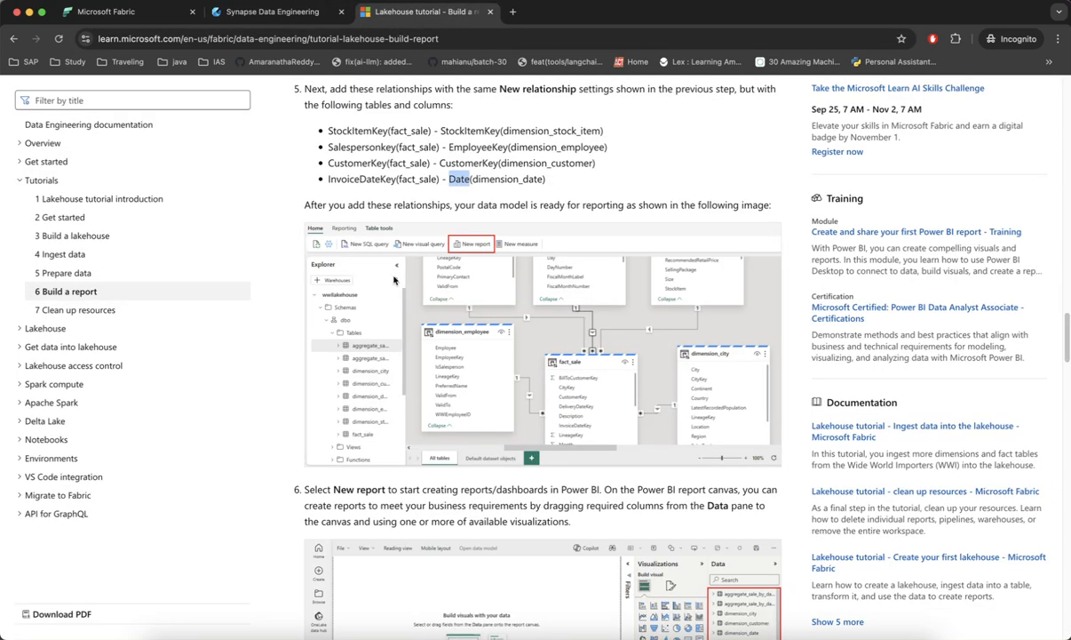
scroll(390, 304, down, 2)
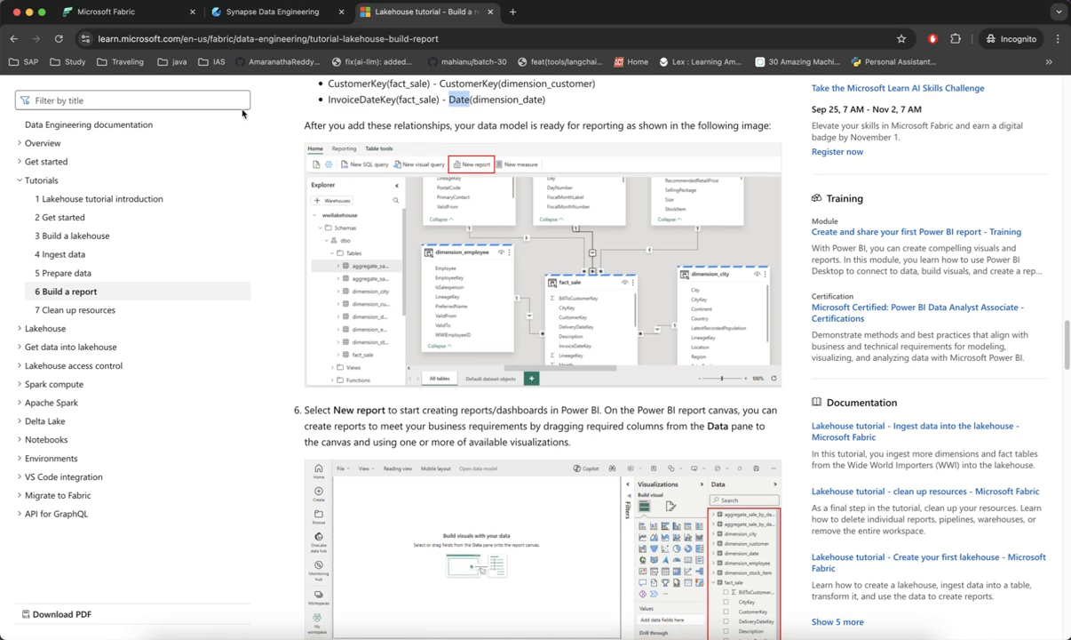
click(271, 13)
Step: Create a new blank report from the lakehouse's default semantic model, then try the Copilot offer and close its pane
click(80, 117)
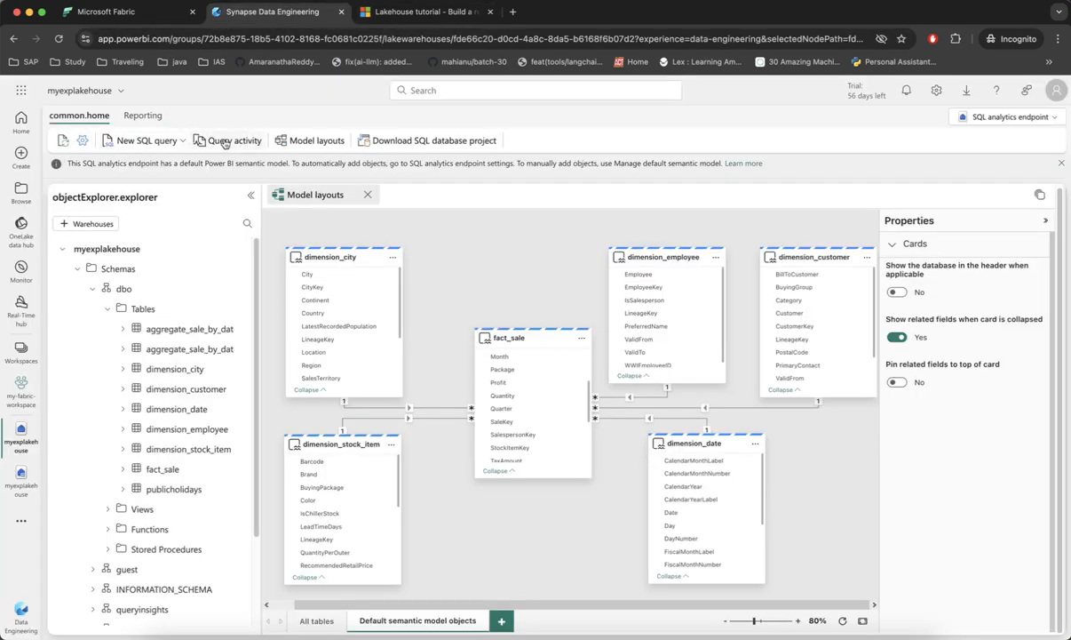
click(144, 116)
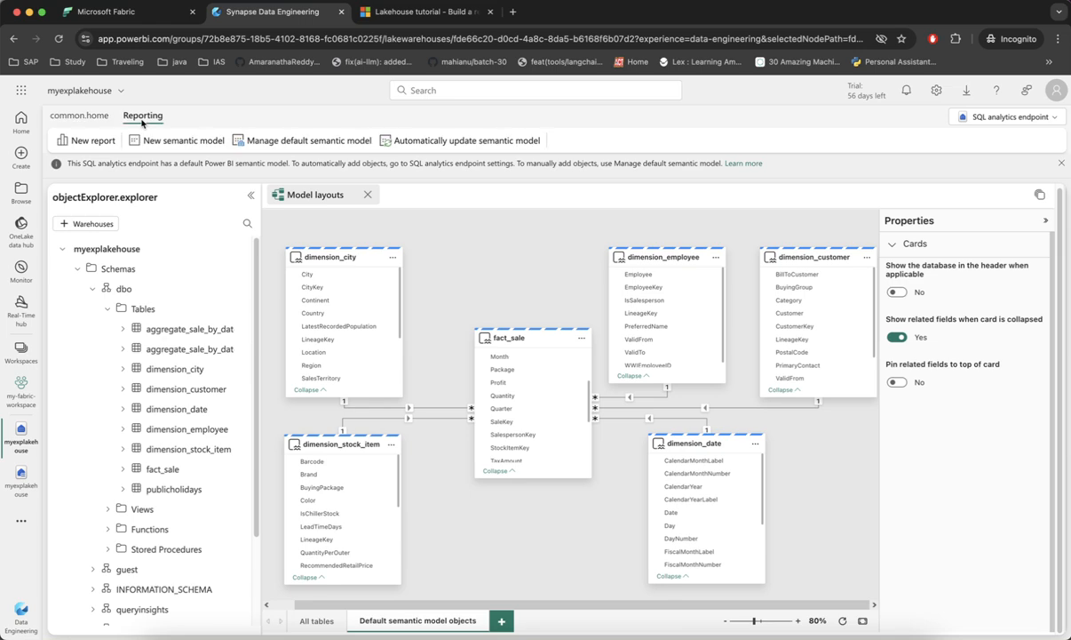
click(85, 143)
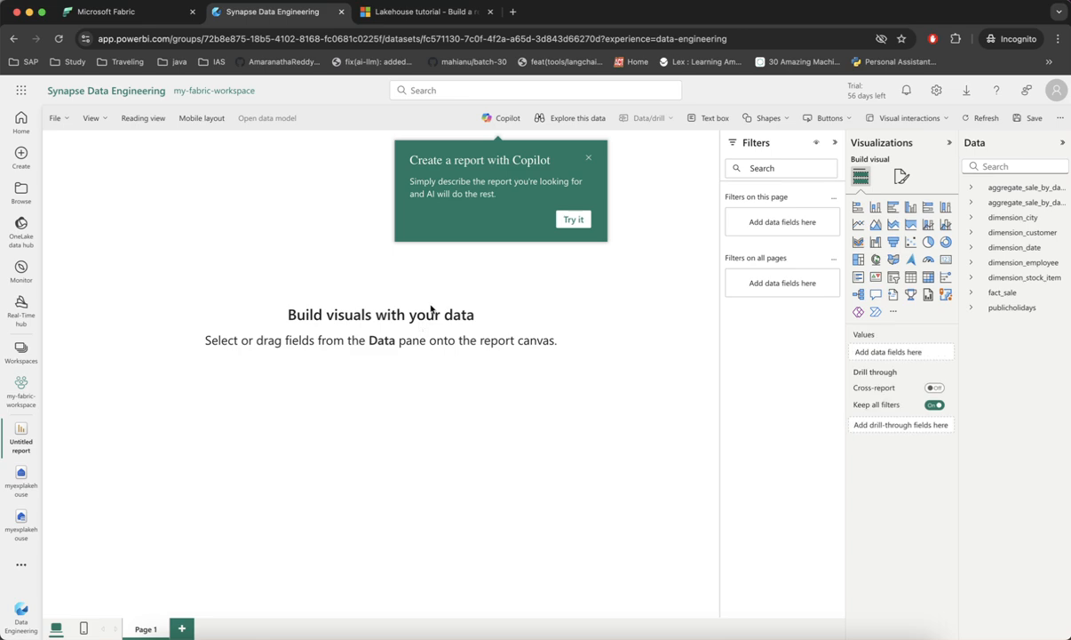
click(575, 219)
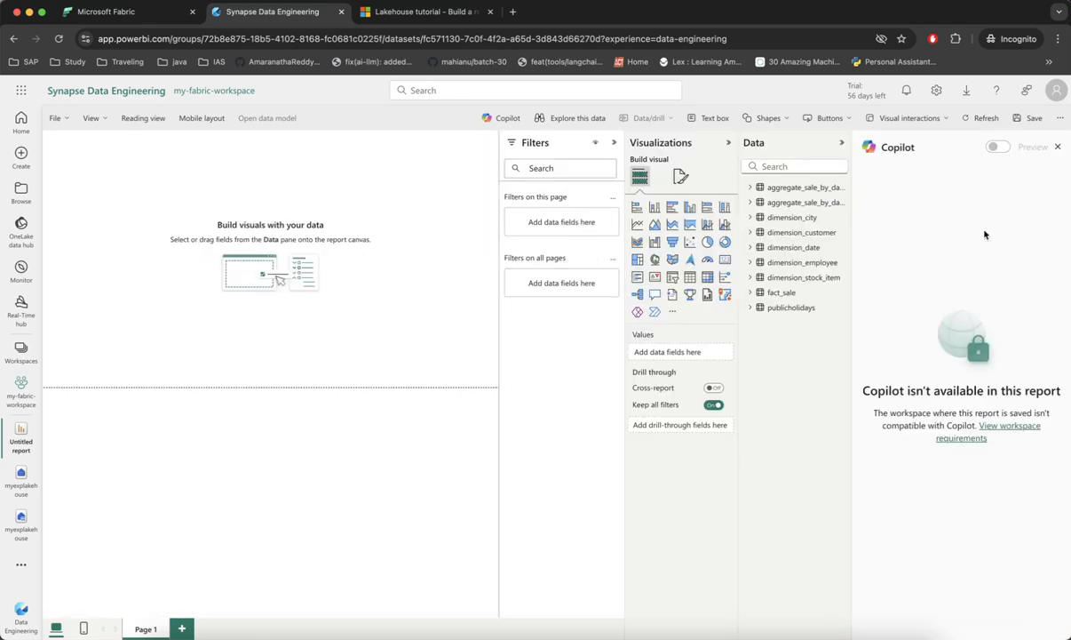
click(1059, 147)
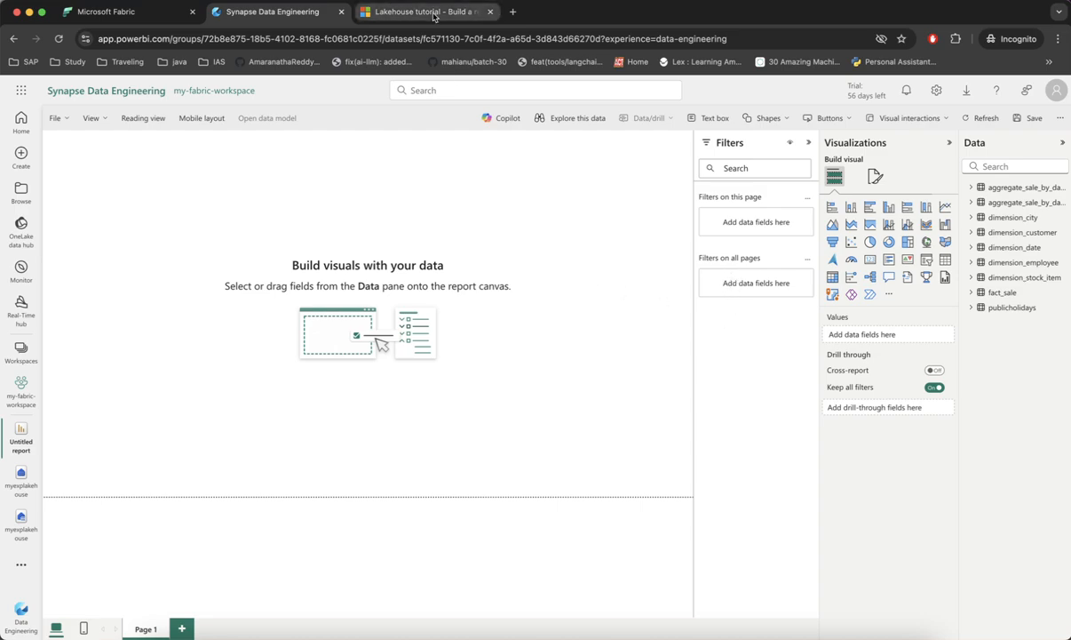
Step: Check the tutorial's title and card instructions, and add a Card visual showing Profit from fact_sale to the report page
click(417, 11)
scroll(490, 380, down, 1)
scroll(489, 380, down, 9)
scroll(462, 294, up, 5)
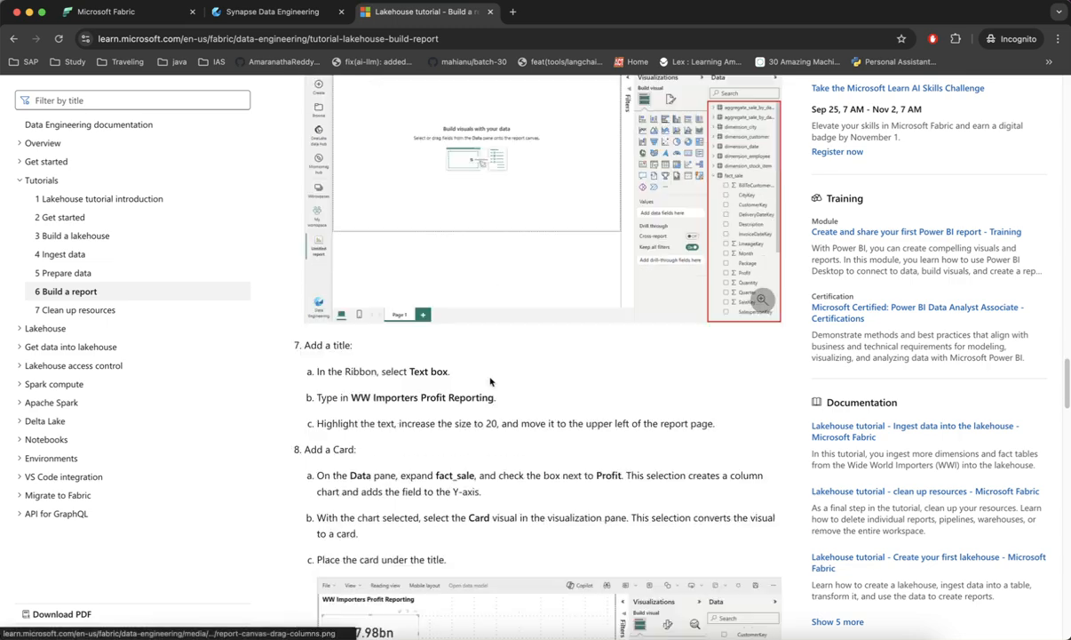
scroll(436, 209, down, 4)
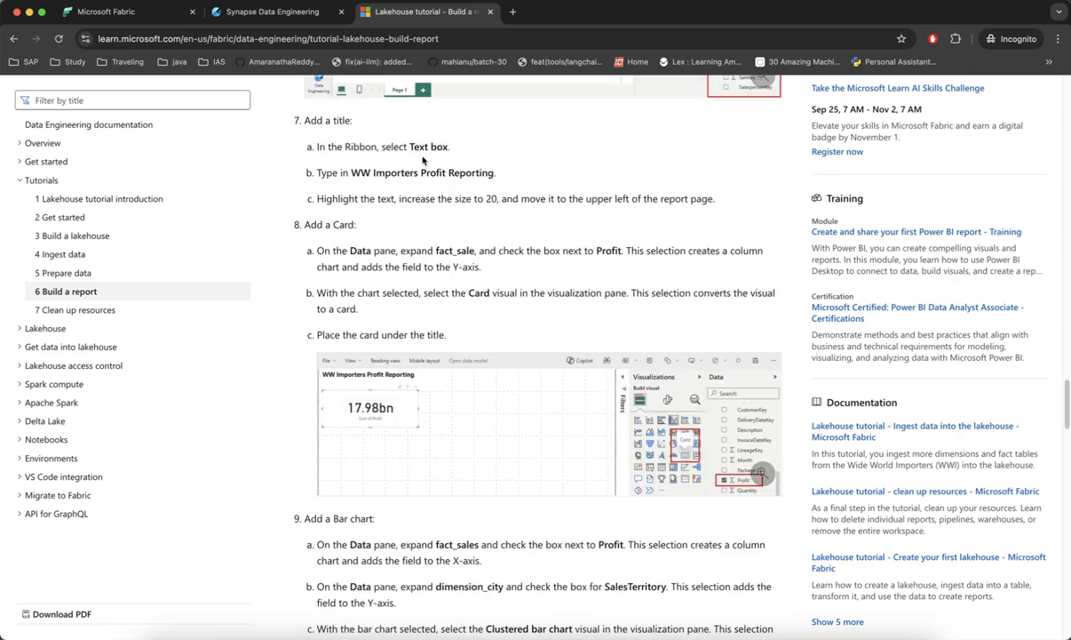
click(289, 20)
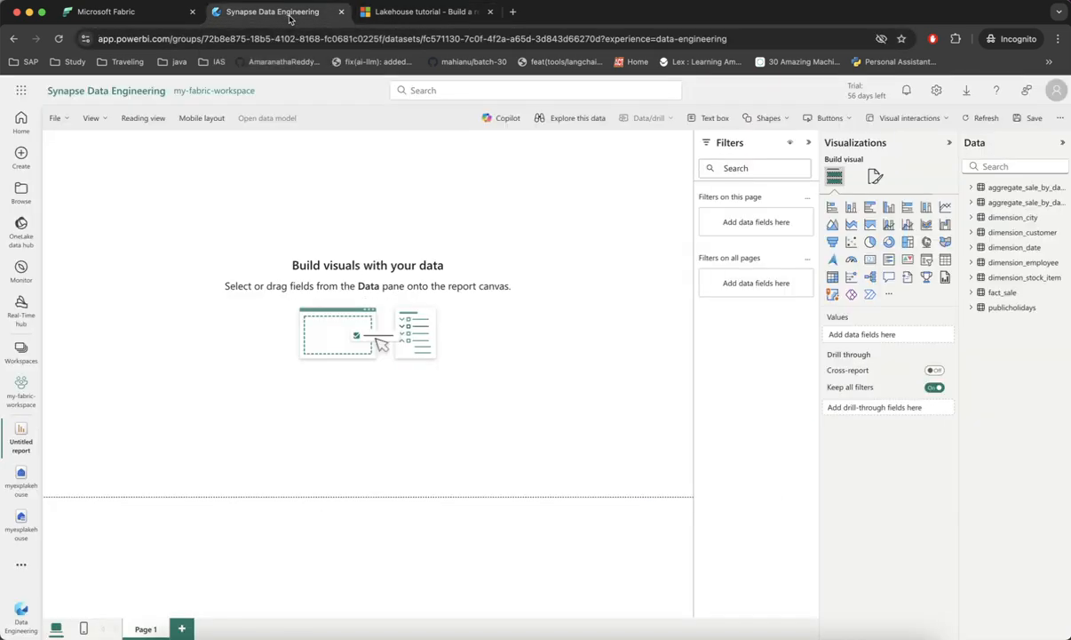
click(873, 262)
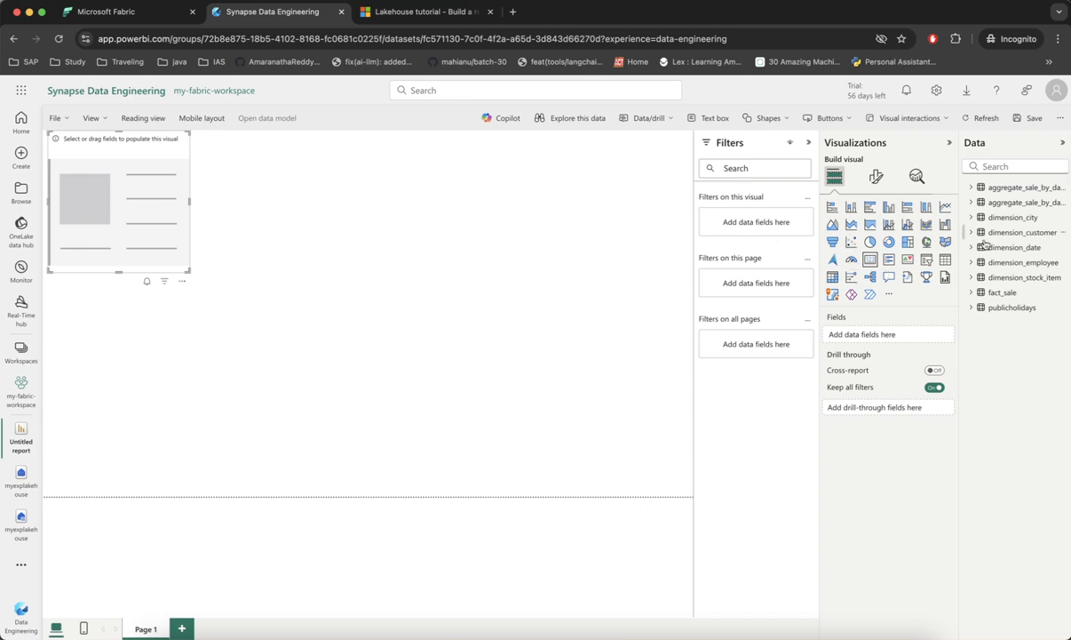
click(972, 293)
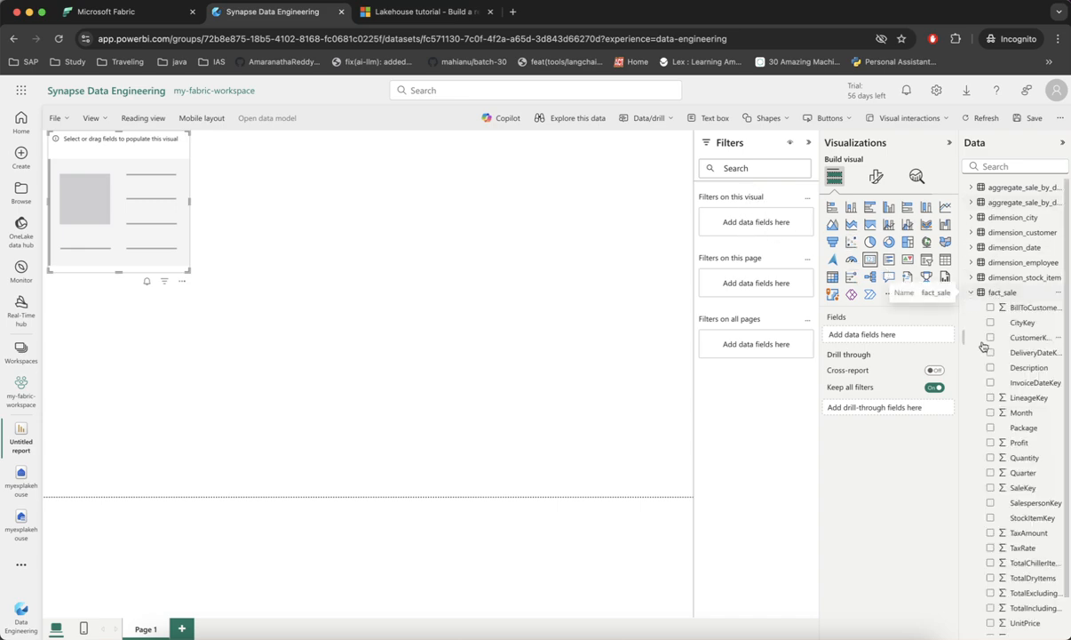
click(991, 442)
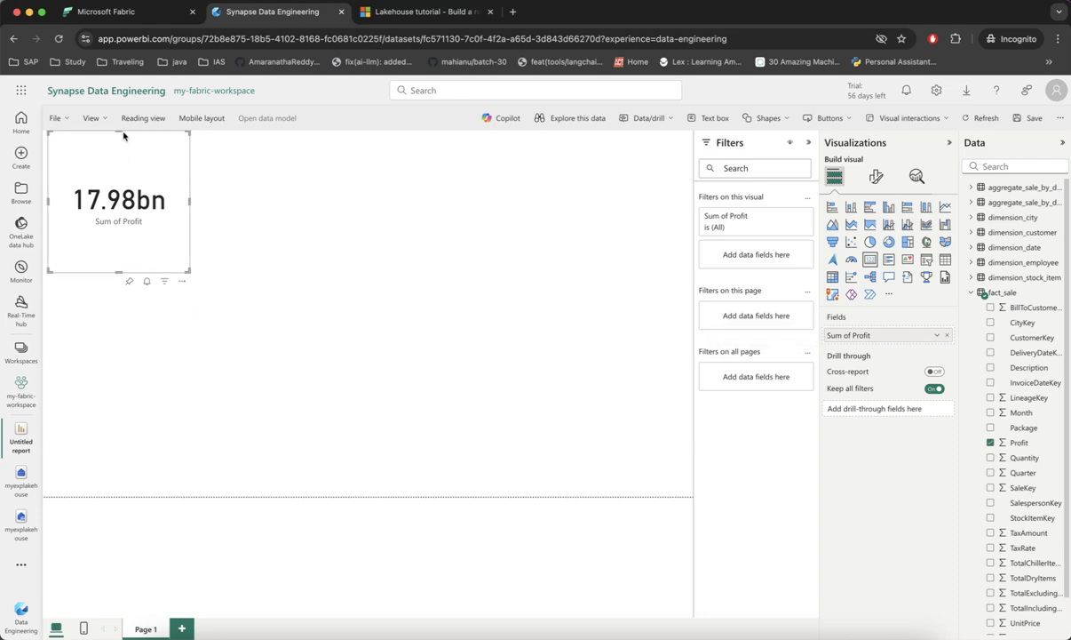
Step: Shorten the Profit card from its upper edge and reposition it slightly, leaving space above it for a title
drag(119, 131, 119, 179)
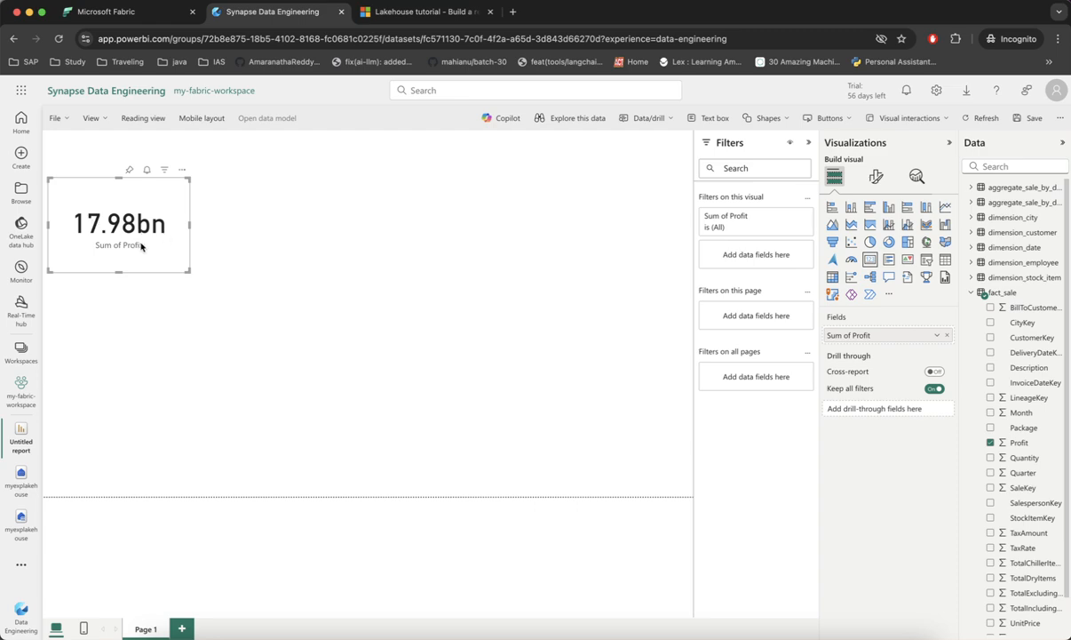
drag(148, 218, 165, 191)
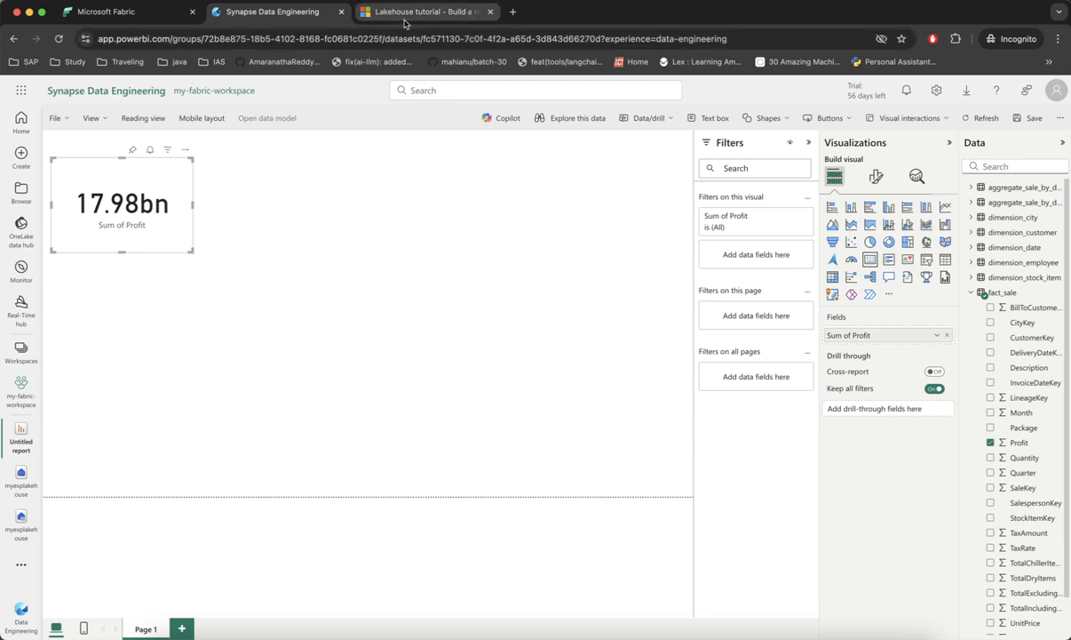
key(Escape)
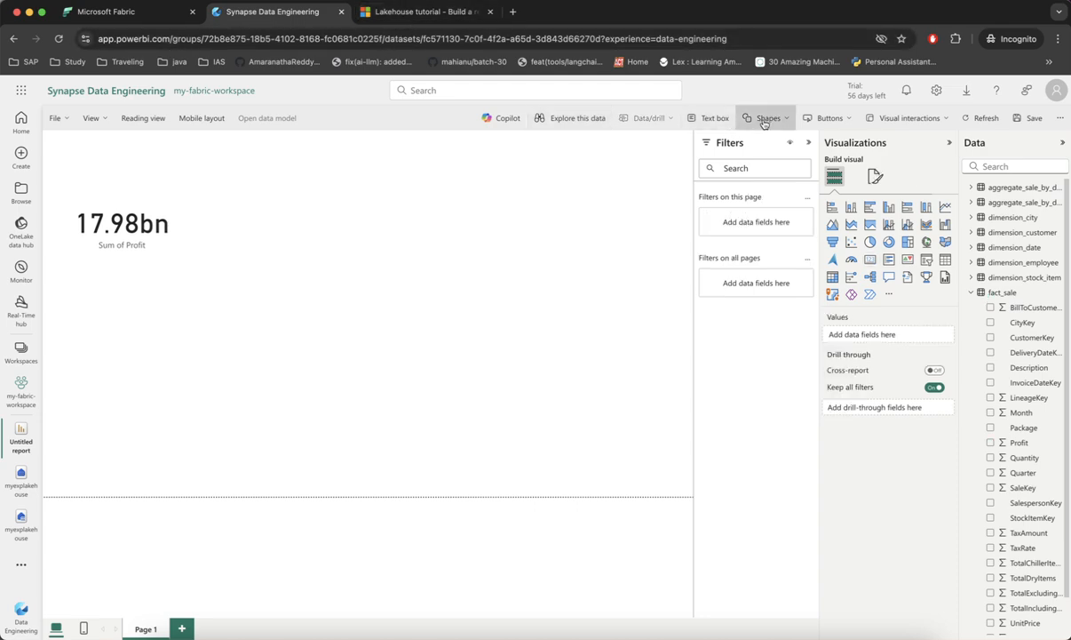
Step: Add a text box with the title "WW Importers Profit Reporting", copied from the tutorial
click(700, 124)
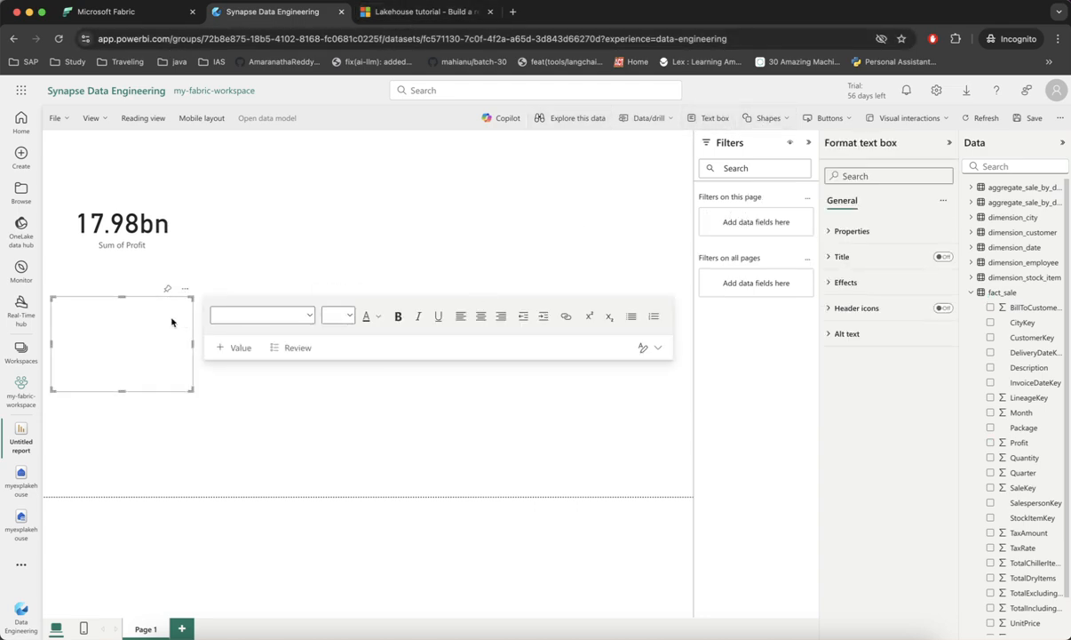
click(107, 325)
click(422, 11)
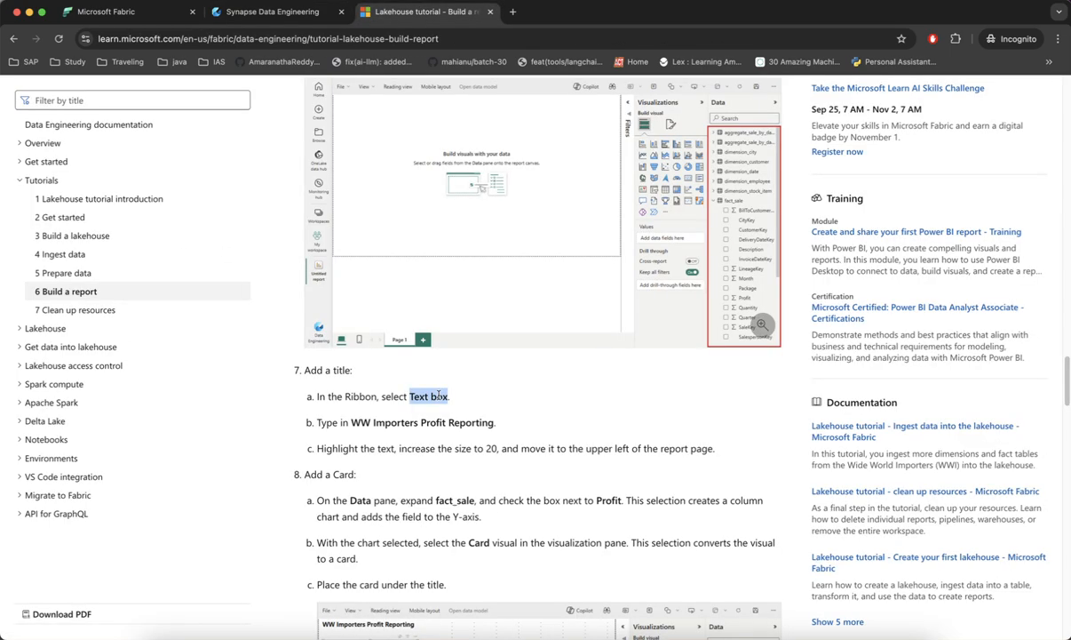
drag(495, 416, 352, 417)
key(super+c)
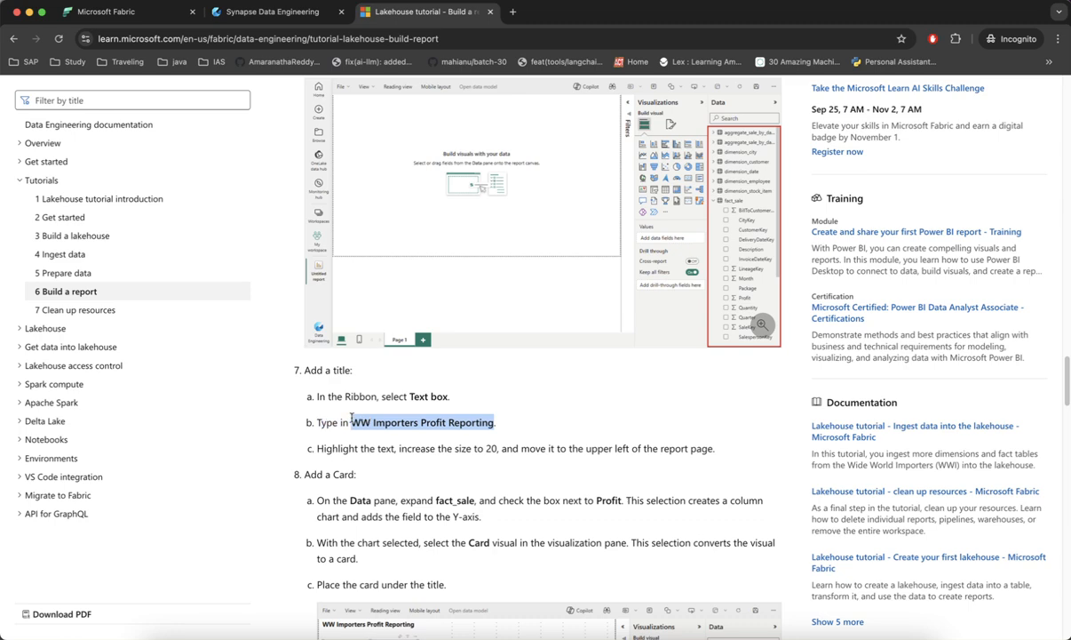
click(248, 12)
key(super+v)
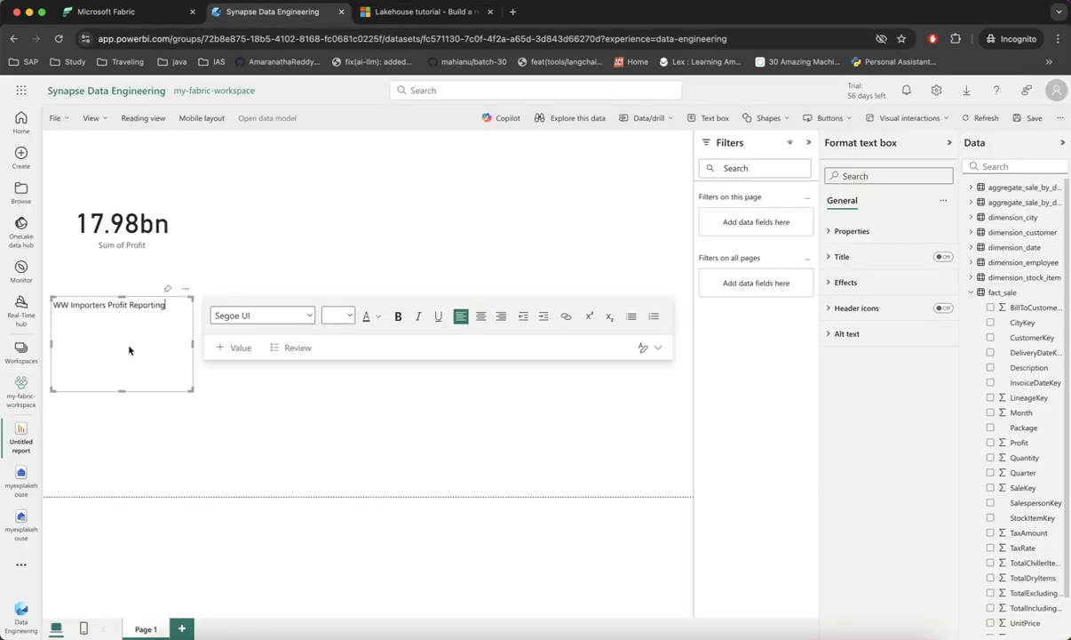
Step: Format the title text "WW Importers Profit Reporting" as bold with font size 16
click(350, 317)
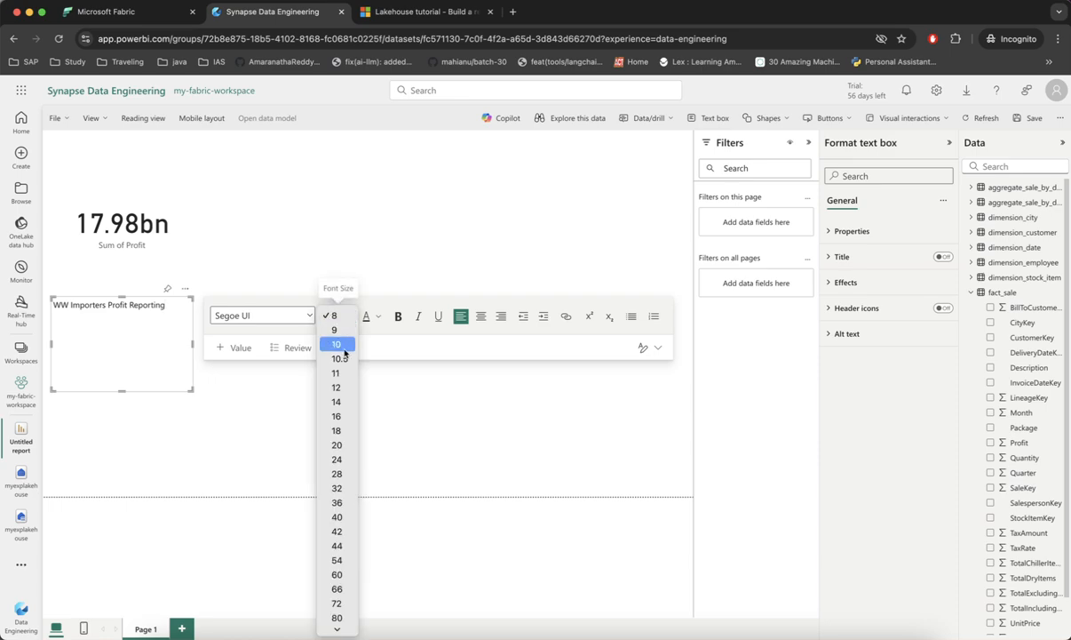
click(315, 459)
drag(167, 319, 62, 304)
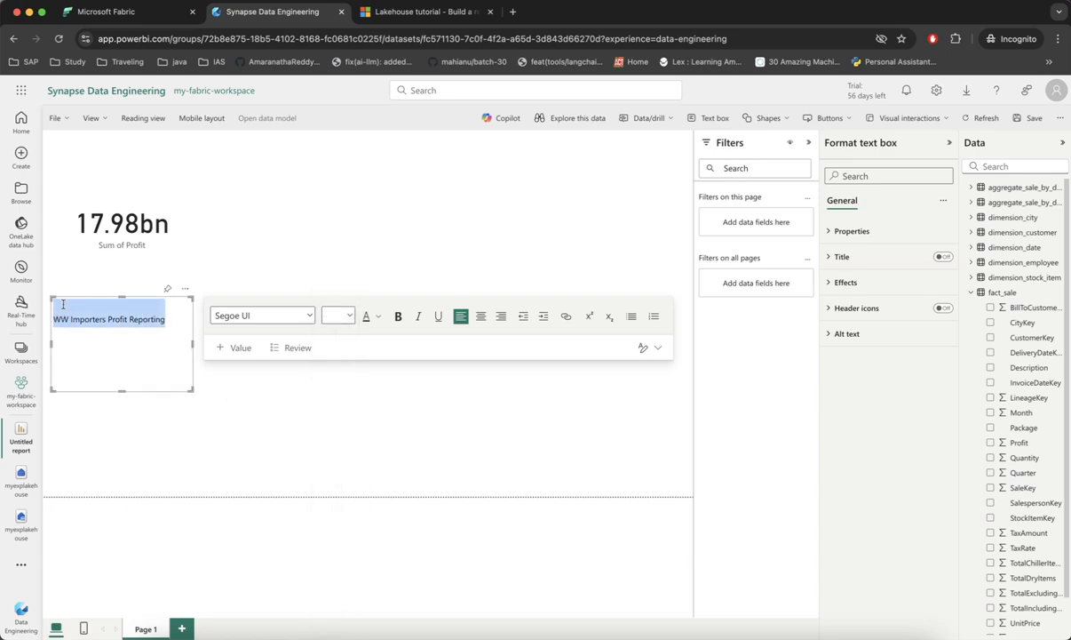
click(398, 316)
click(351, 316)
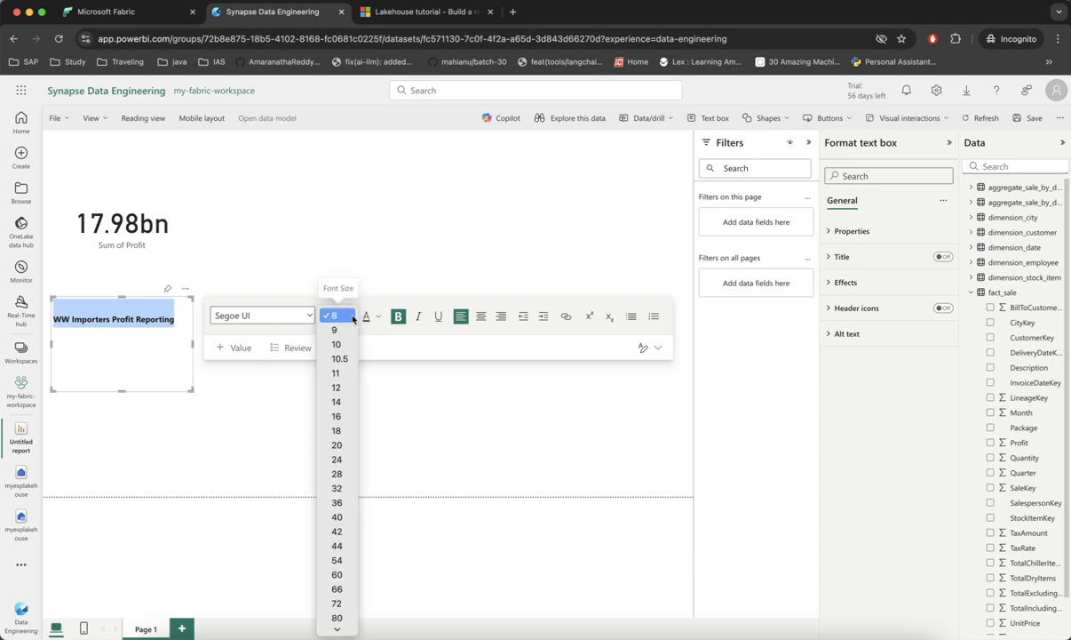
click(338, 421)
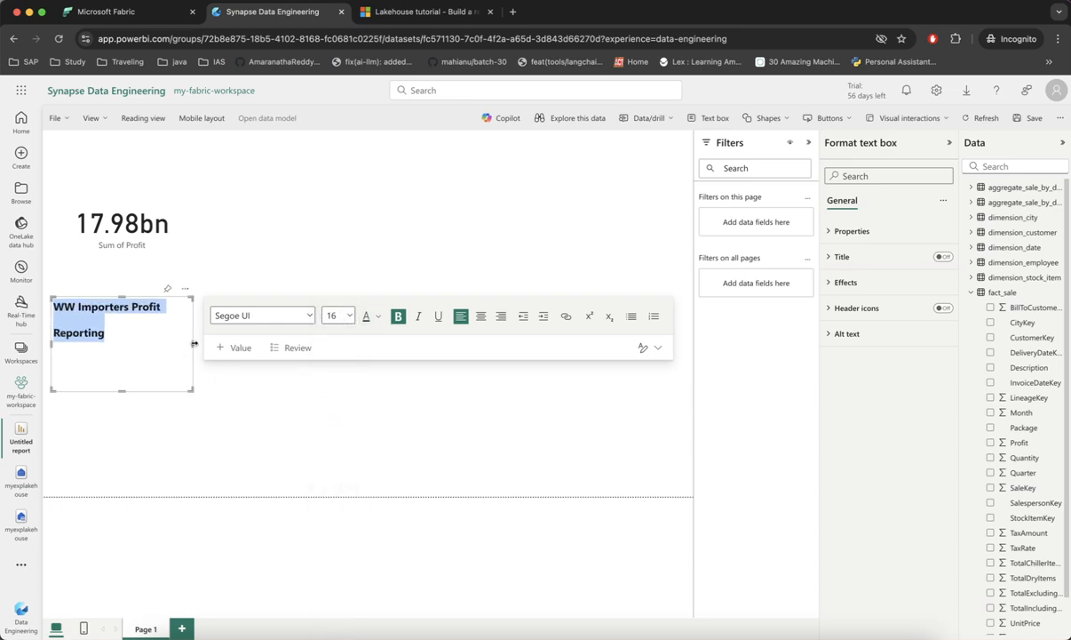
Step: Widen the title text box so the text fits on one line, and reduce its height to fit closely
drag(194, 343, 234, 341)
click(158, 351)
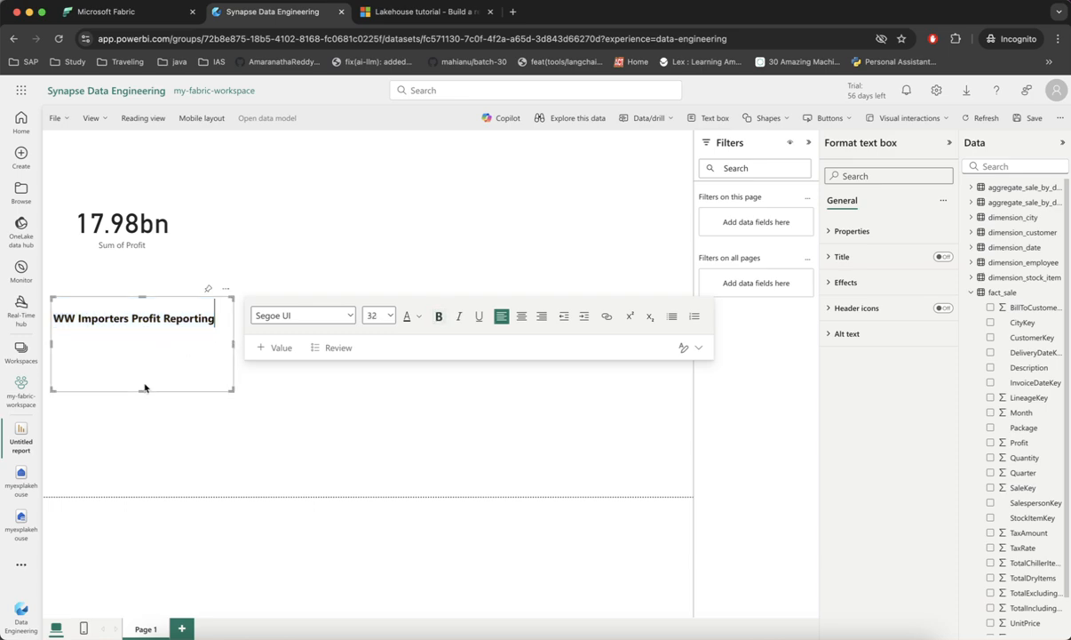
drag(141, 392, 139, 349)
click(251, 215)
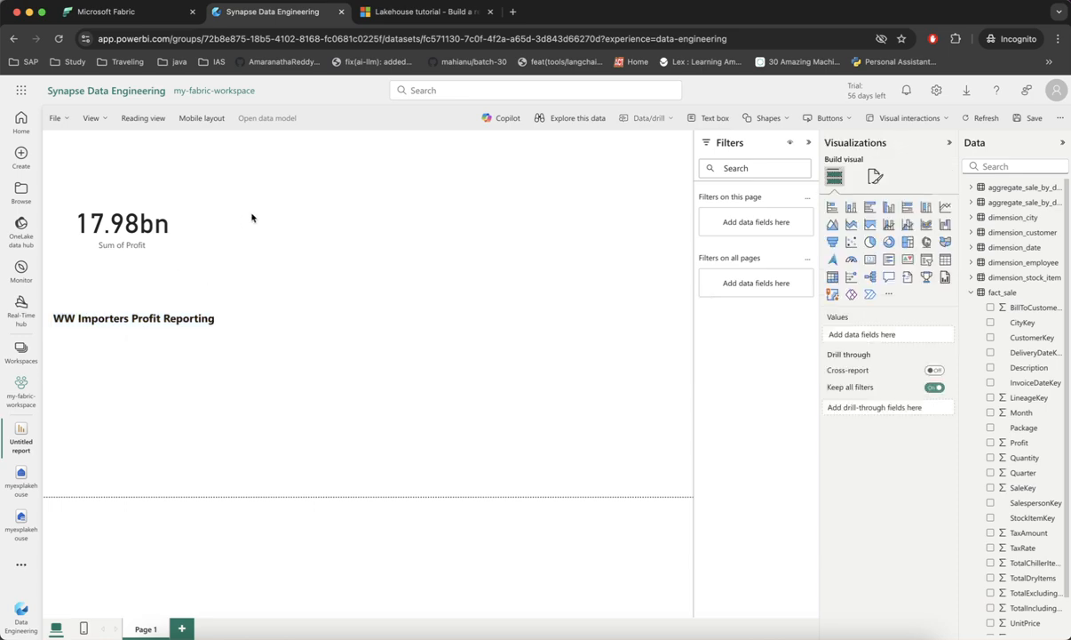
click(173, 312)
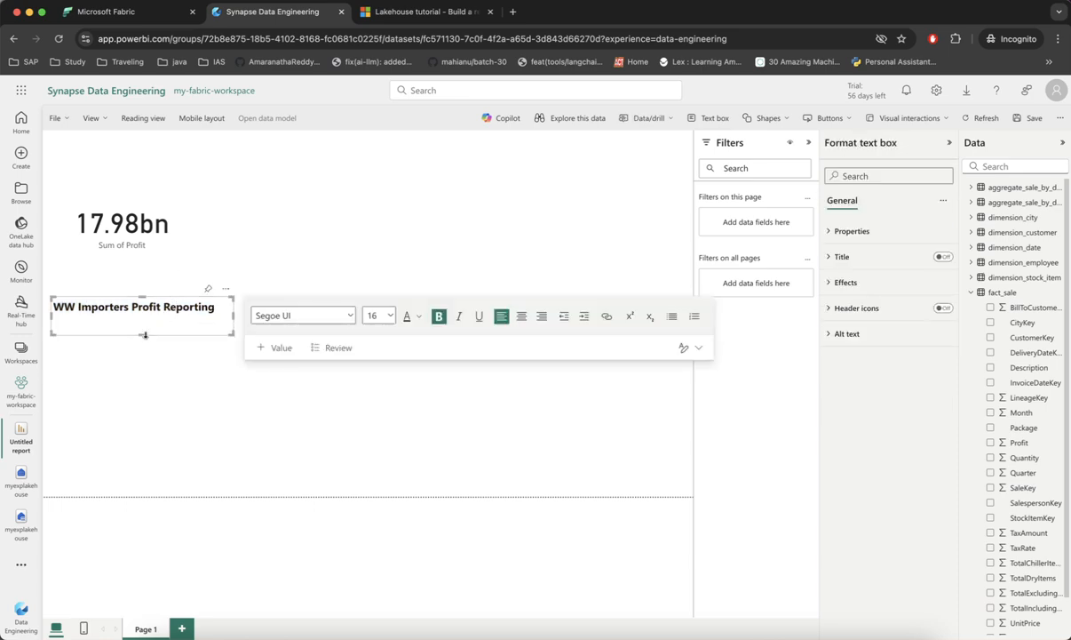
drag(144, 332, 143, 326)
click(186, 222)
Step: Move the title text box above the Profit card, into the upper-left corner of the report page
click(151, 302)
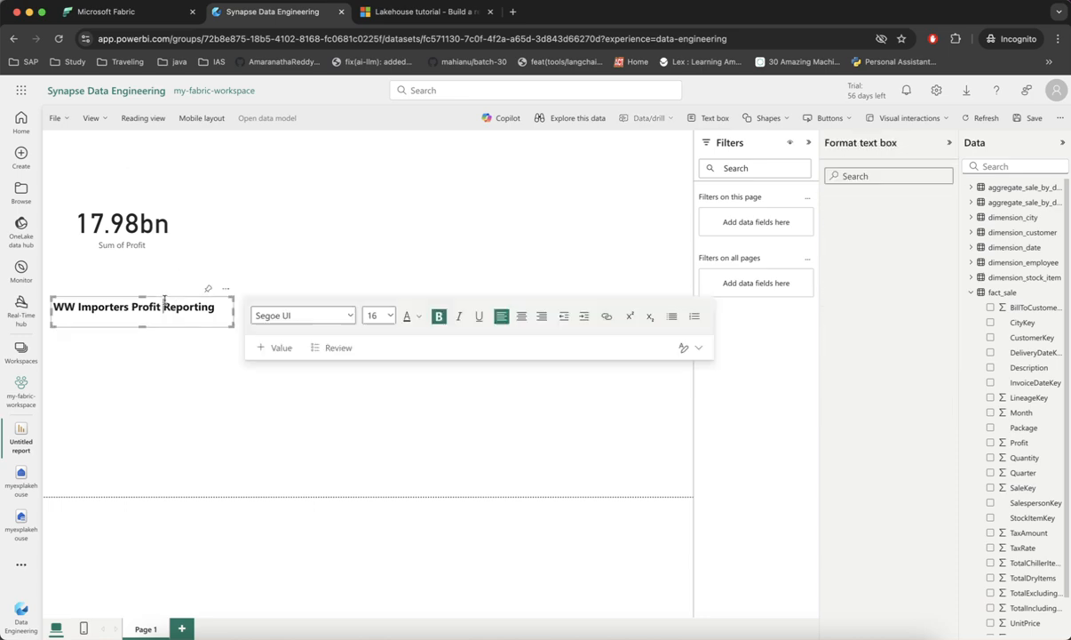
click(228, 290)
key(Escape)
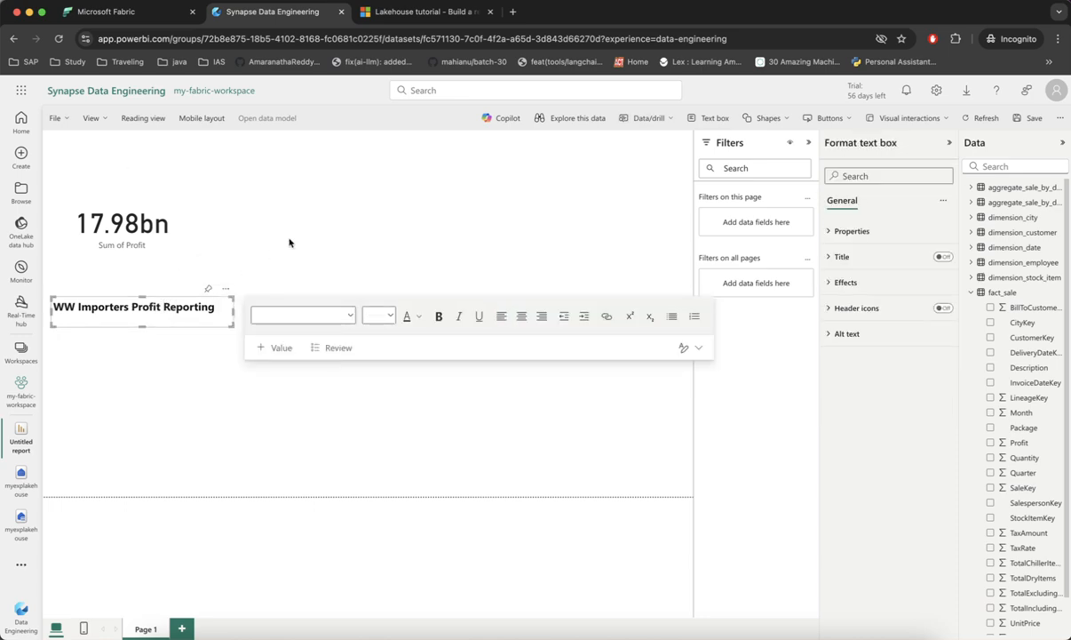
click(81, 303)
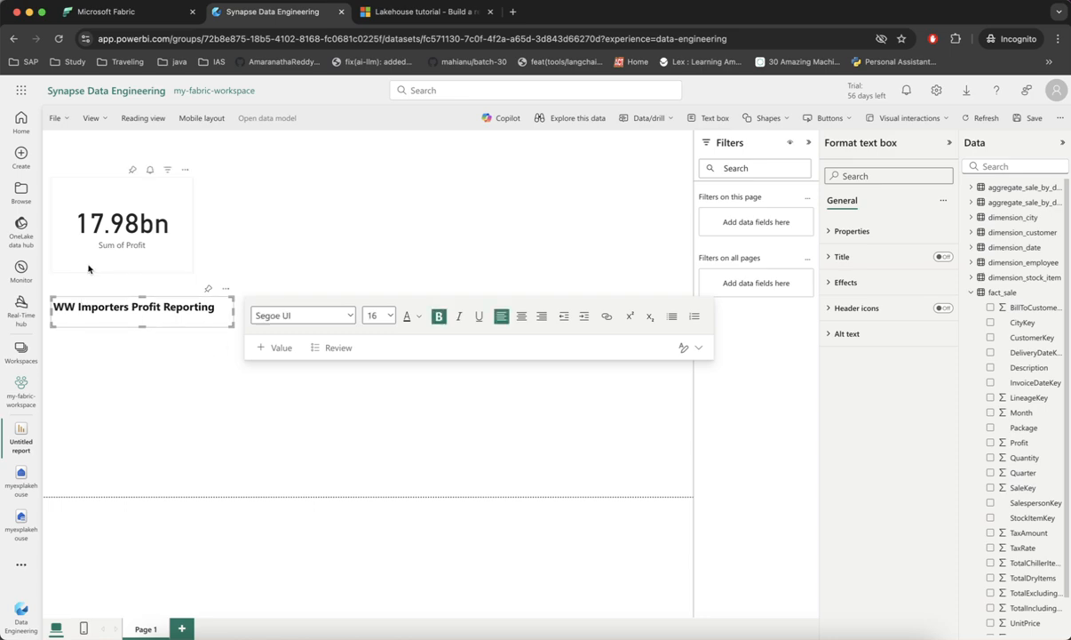
click(87, 269)
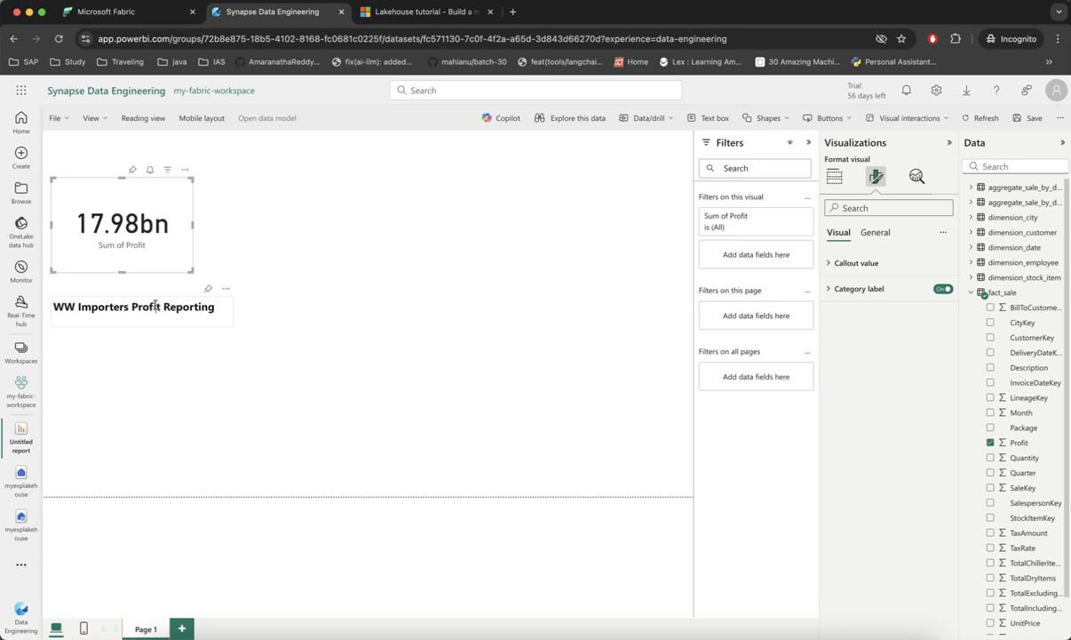
click(156, 306)
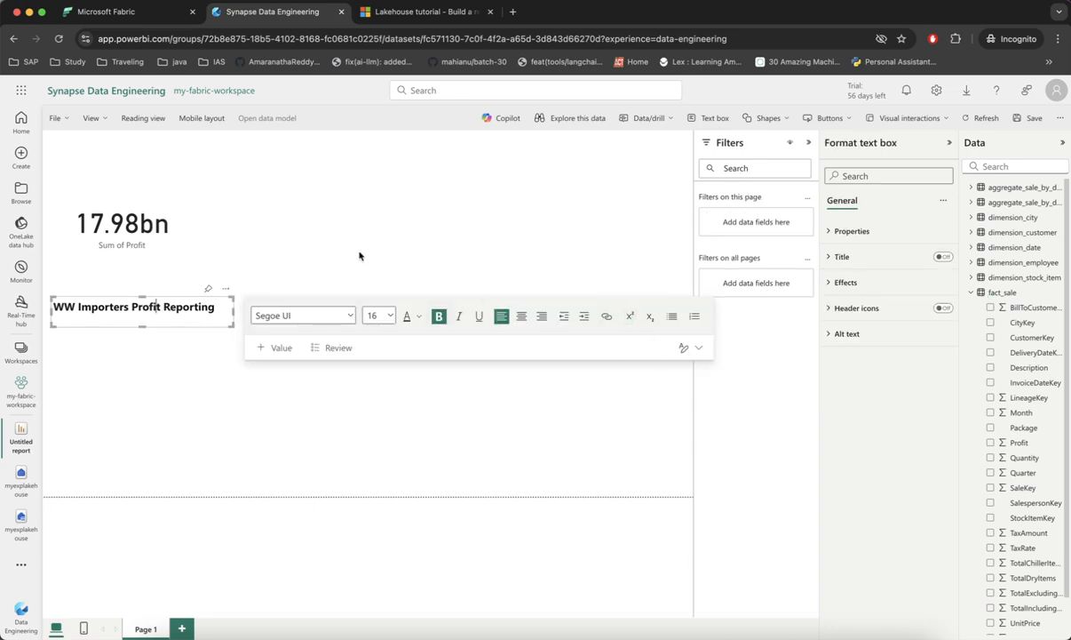
click(264, 259)
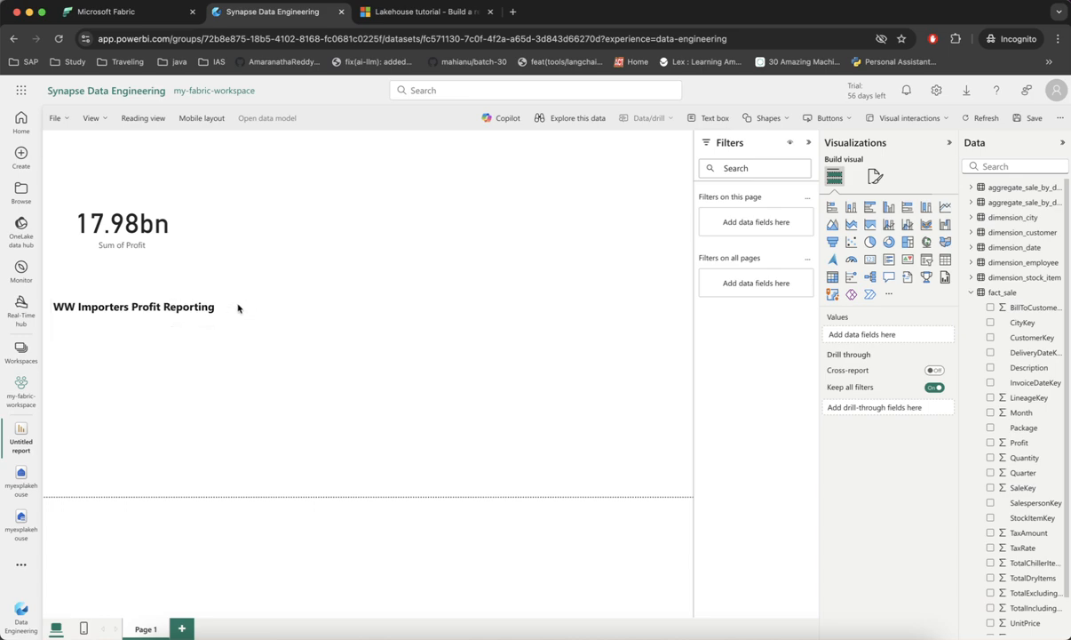
drag(232, 308, 221, 162)
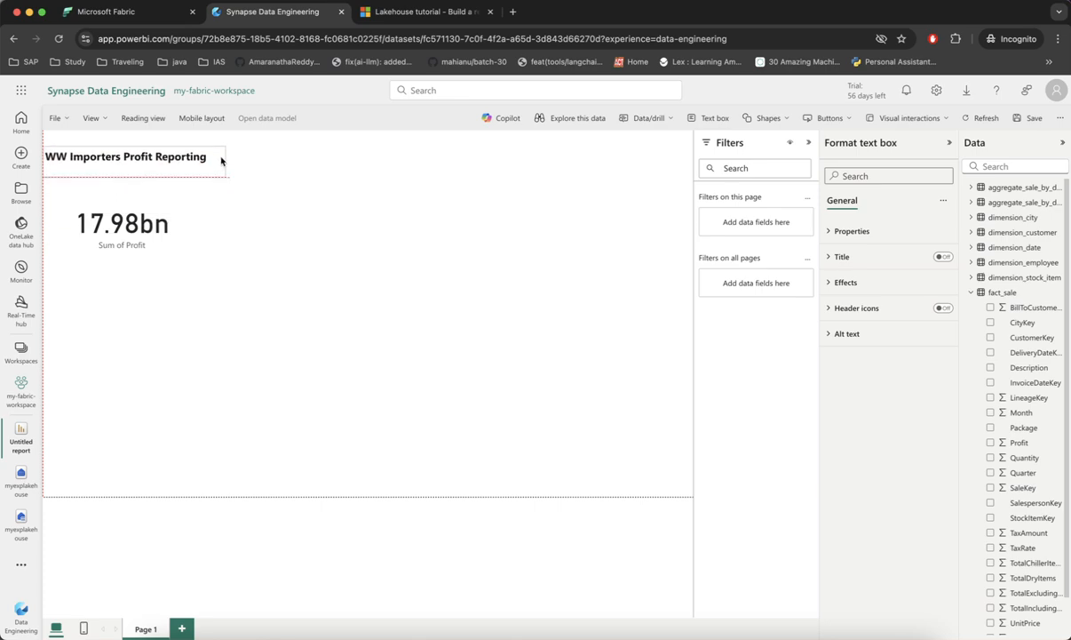
Step: Widen the Profit card slightly on both sides, out to the page's left edge, and shorten it from its lower edge
click(182, 209)
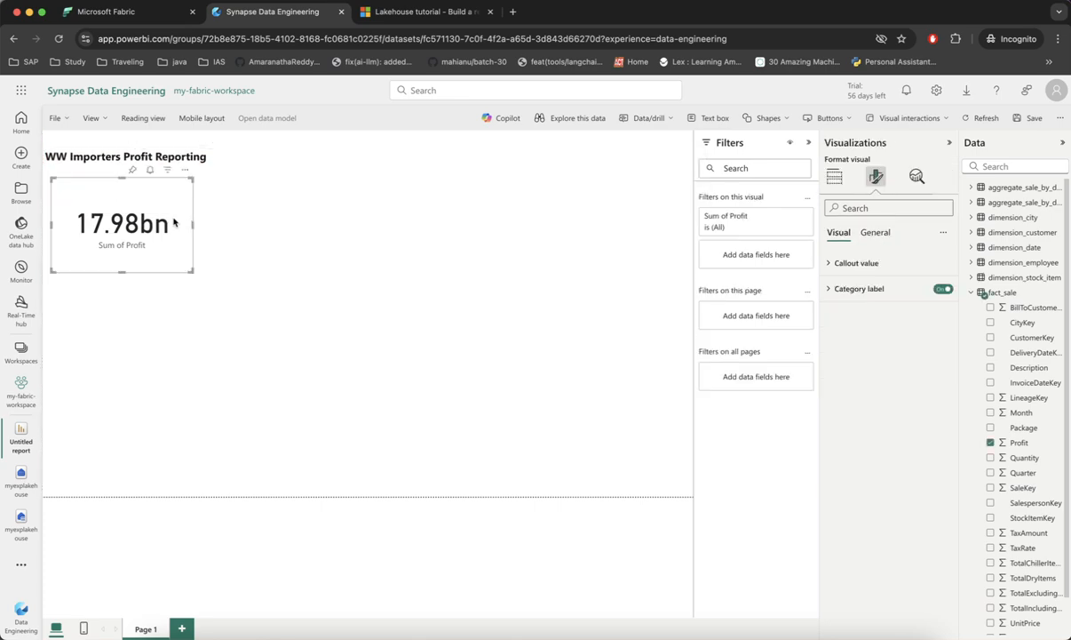
drag(192, 225, 198, 225)
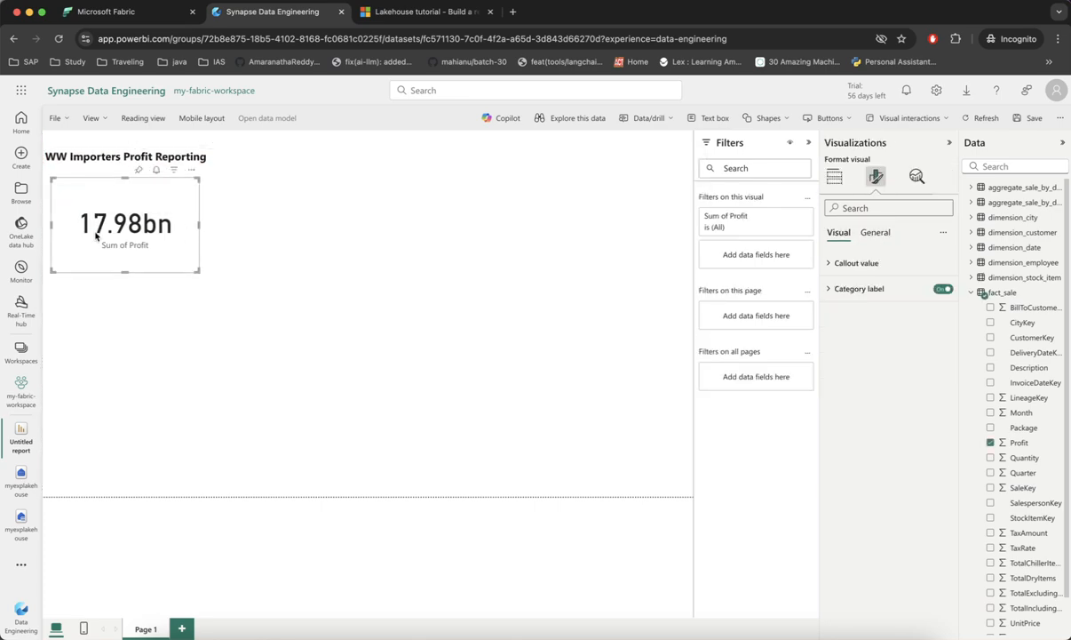
click(50, 228)
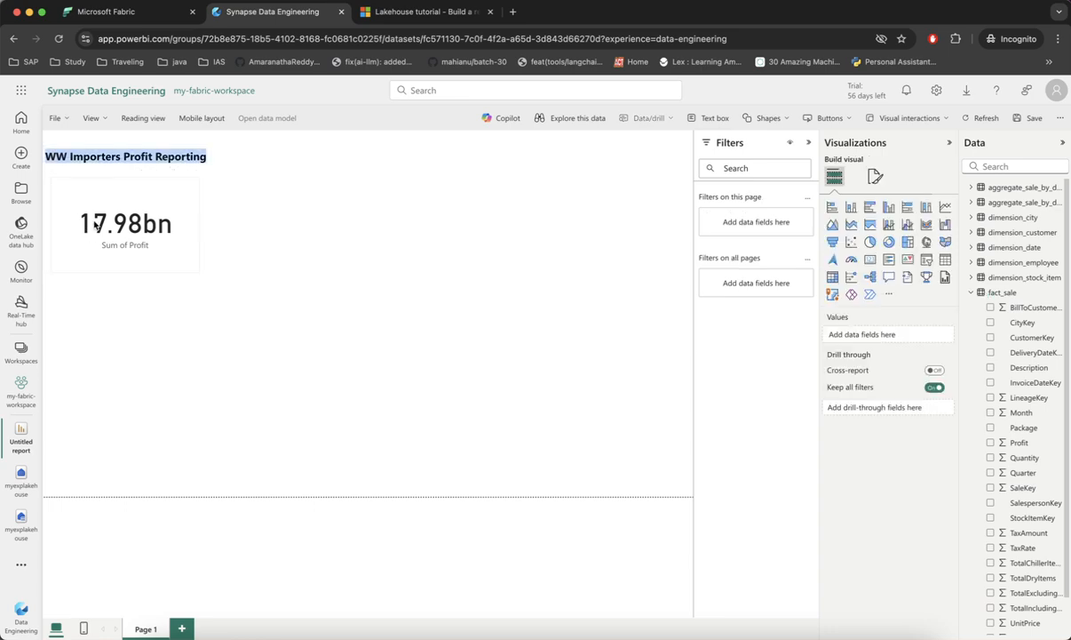
click(50, 226)
drag(50, 225, 44, 225)
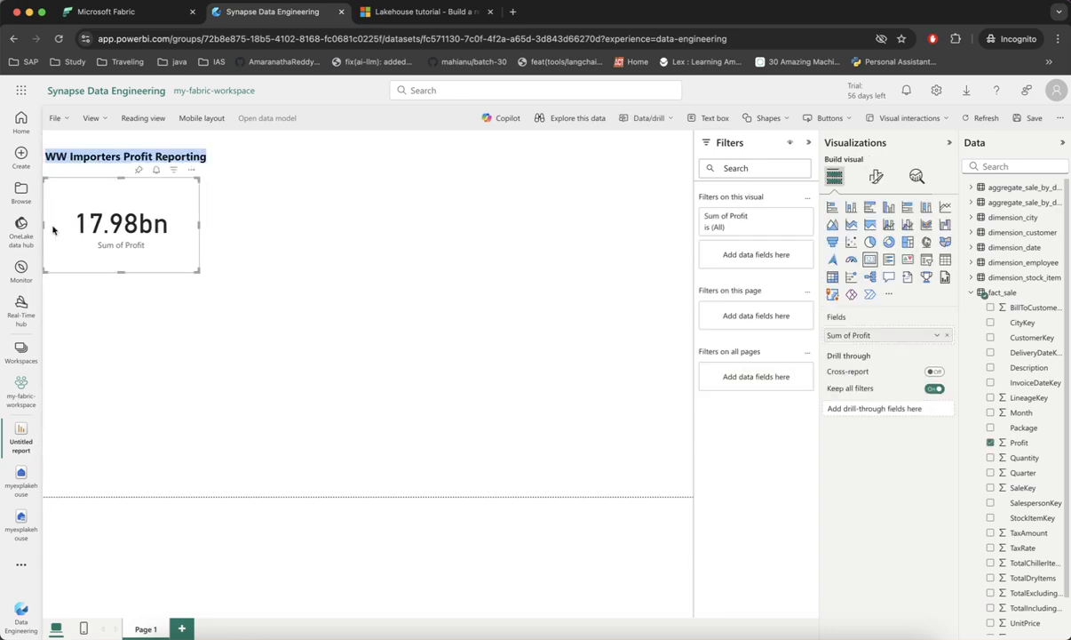
drag(120, 274, 120, 249)
click(327, 149)
Step: Read the tutorial's bar chart instructions, checking the required Profit and SalesTerritory fields, the visual type and the chart's placement
click(417, 12)
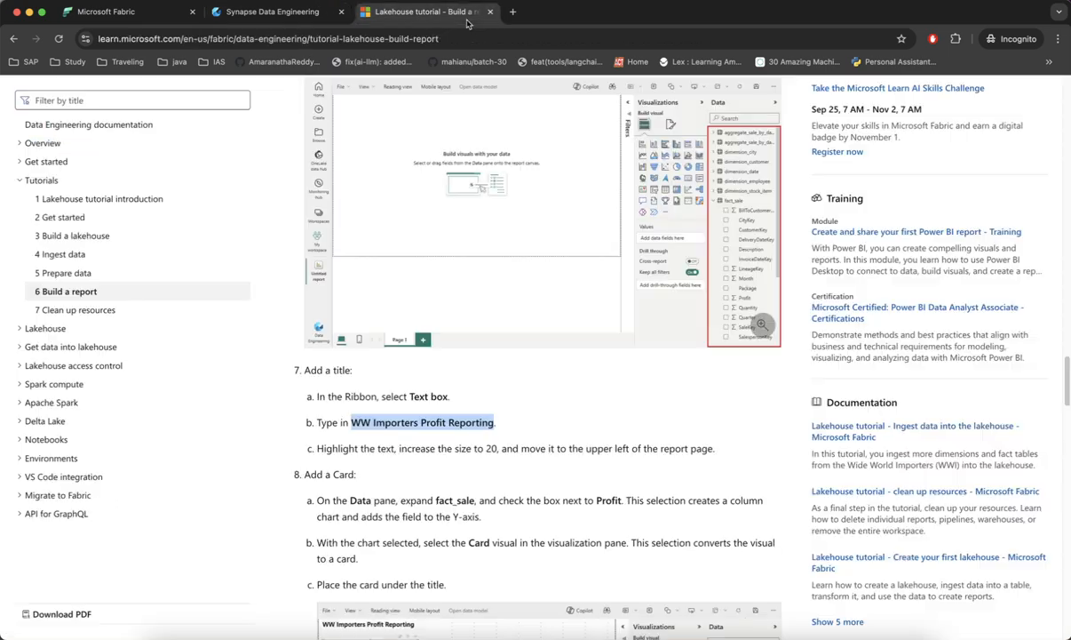
scroll(760, 355, down, 5)
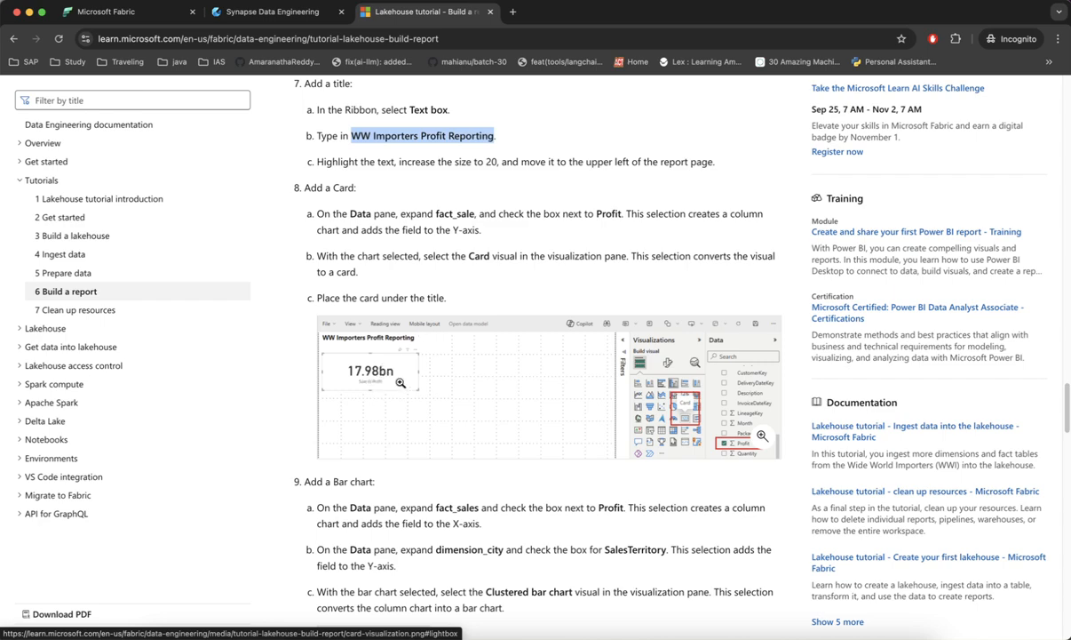
scroll(414, 384, down, 2)
scroll(424, 396, down, 2)
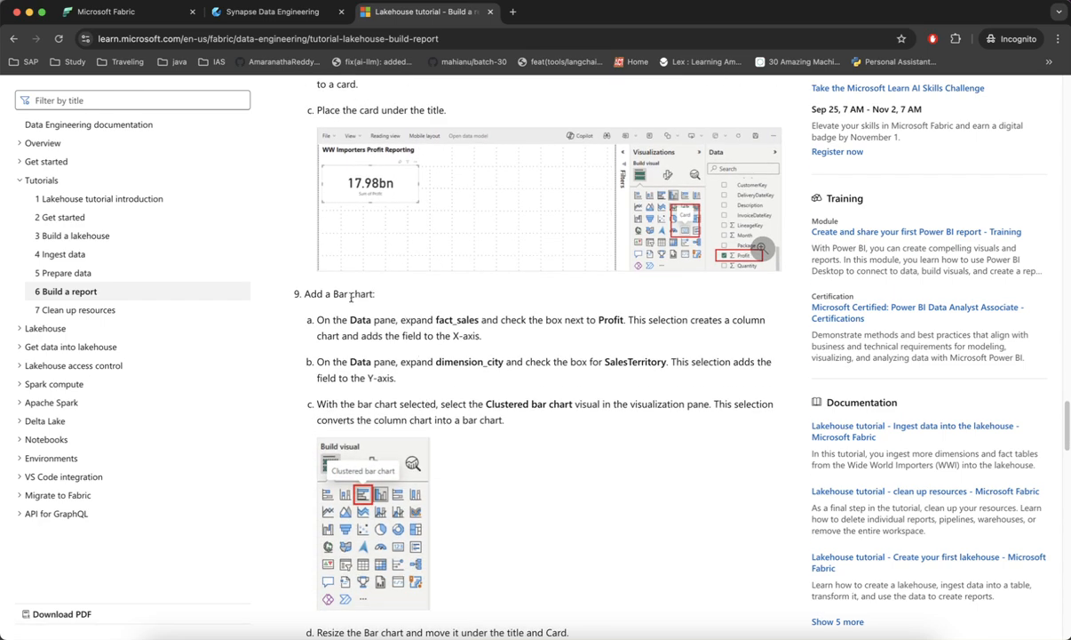
scroll(356, 297, down, 2)
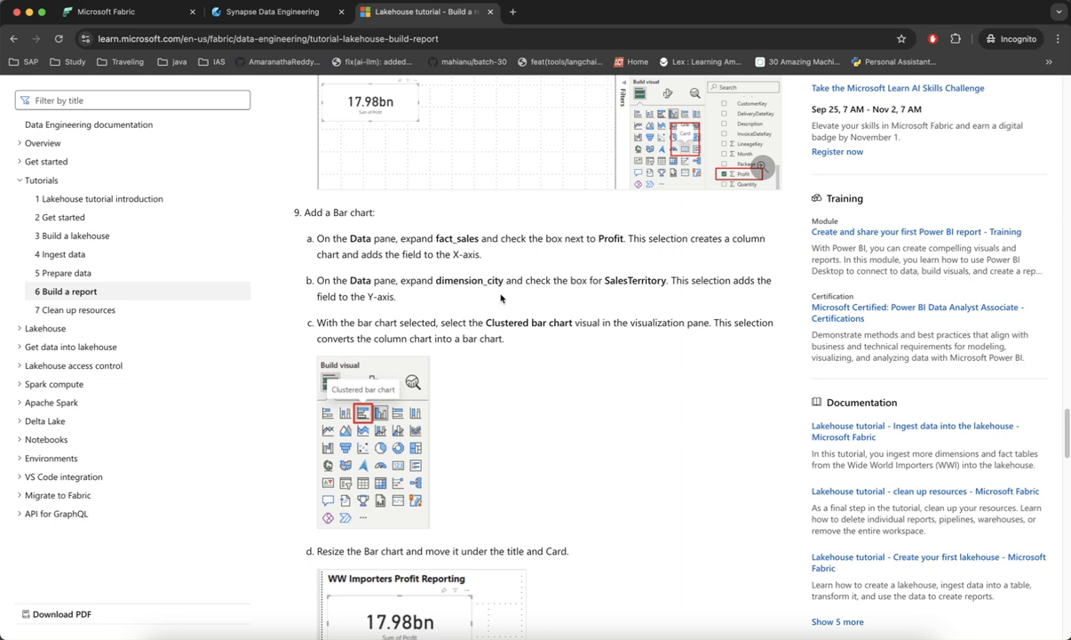
scroll(556, 357, down, 5)
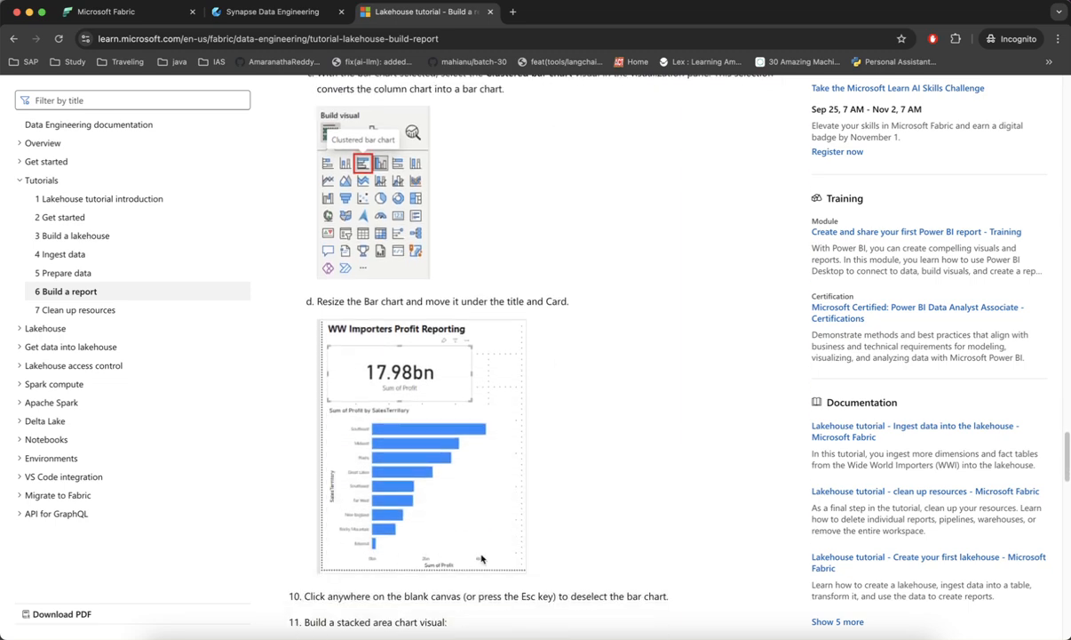
scroll(382, 416, up, 4)
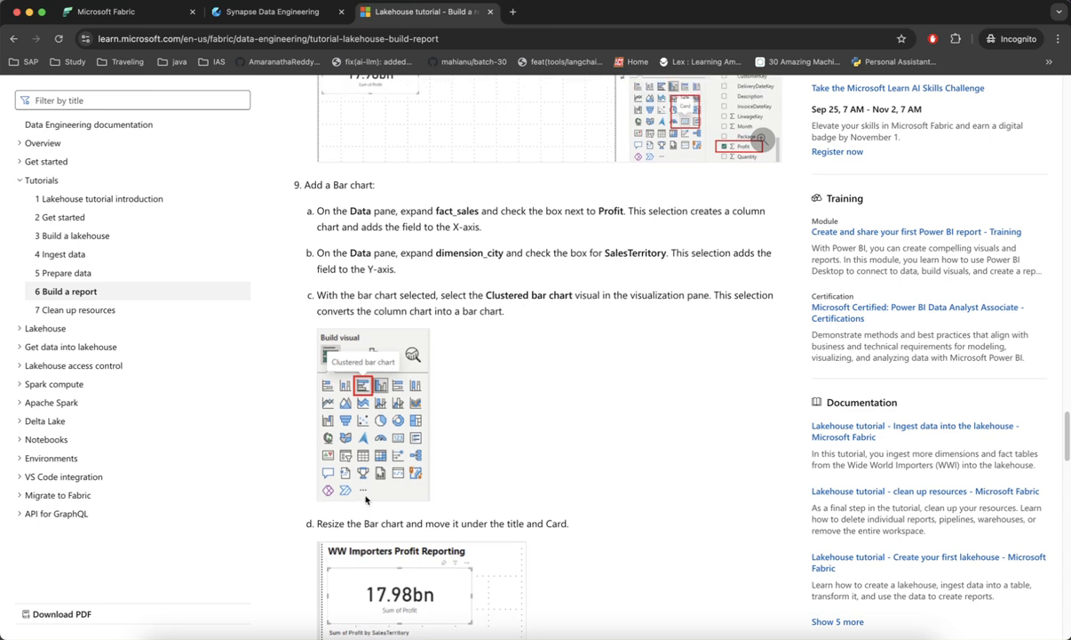
scroll(393, 423, down, 2)
scroll(380, 593, down, 2)
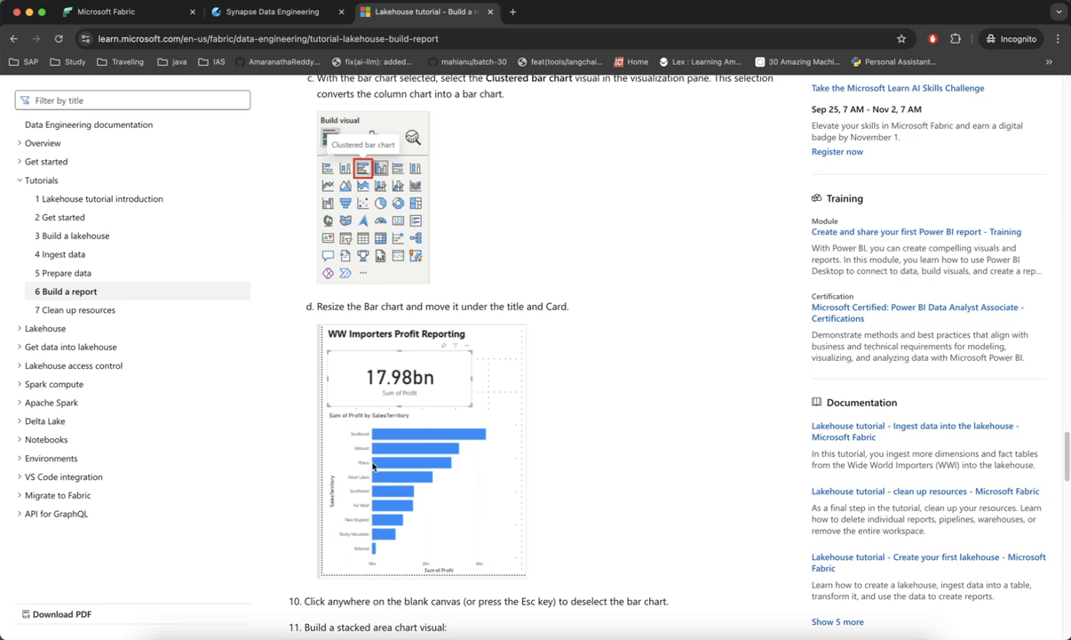
scroll(363, 444, up, 6)
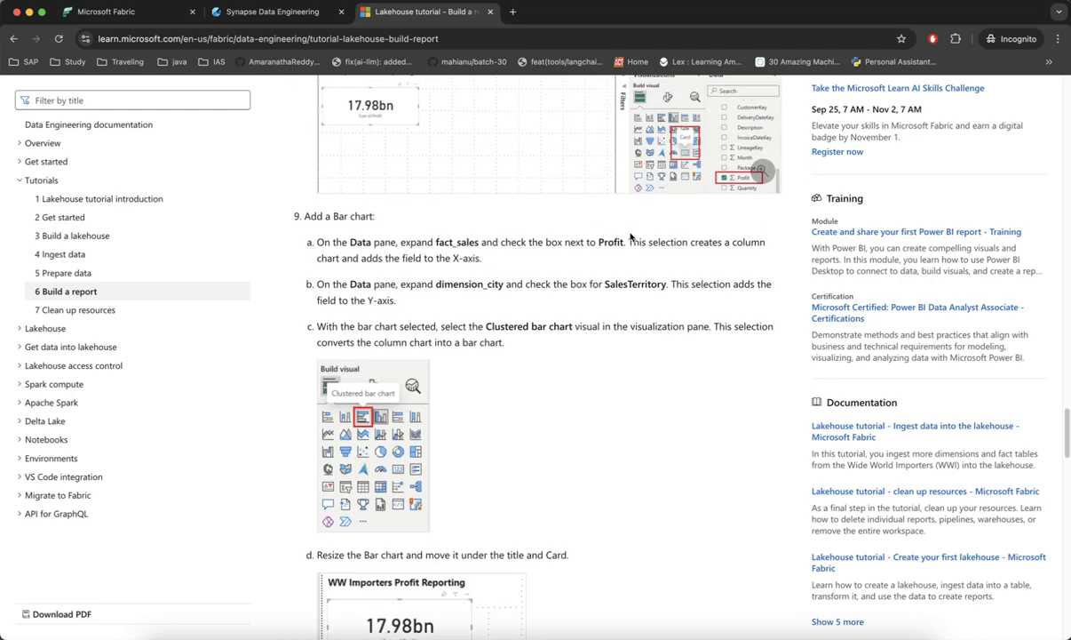
double_click(606, 241)
scroll(606, 242, up, 1)
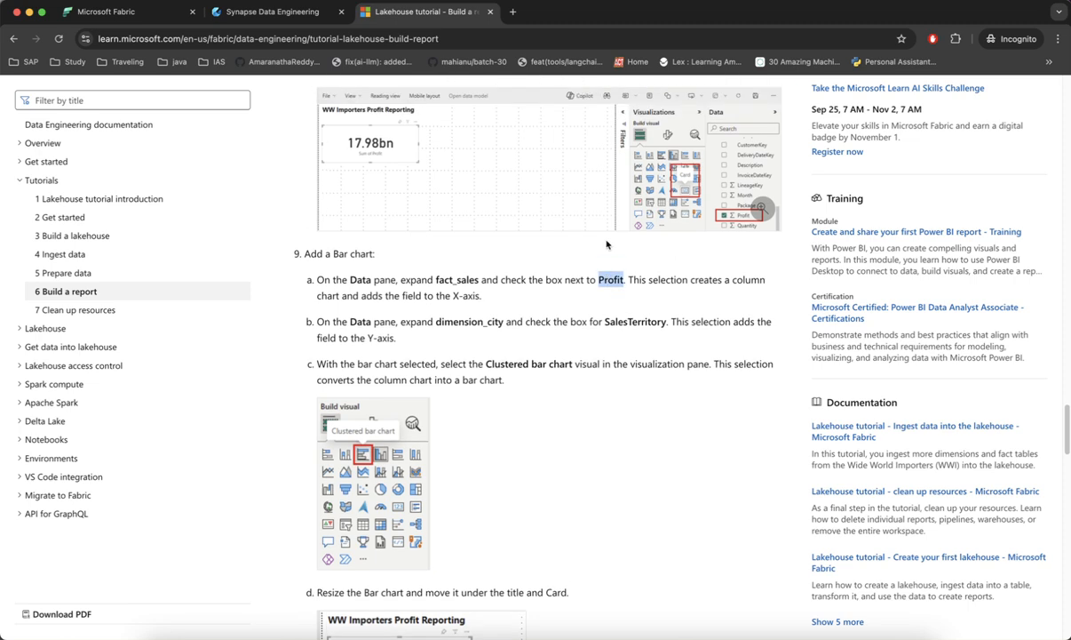
scroll(417, 346, down, 1)
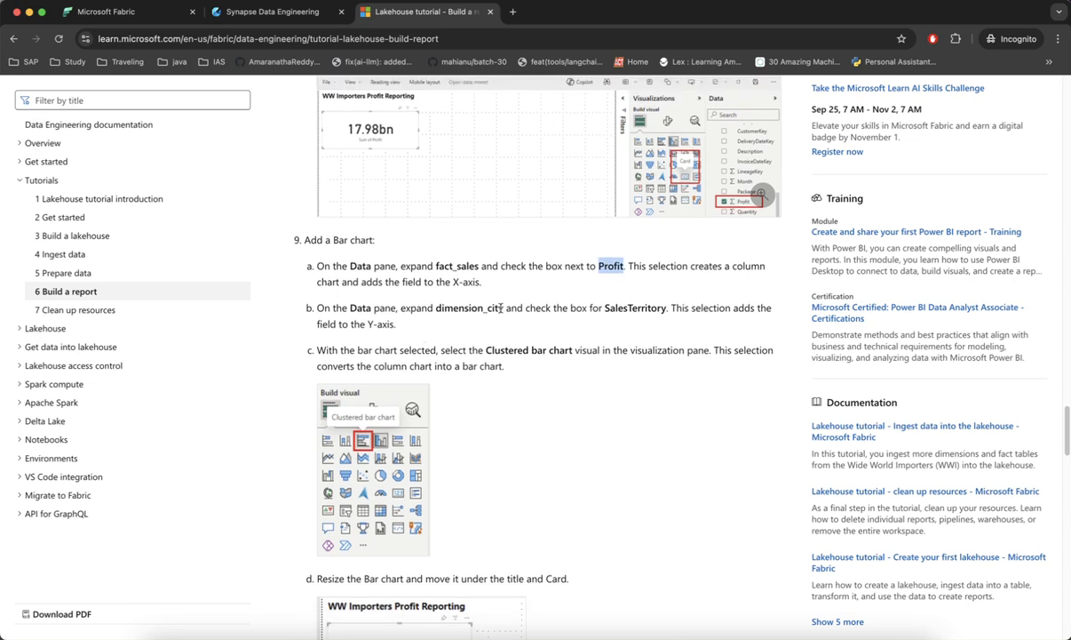
double_click(479, 309)
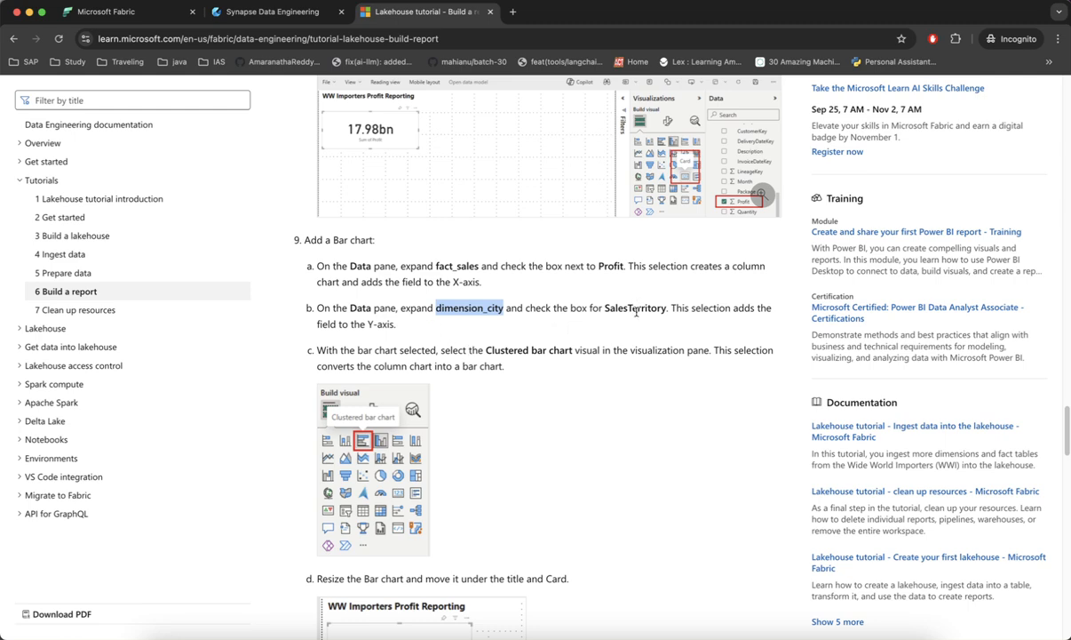
scroll(633, 310, down, 5)
scroll(708, 246, up, 4)
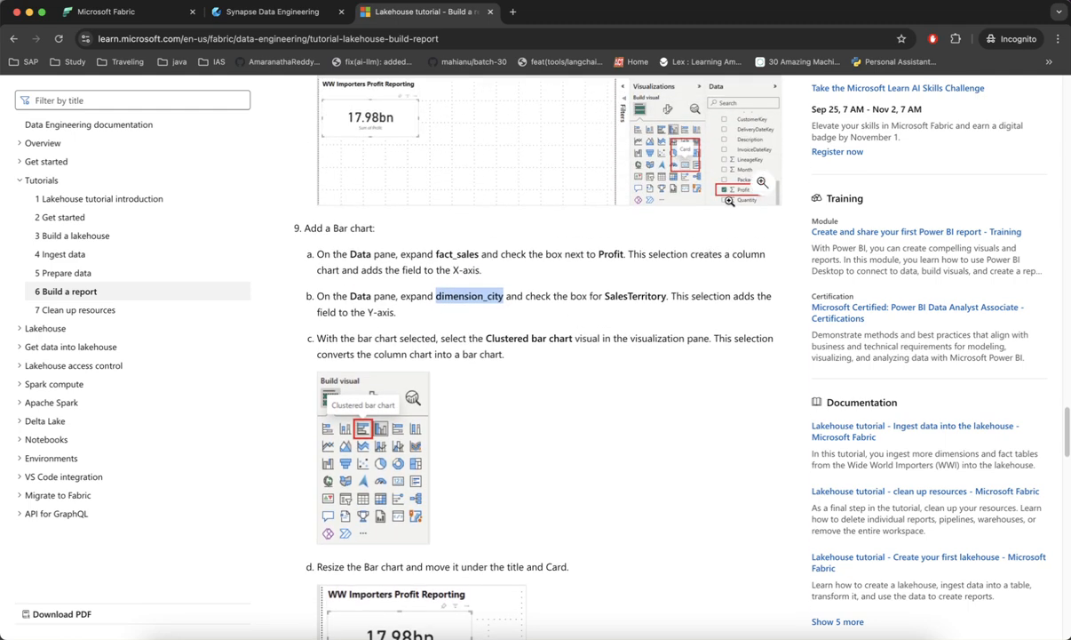
scroll(665, 460, down, 3)
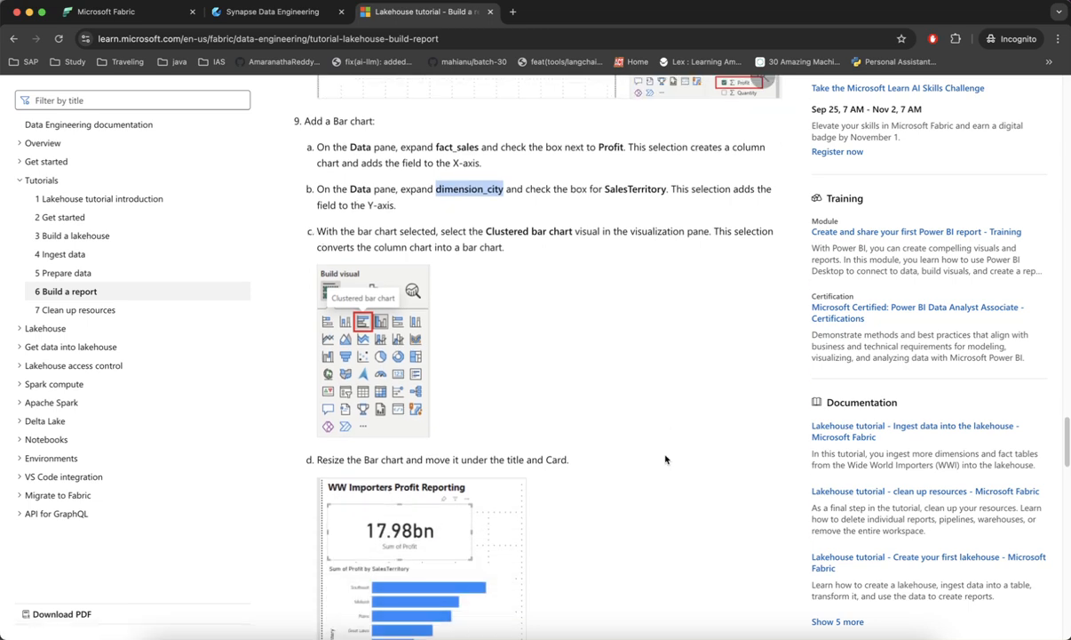
scroll(666, 459, down, 5)
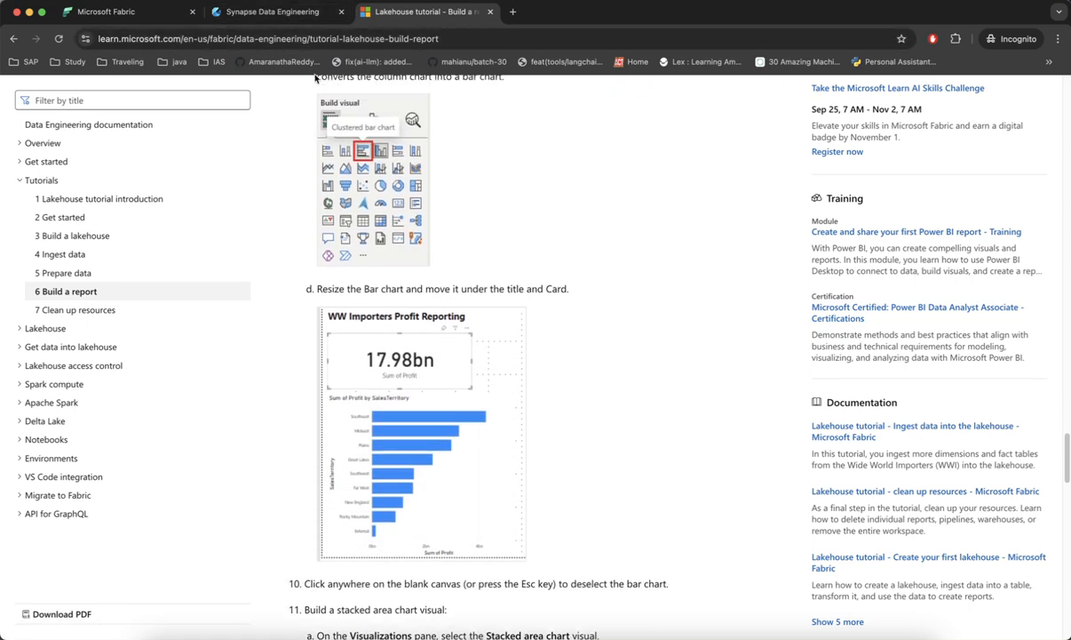
Step: Return from the tutorial page to the Power BI report being edited
click(286, 19)
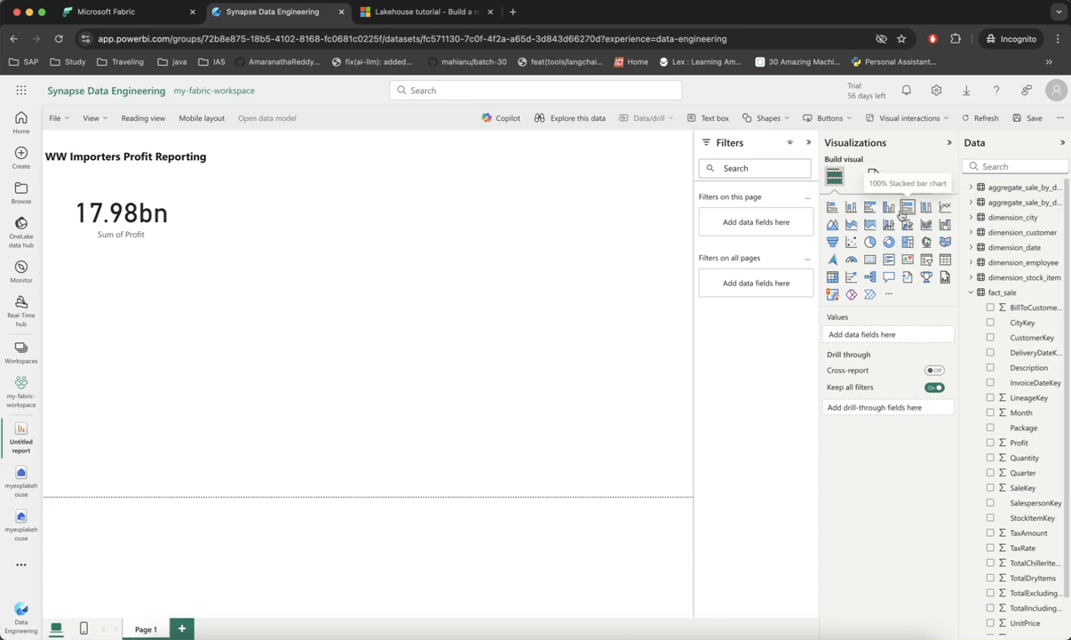
click(870, 206)
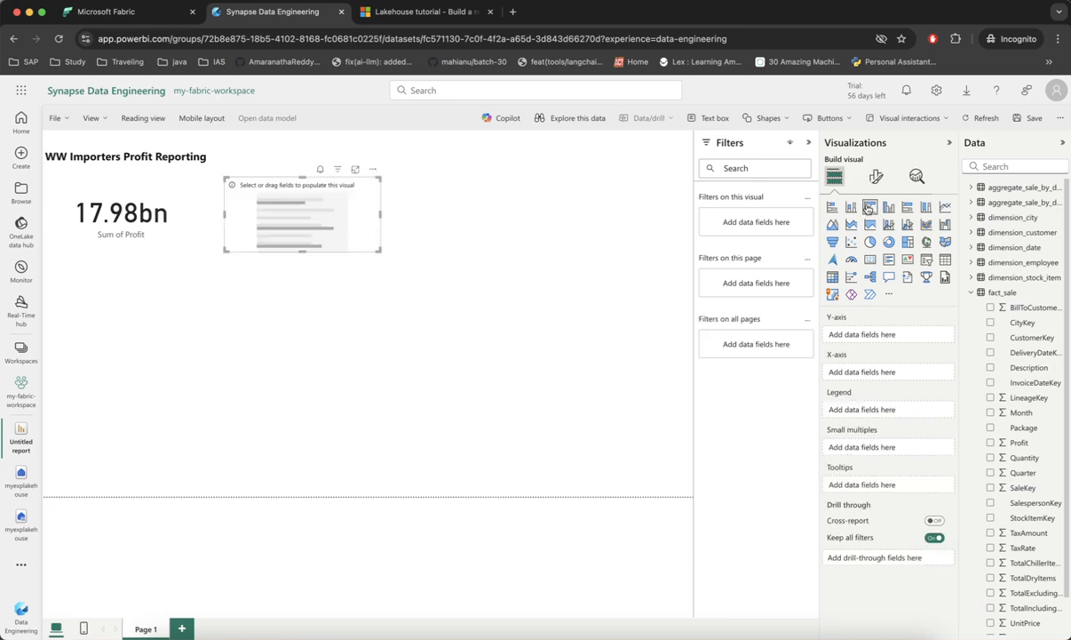
click(372, 169)
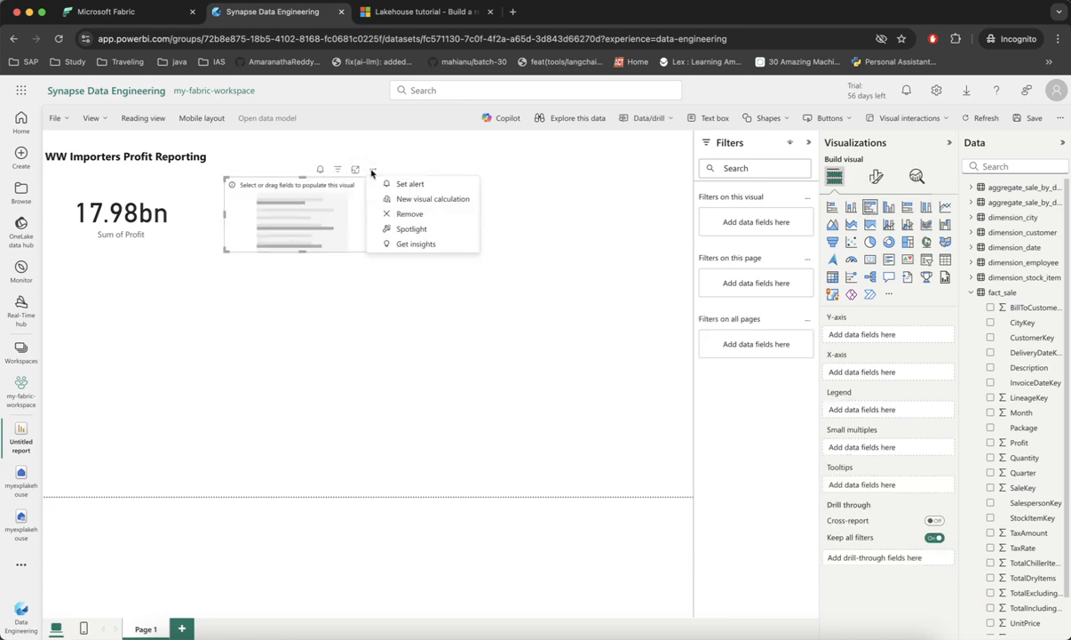
click(409, 214)
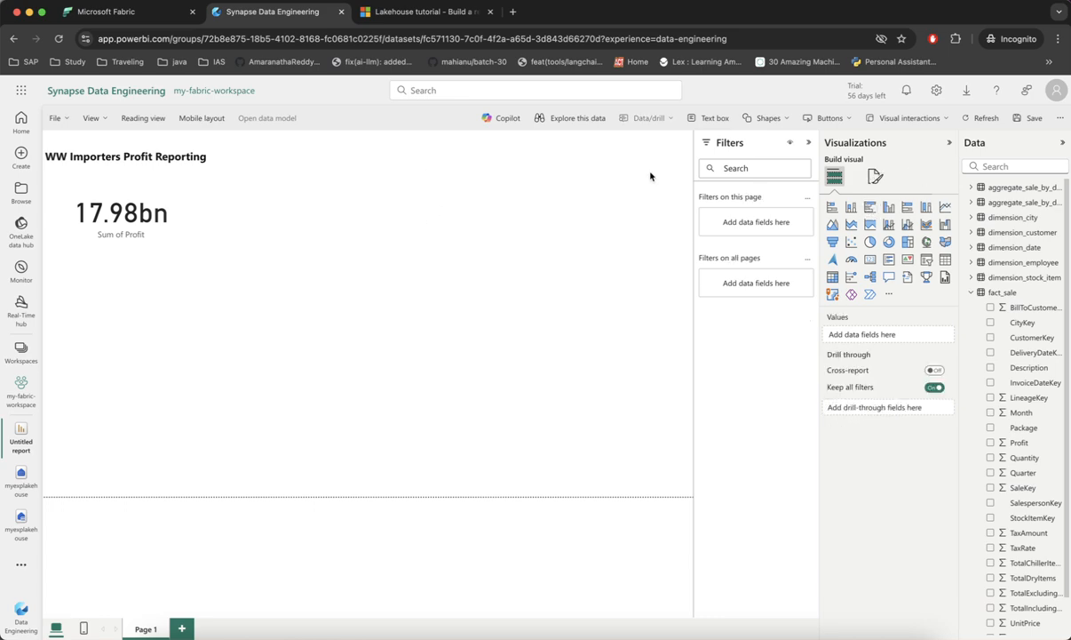
Step: Add a clustered bar chart with Profit from fact_sale on the X-axis and City from dimension_city on the Y-axis
click(870, 207)
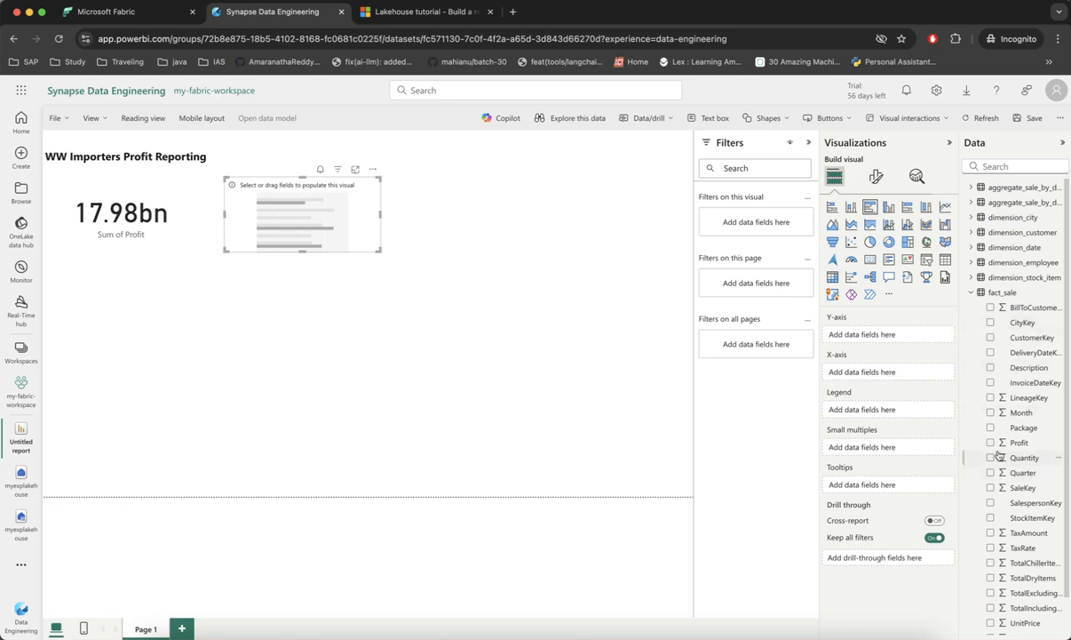
drag(983, 442, 889, 375)
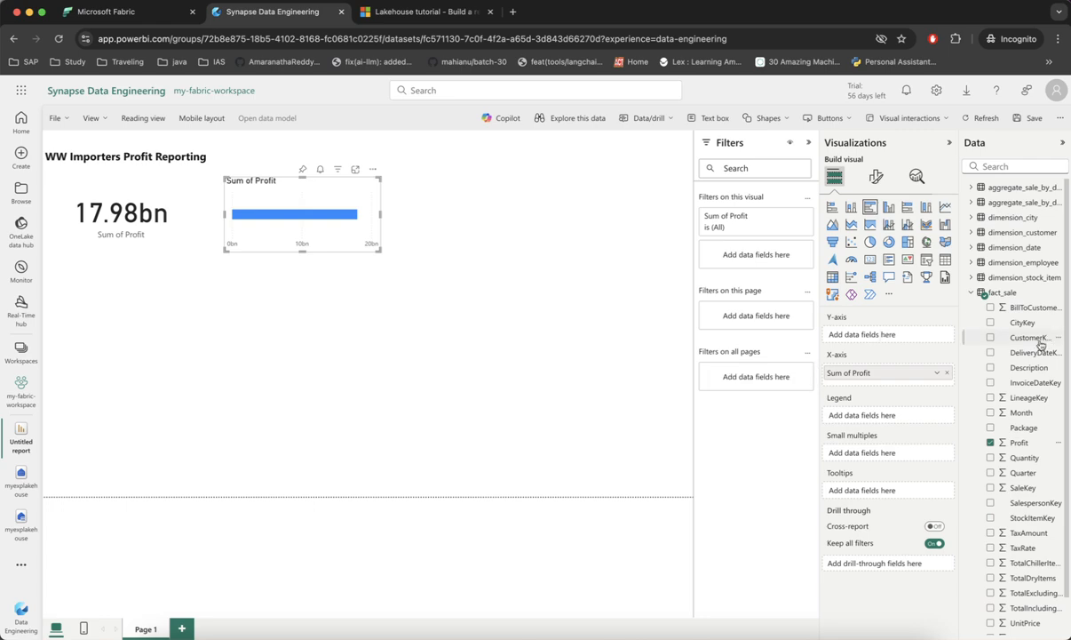
click(1012, 217)
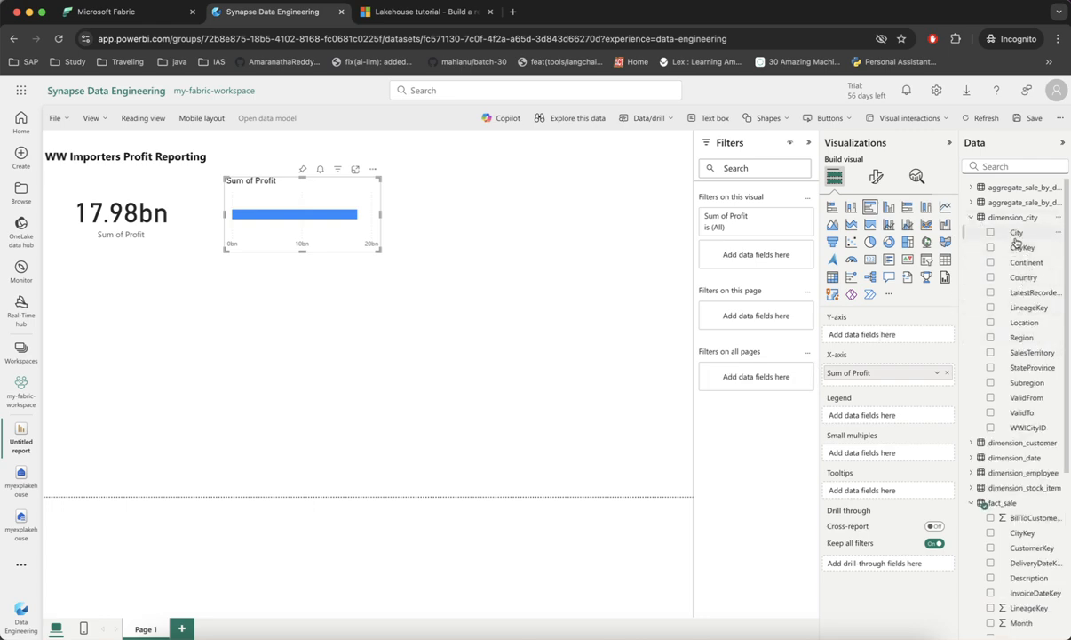
drag(1018, 234, 885, 336)
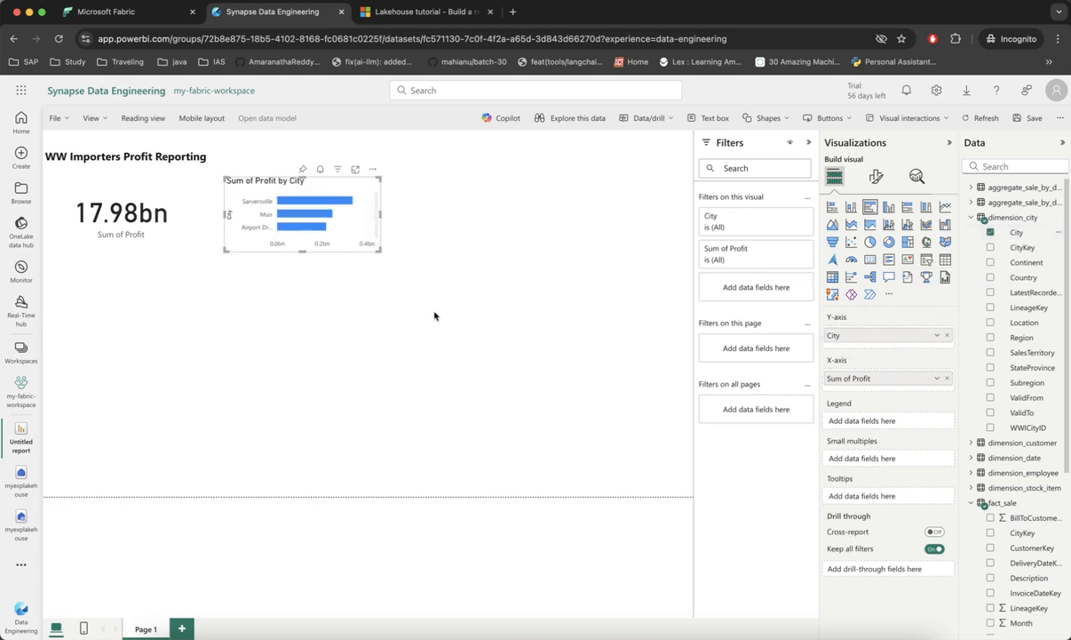
Step: Enlarge the bar chart and place it under the Profit card at the page's left edge, reaching down to the page's lower edge
drag(302, 253, 317, 398)
drag(381, 287, 439, 284)
drag(330, 183, 170, 282)
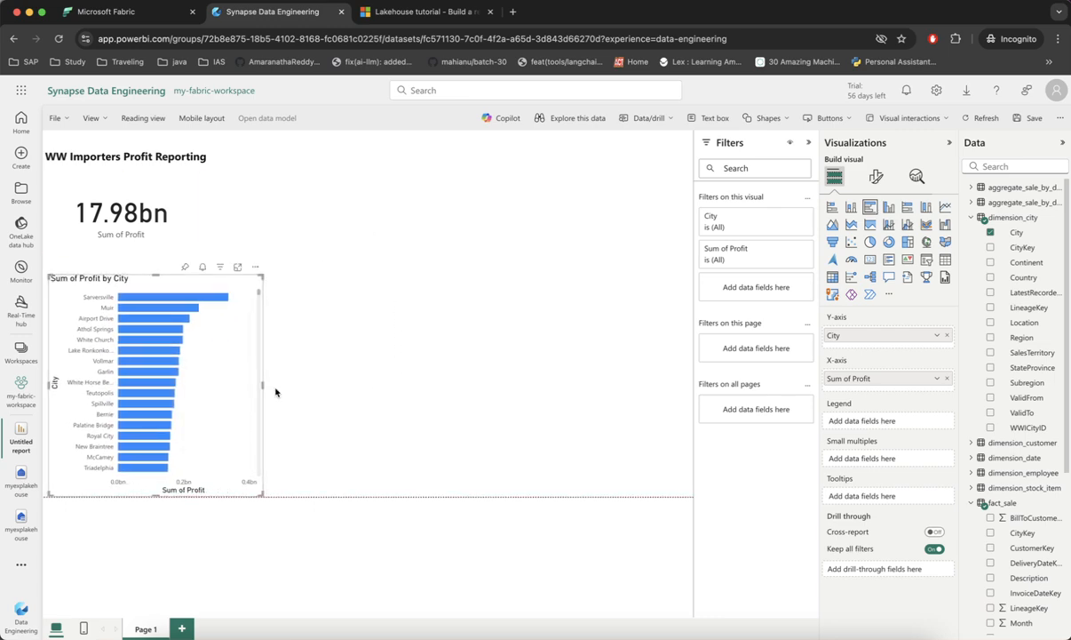
drag(261, 383, 281, 383)
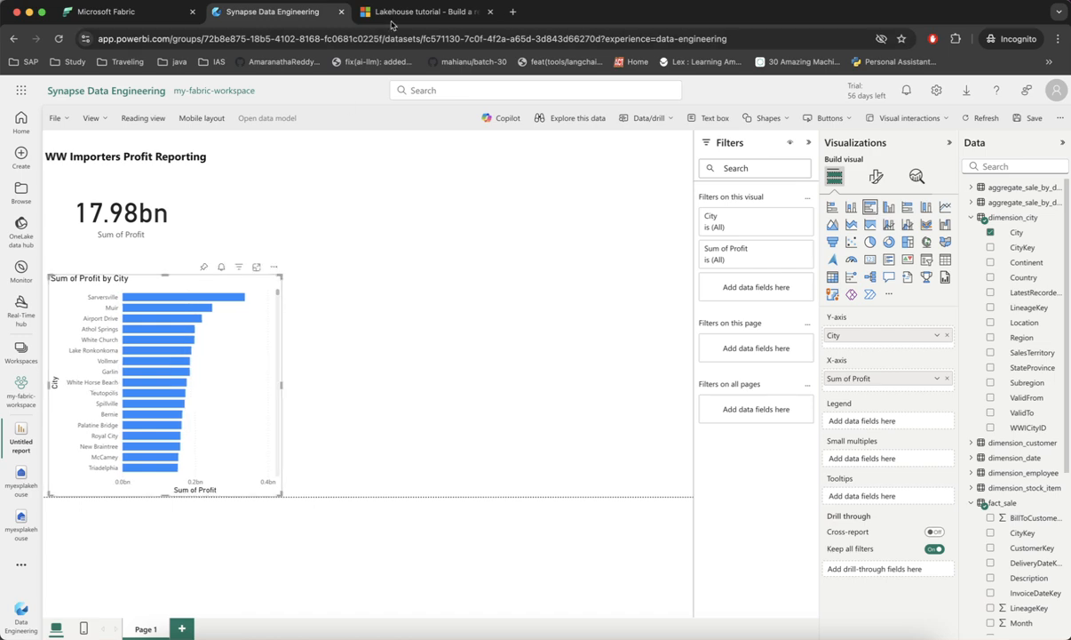
Step: Recheck the bar chart fields in the tutorial and replace City with SalesTerritory from dimension_city on the chart's Y-axis
click(409, 12)
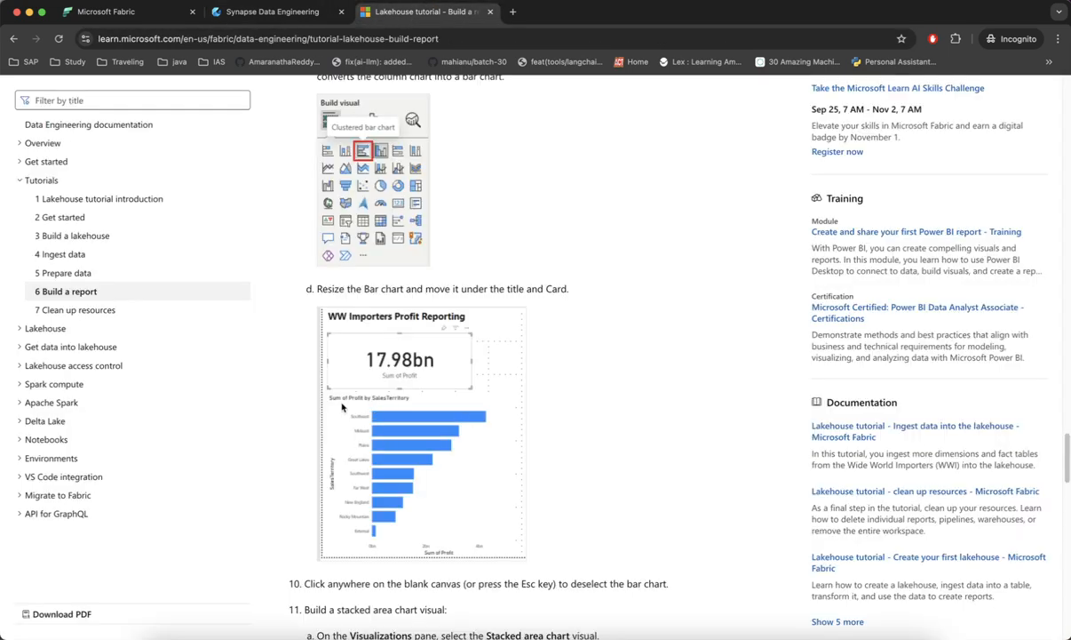
scroll(387, 405, down, 2)
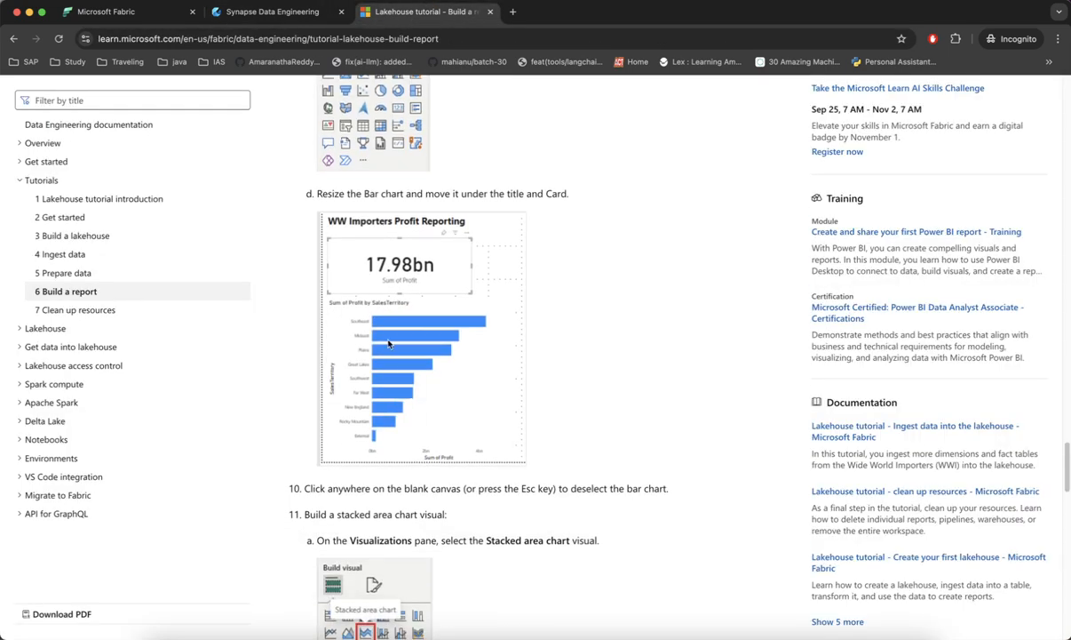
scroll(422, 428, up, 7)
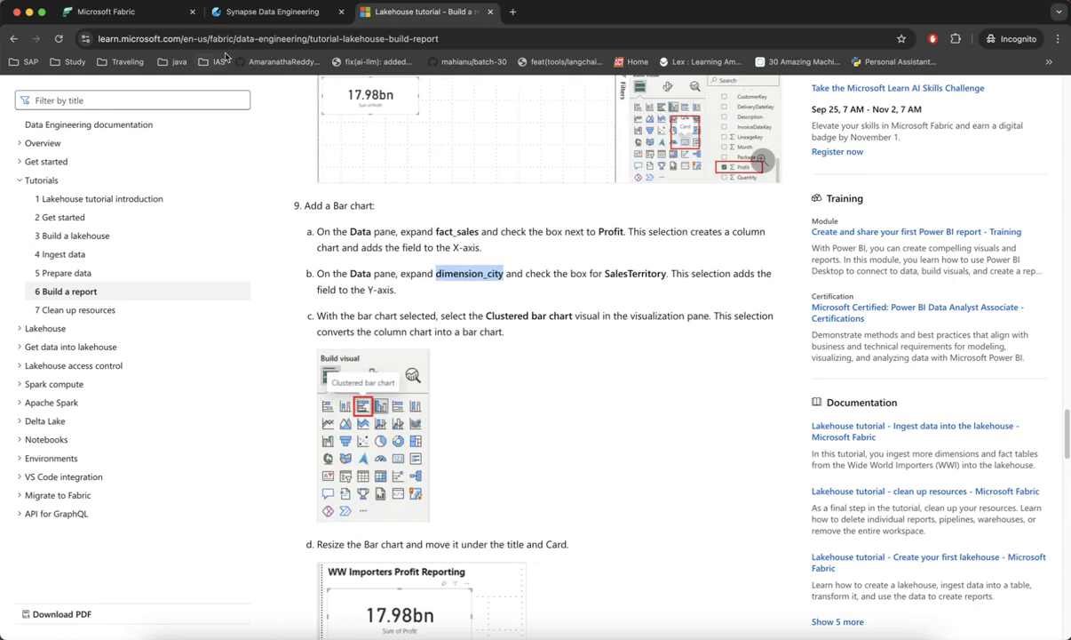
click(233, 18)
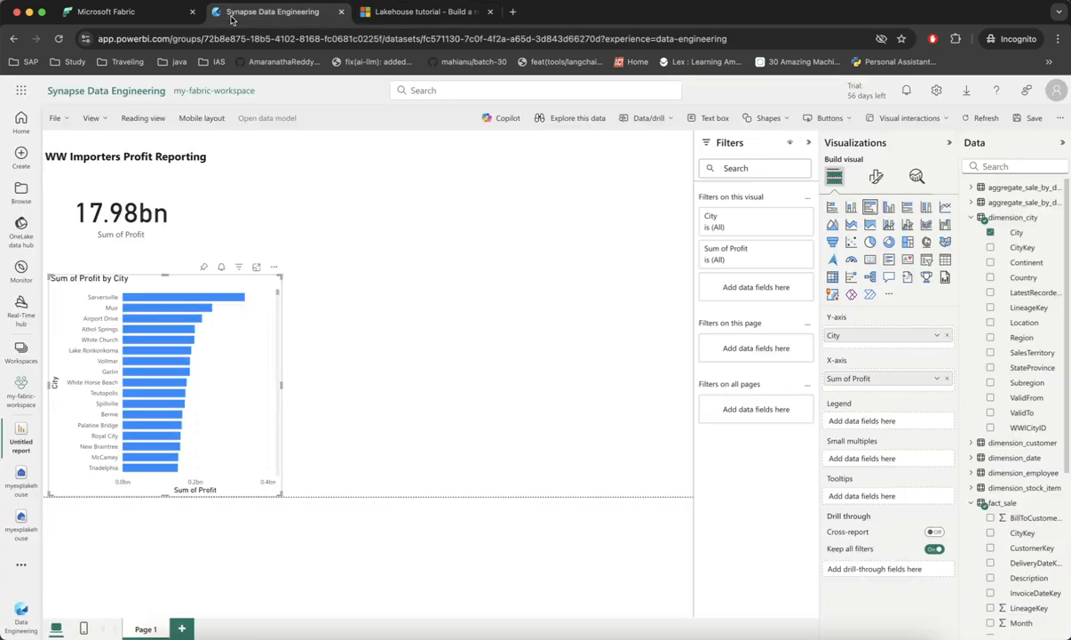
click(947, 335)
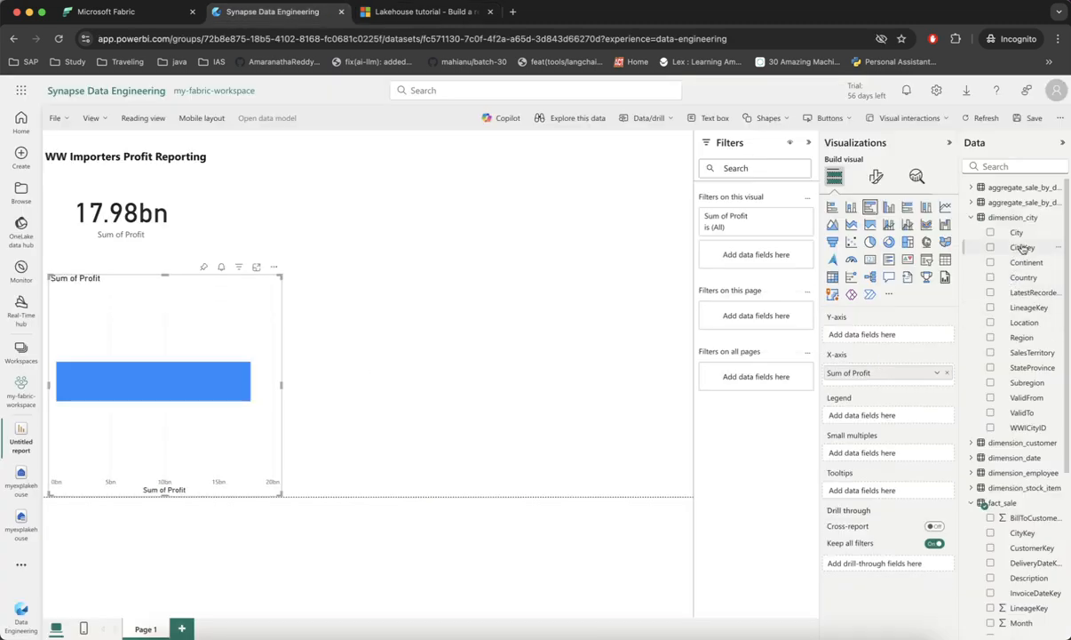
drag(1022, 360, 874, 336)
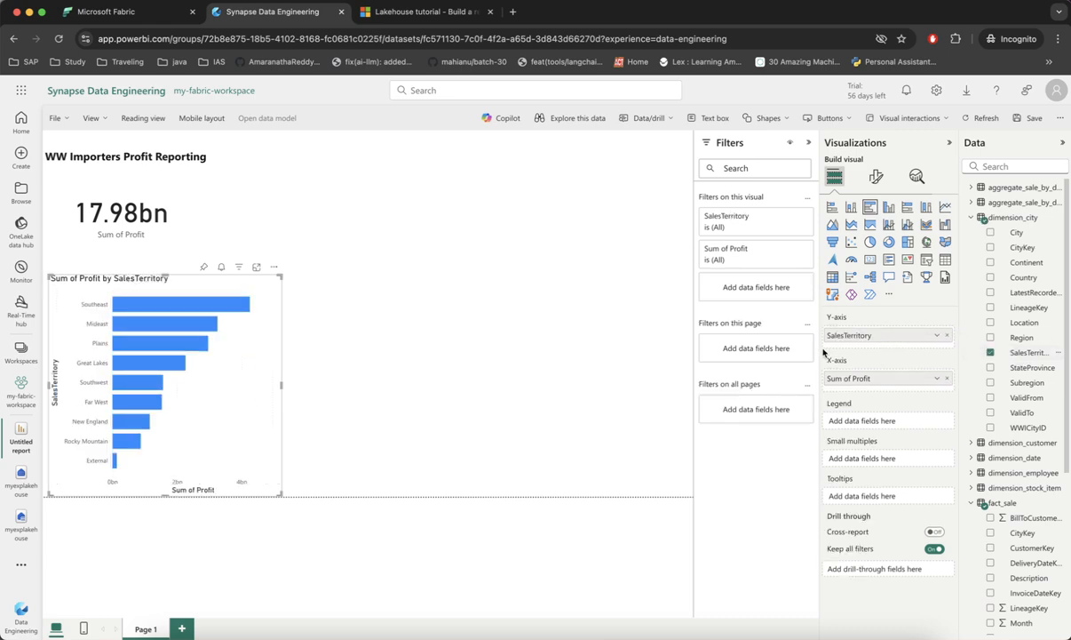